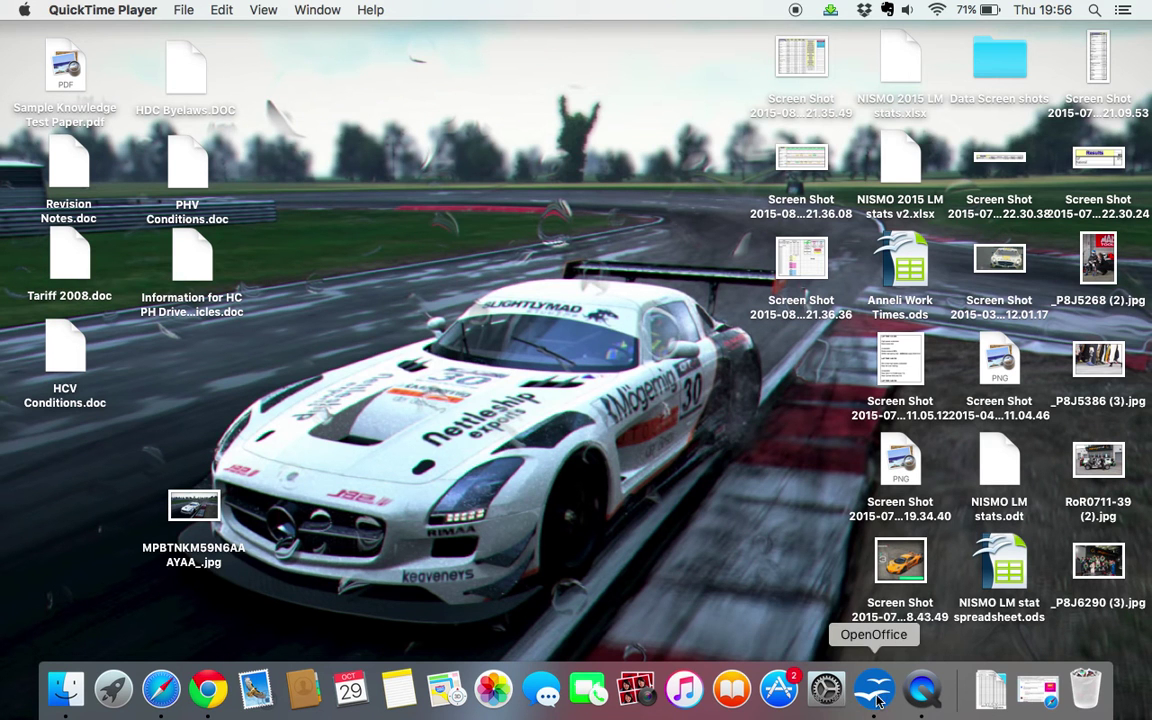
Switch to the OpenOffice lap-time workbook and show its Results sheet
click(876, 690)
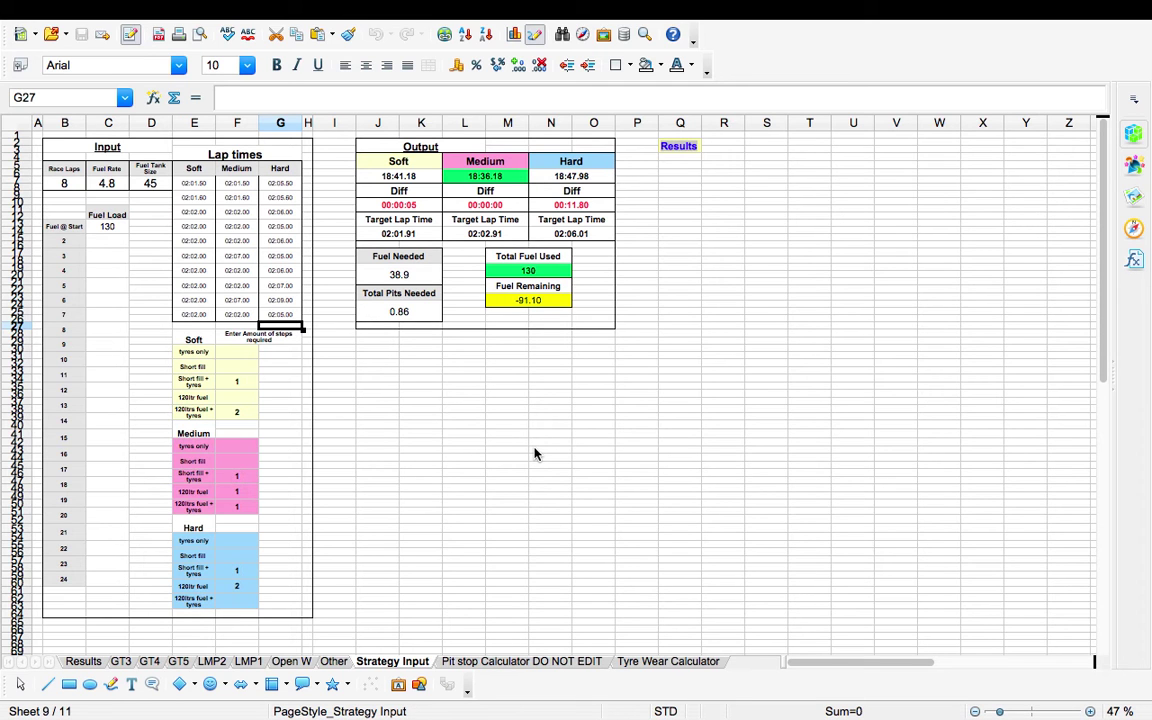
click(88, 662)
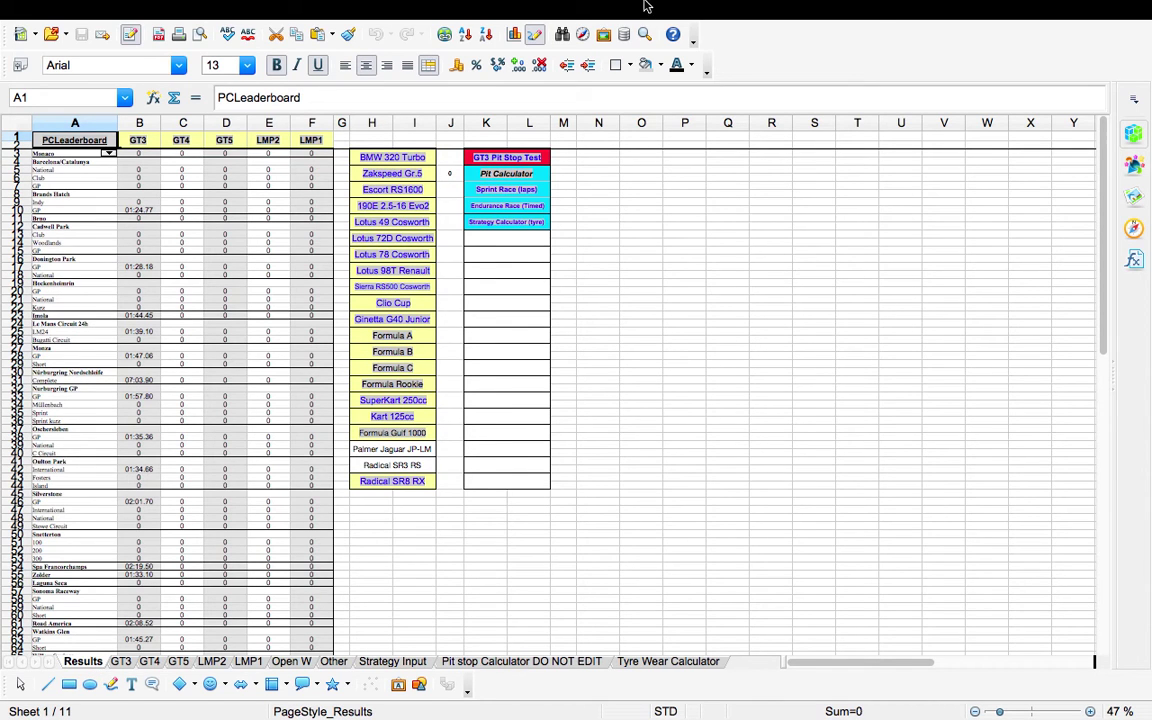
mouse_move(661, 8)
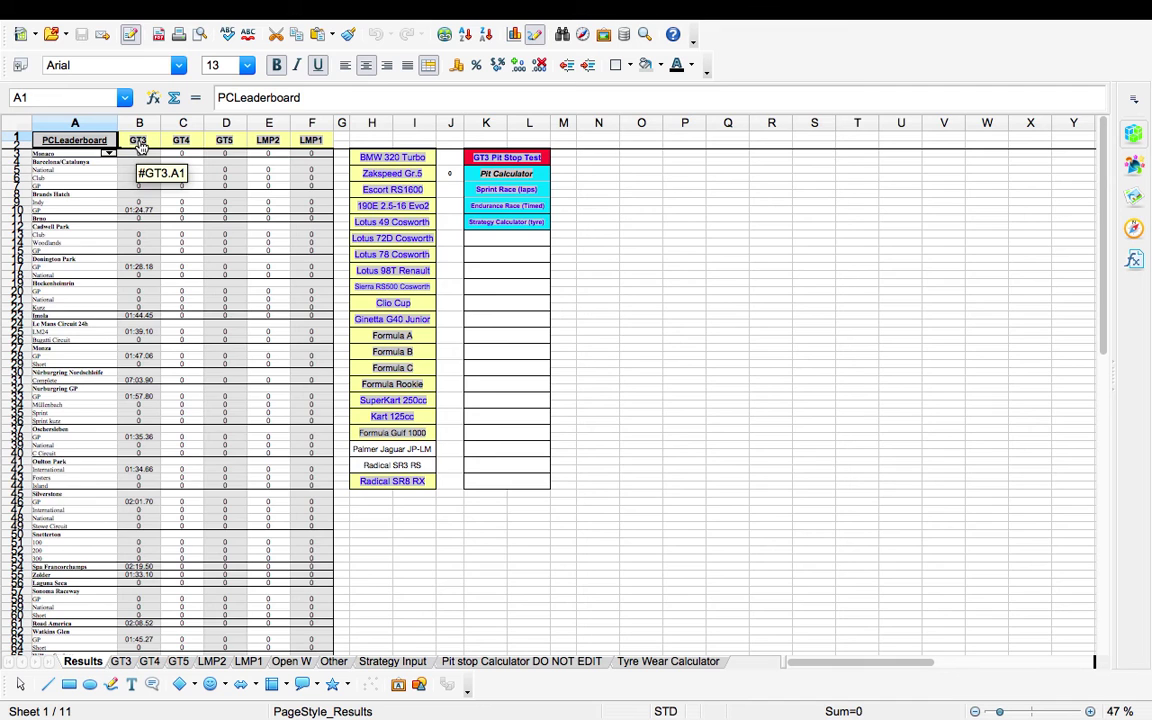
On the GT3 sheet, enter 01:24.657 as the BMW Z4's GP lap time at Brands Hatch in B12
click(141, 146)
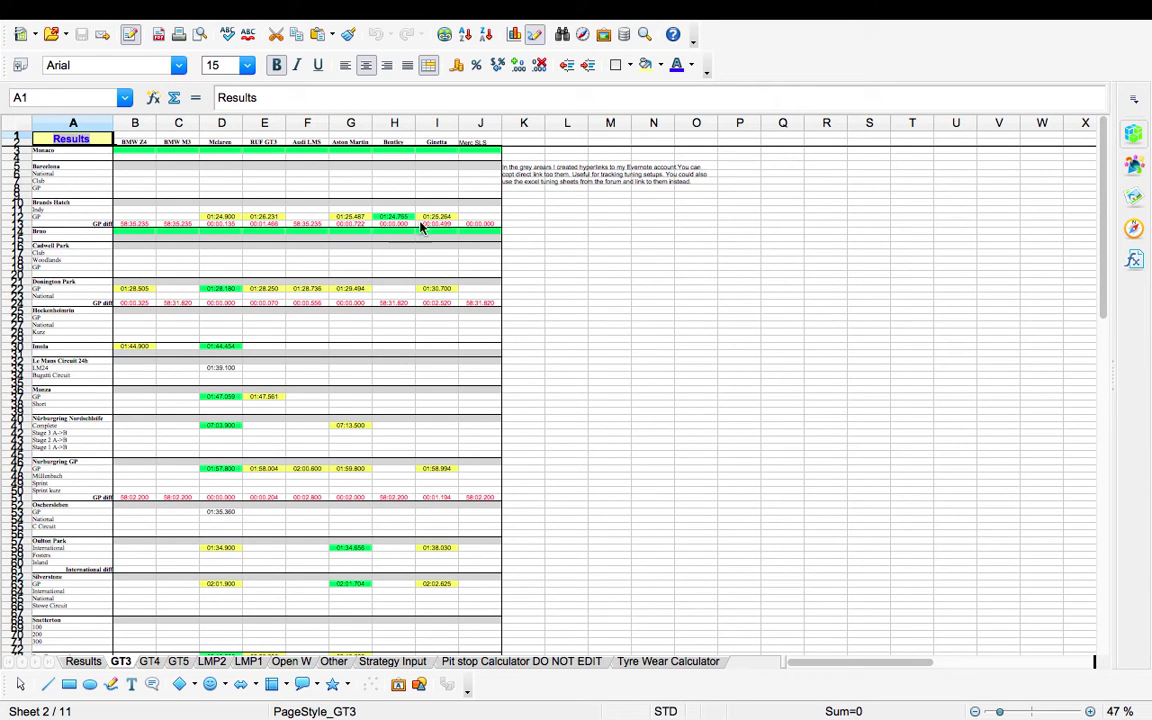
click(137, 218)
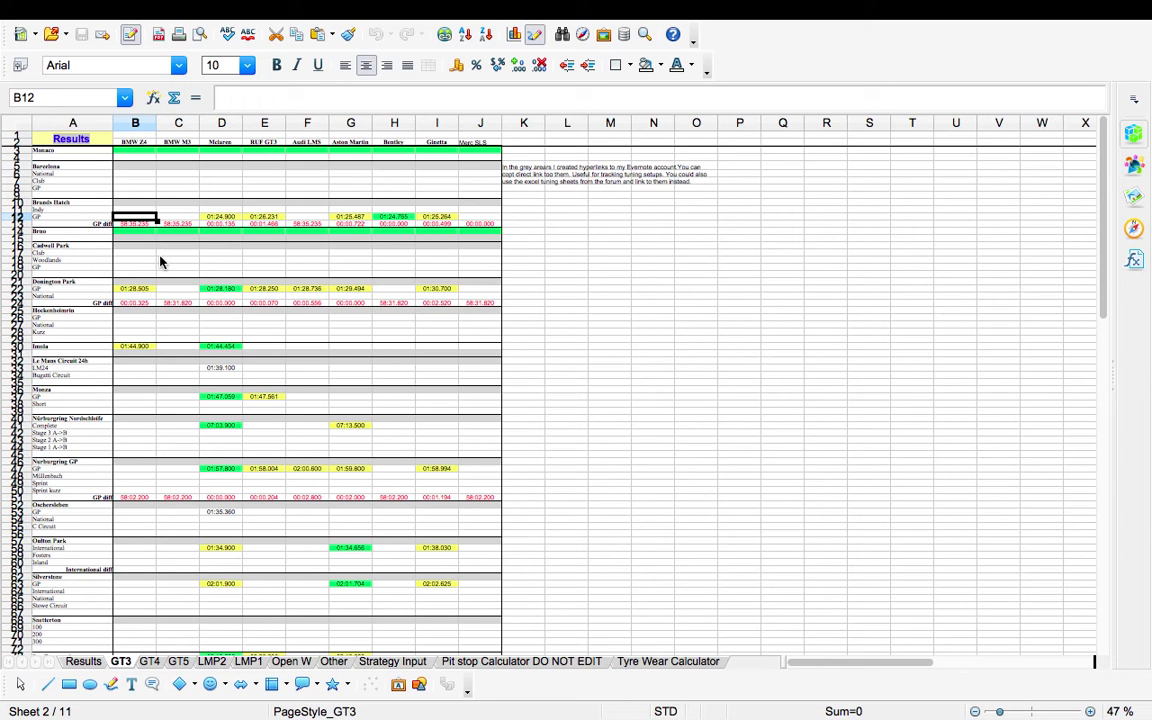
text(01)
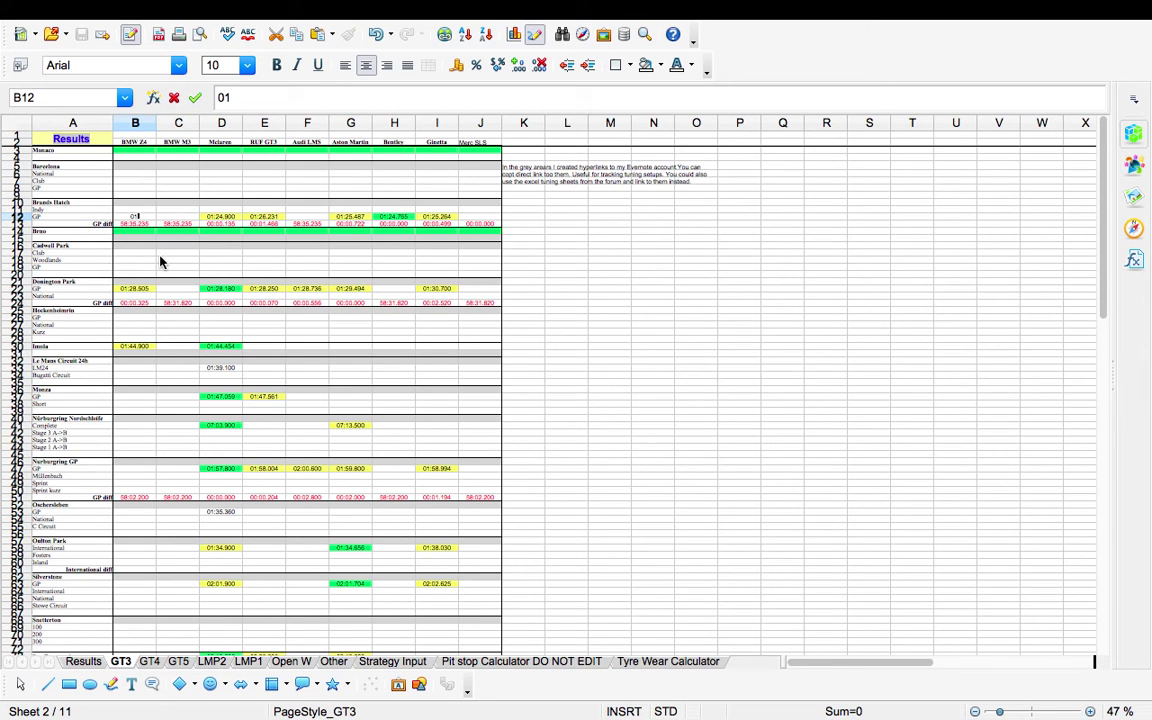
text(:)
text(24.657)
key(Up)
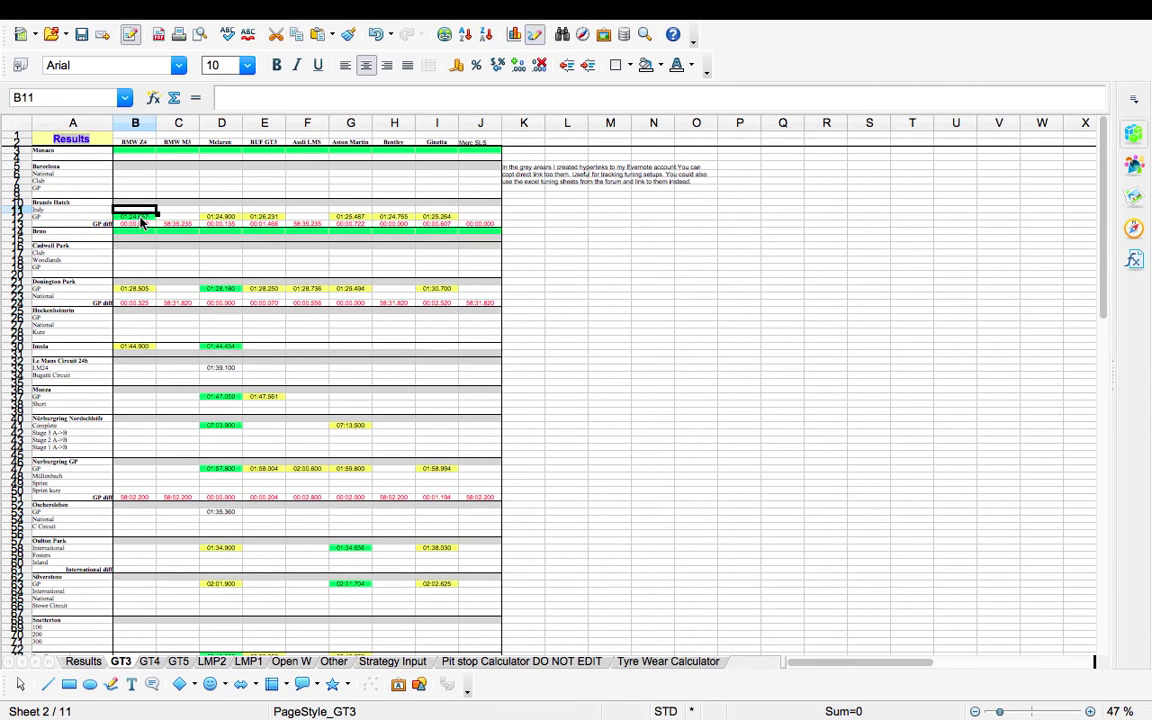
click(140, 222)
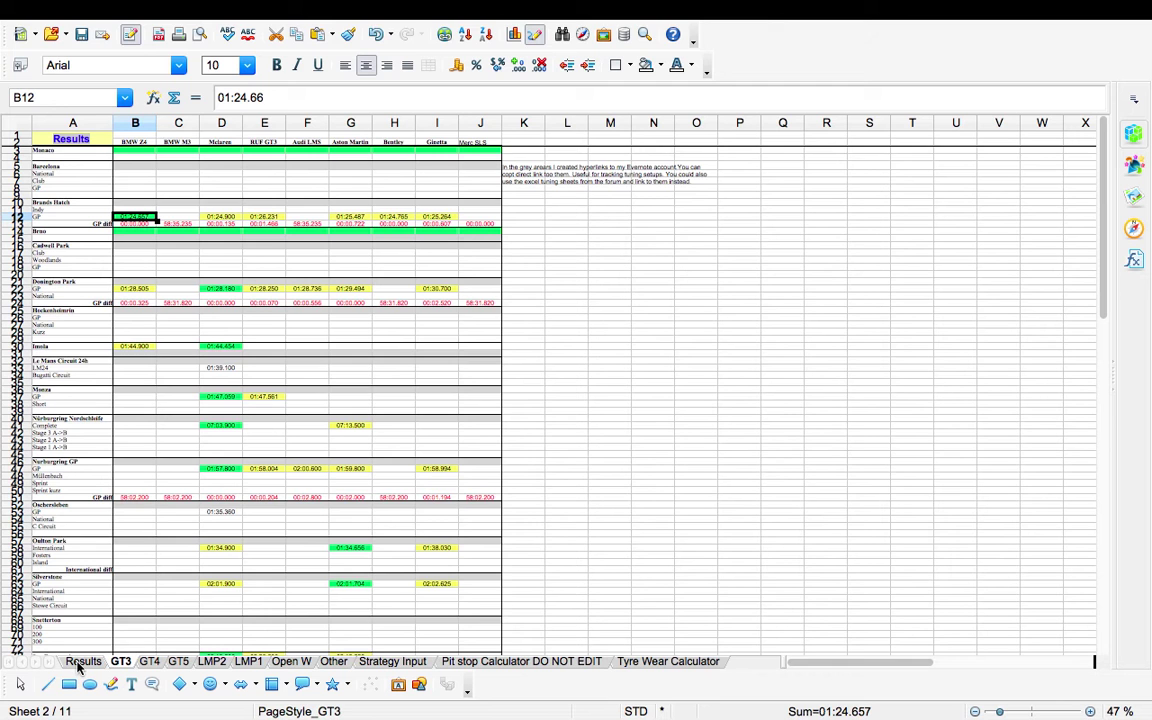
Check the Brands Hatch GP time on the Results sheet and view its linked GT4, LMP2 and Formula A pages
click(86, 146)
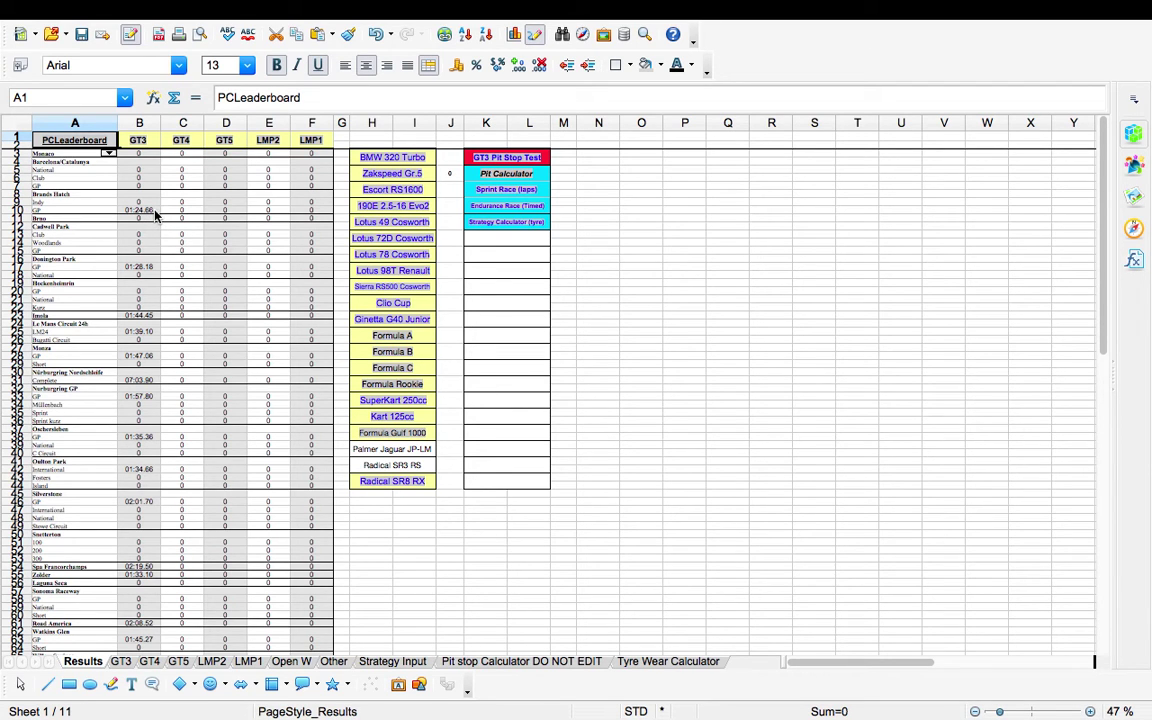
click(168, 139)
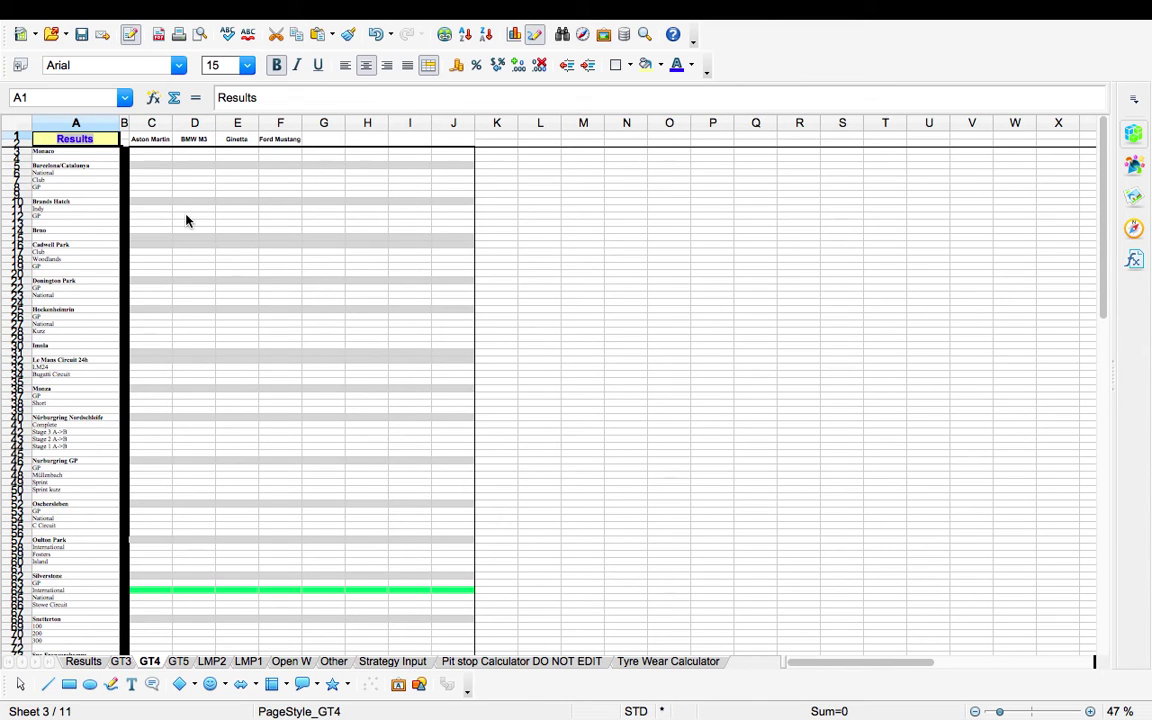
click(84, 141)
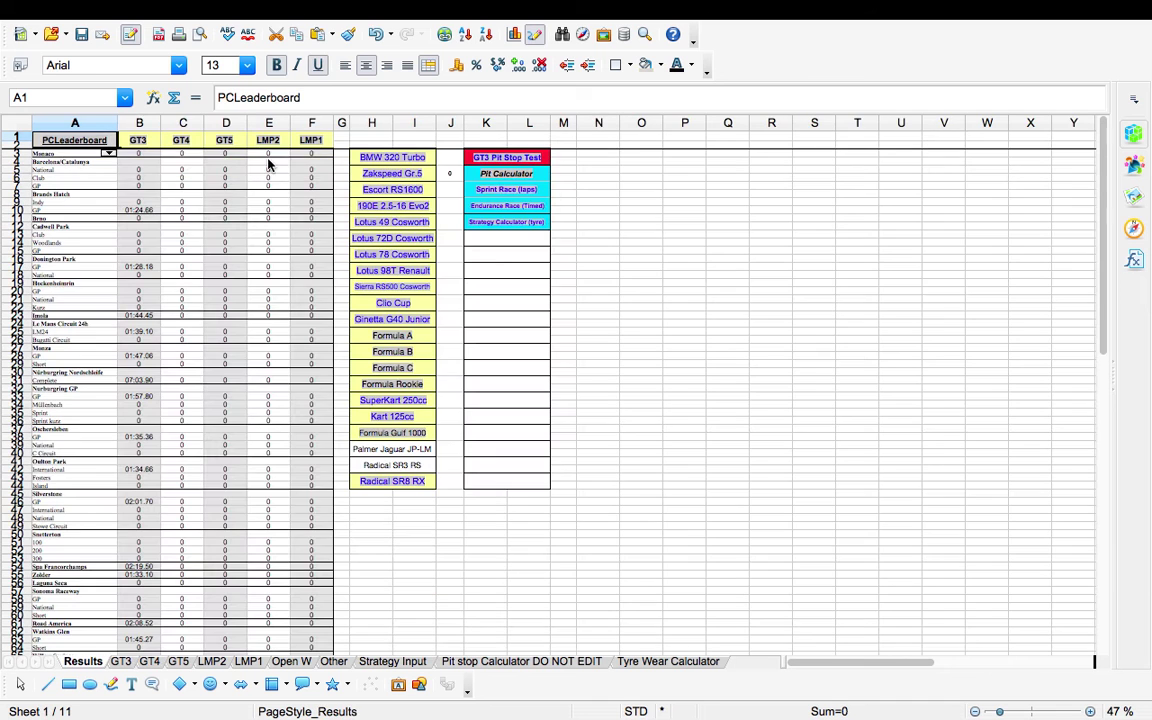
click(272, 143)
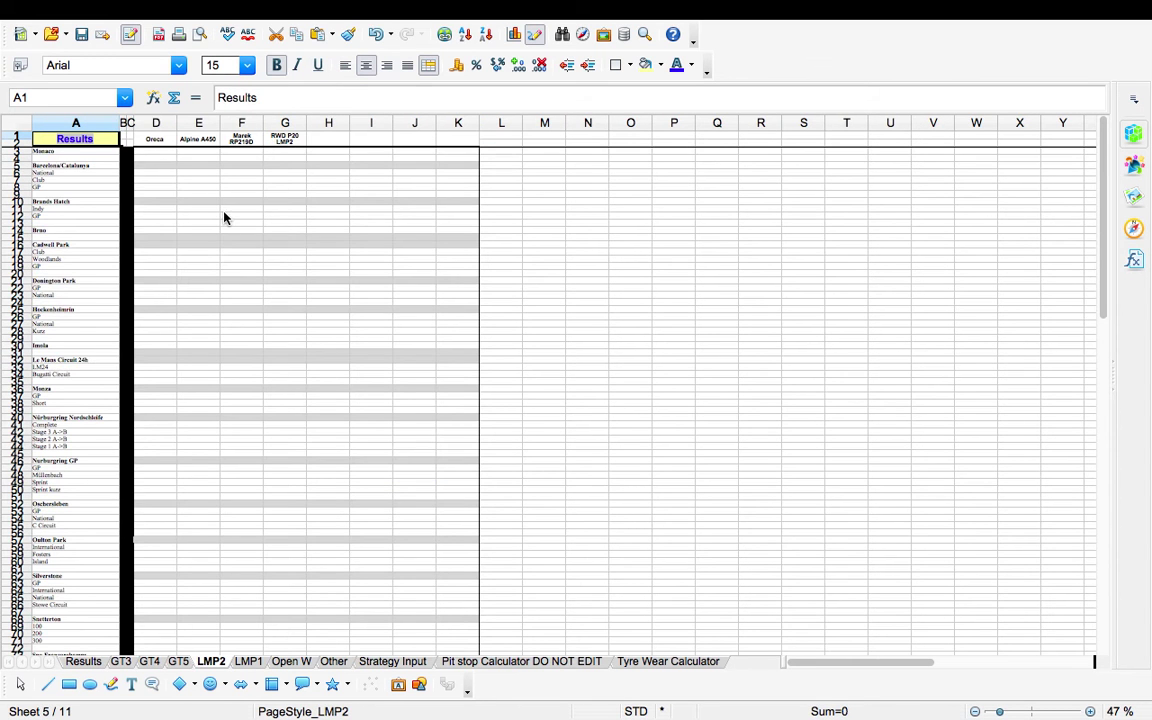
click(90, 142)
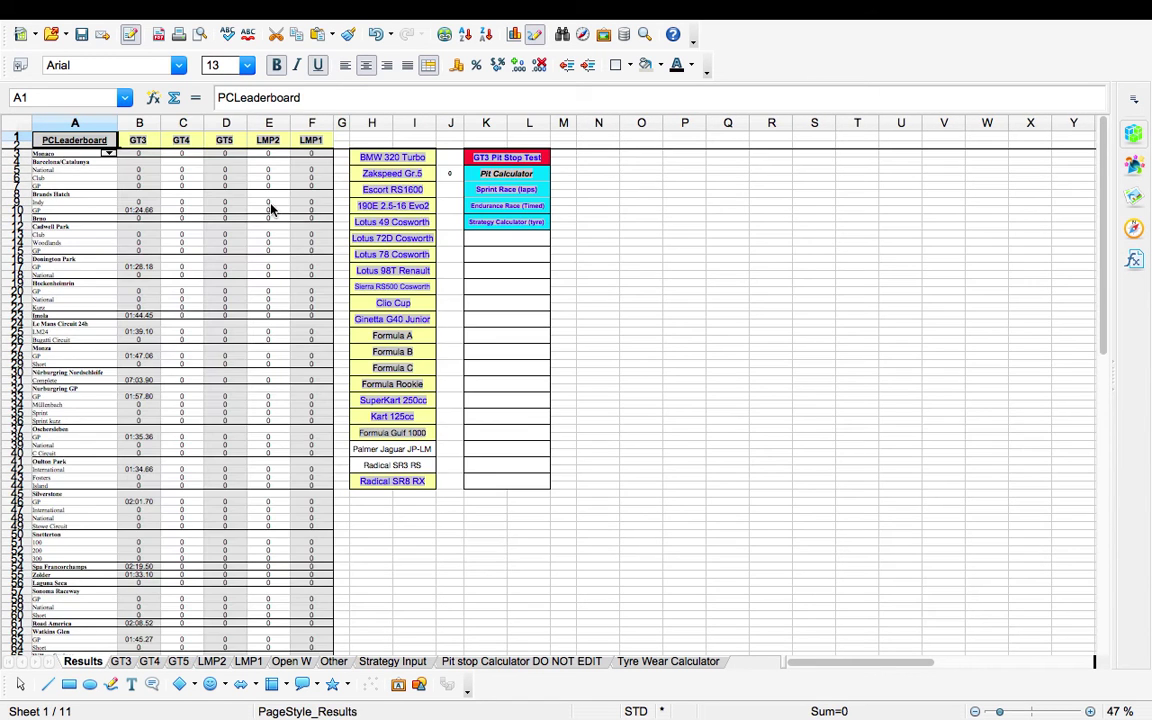
click(395, 338)
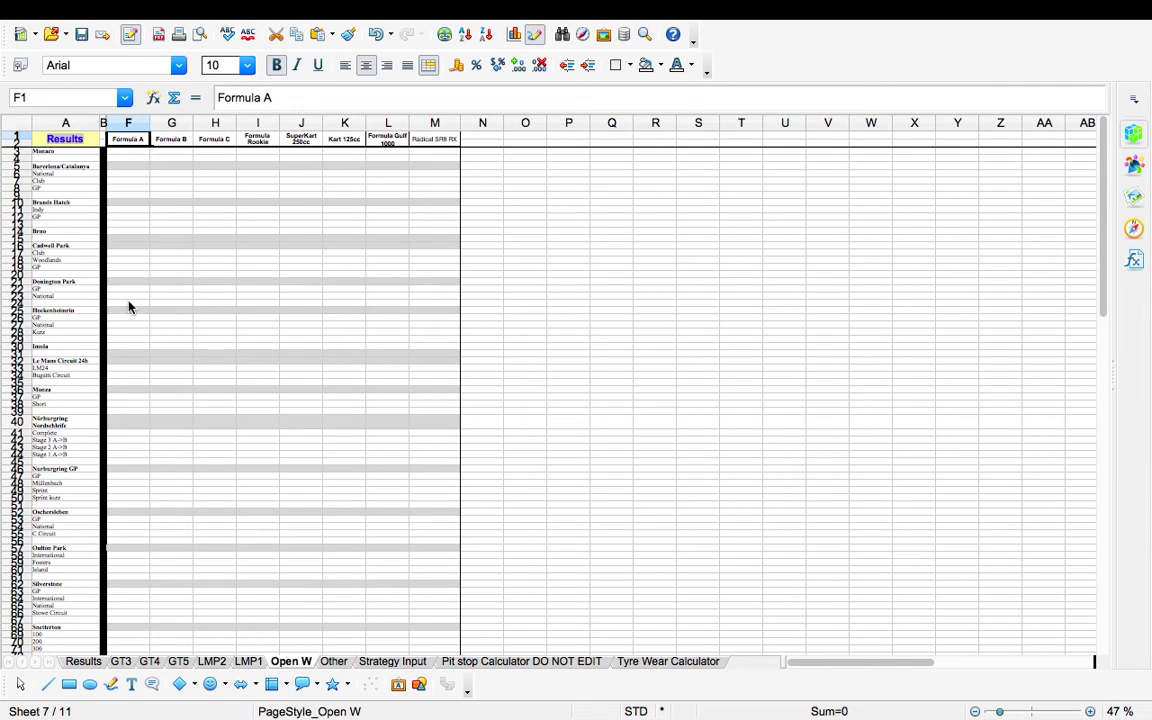
click(66, 140)
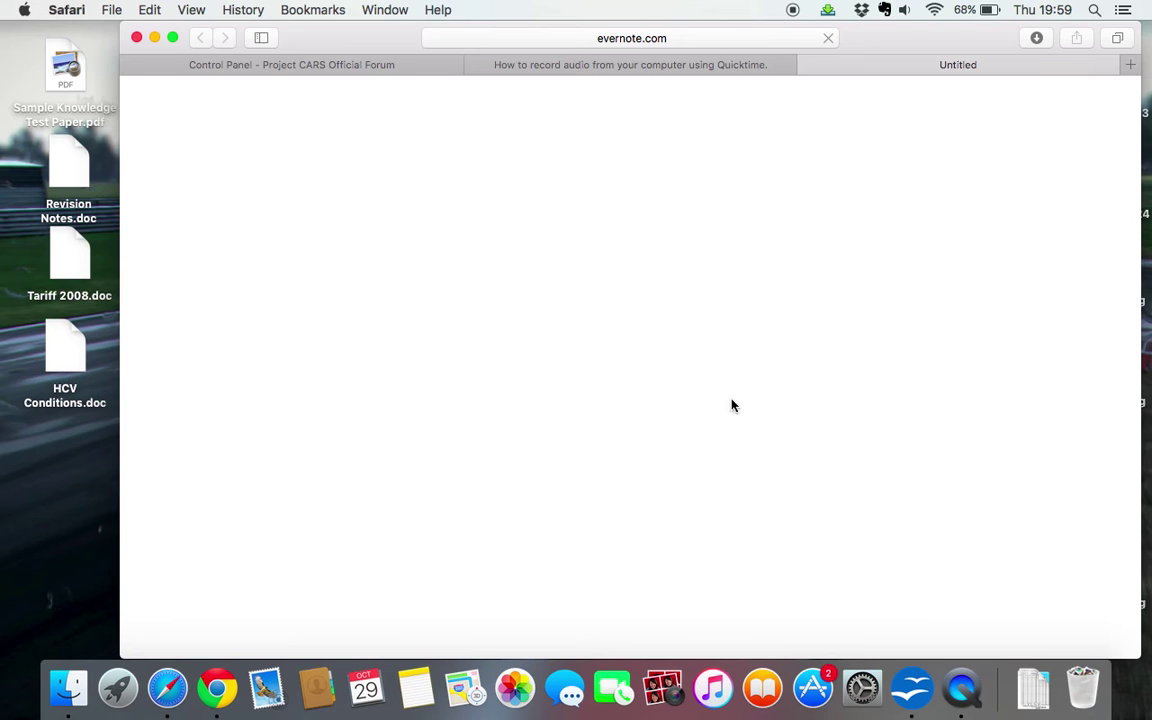
Switch back to OpenOffice, try the Pit Calculator link on the Results sheet, and open the Strategy Input sheet
click(911, 700)
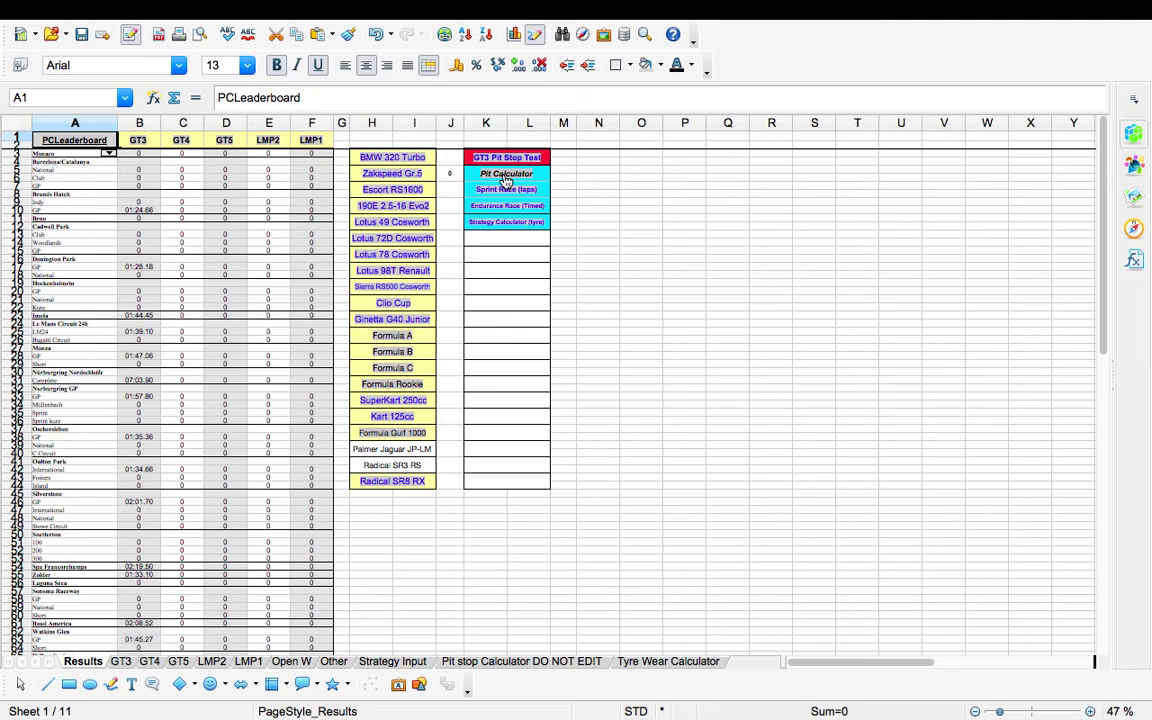
click(506, 176)
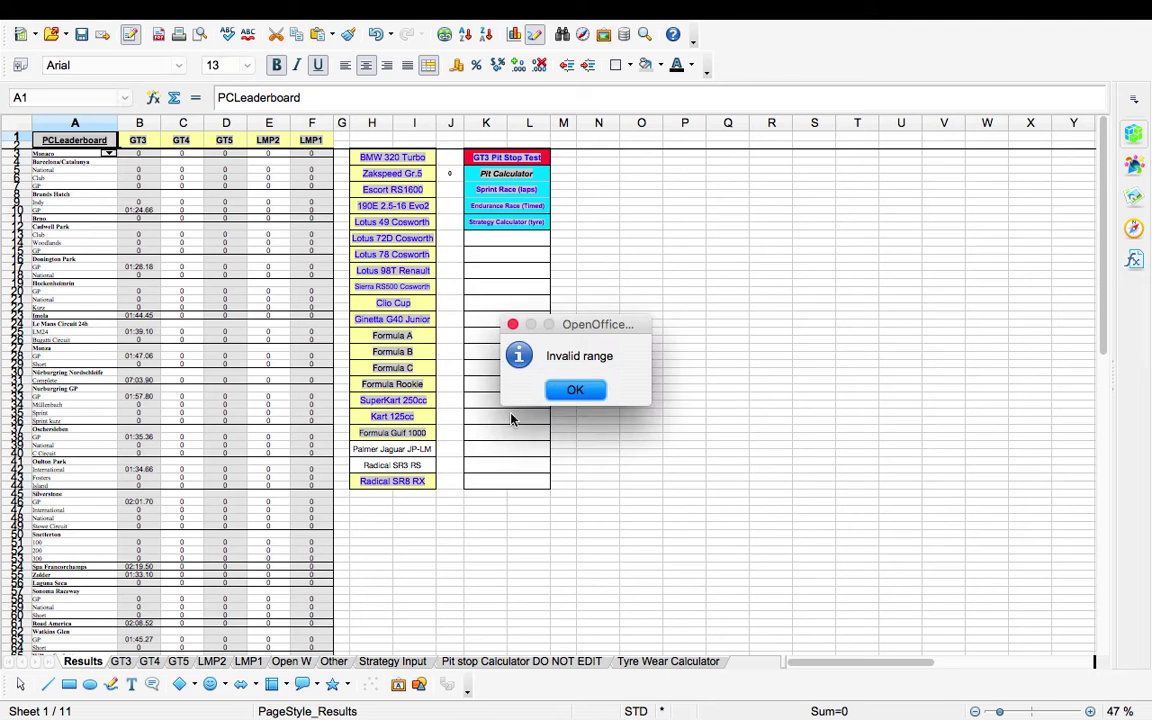
click(575, 390)
click(105, 147)
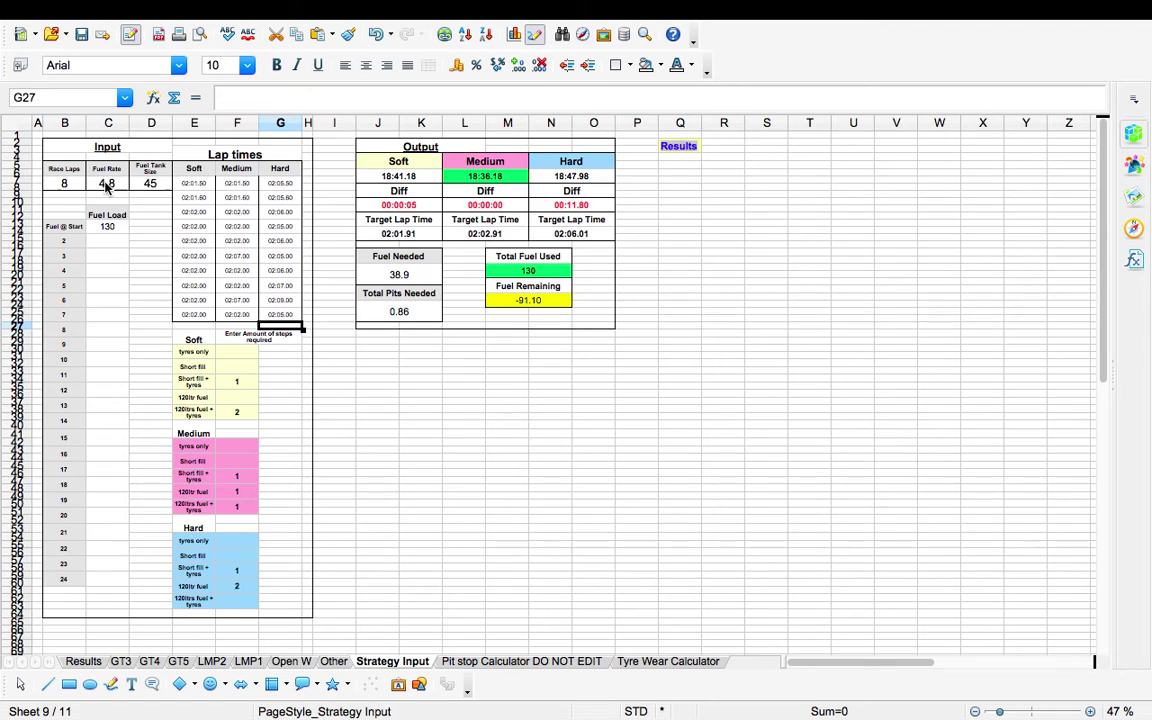
Set the strategy inputs to a fuel tank size of 130, a fuel rate of 3.4 and 30 race laps
click(64, 185)
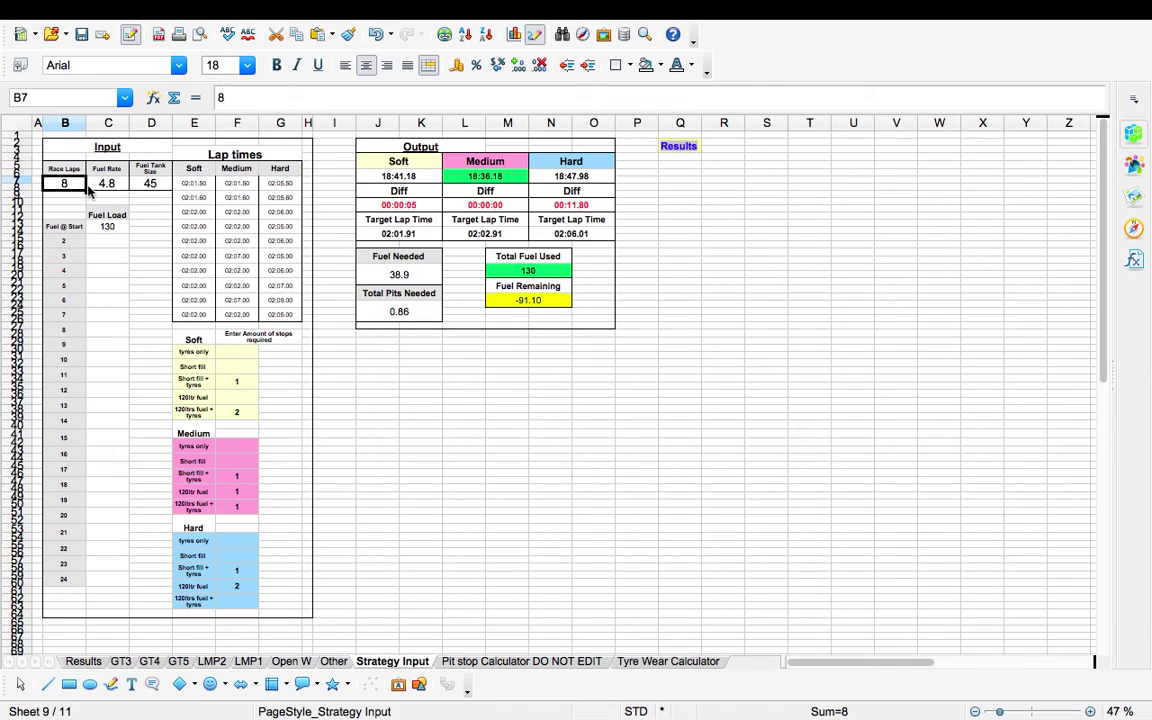
click(115, 184)
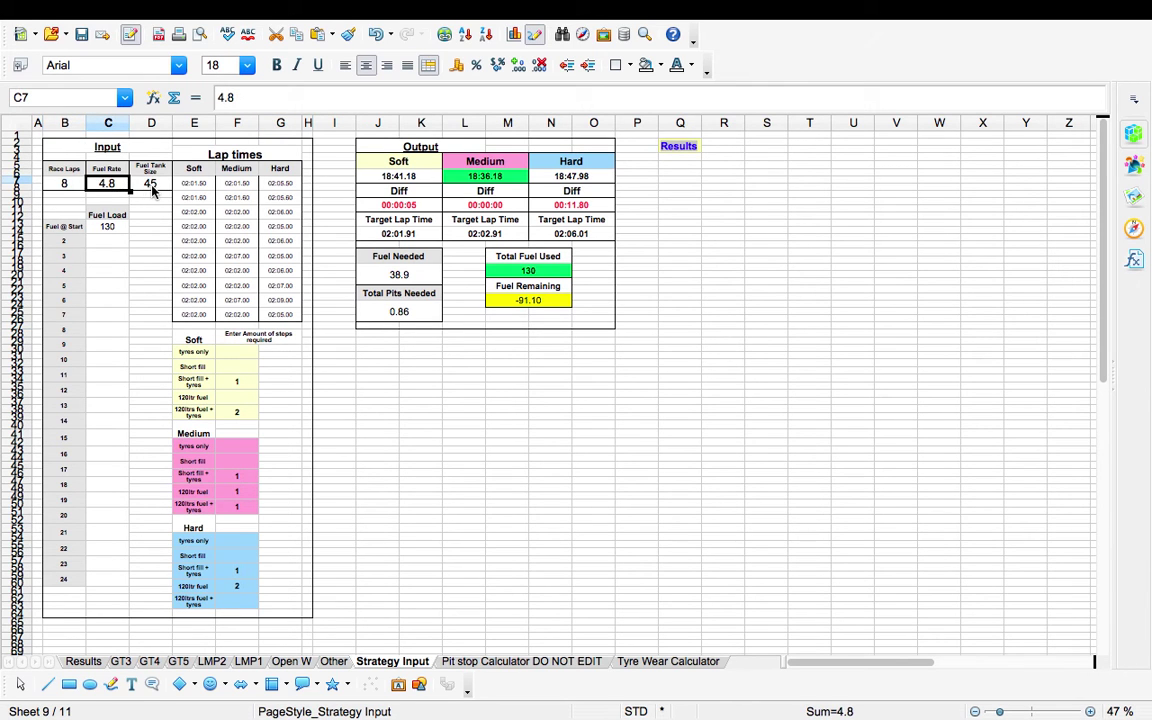
click(150, 185)
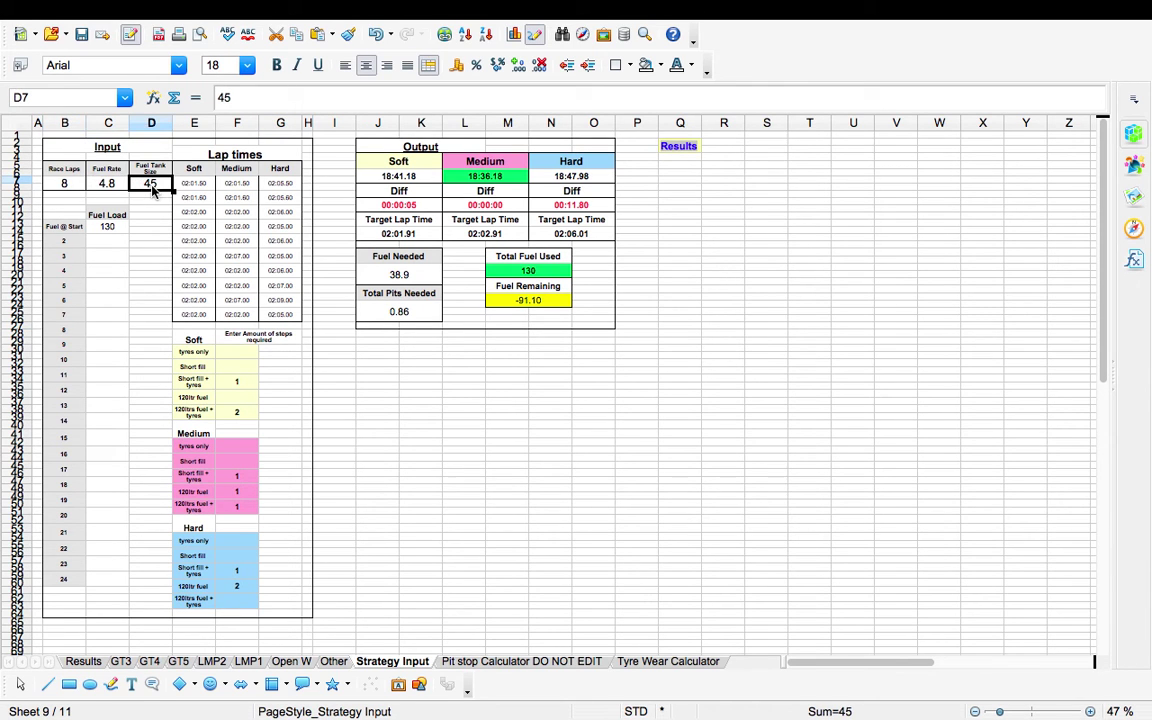
text(130)
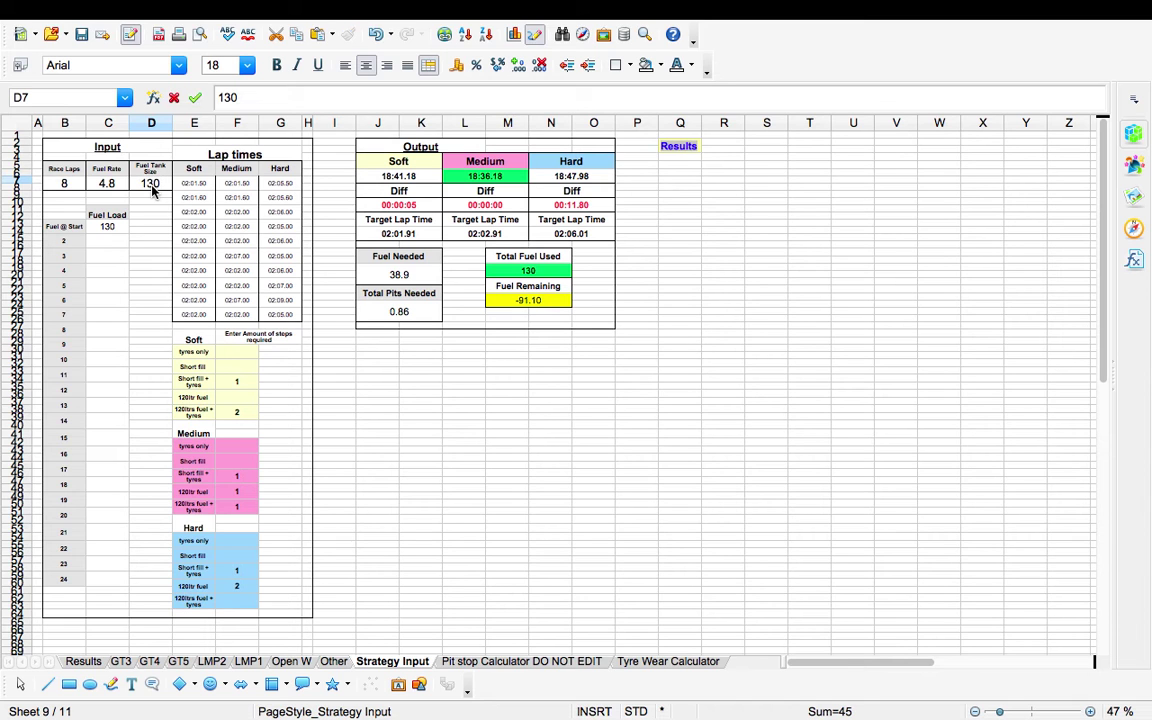
click(127, 185)
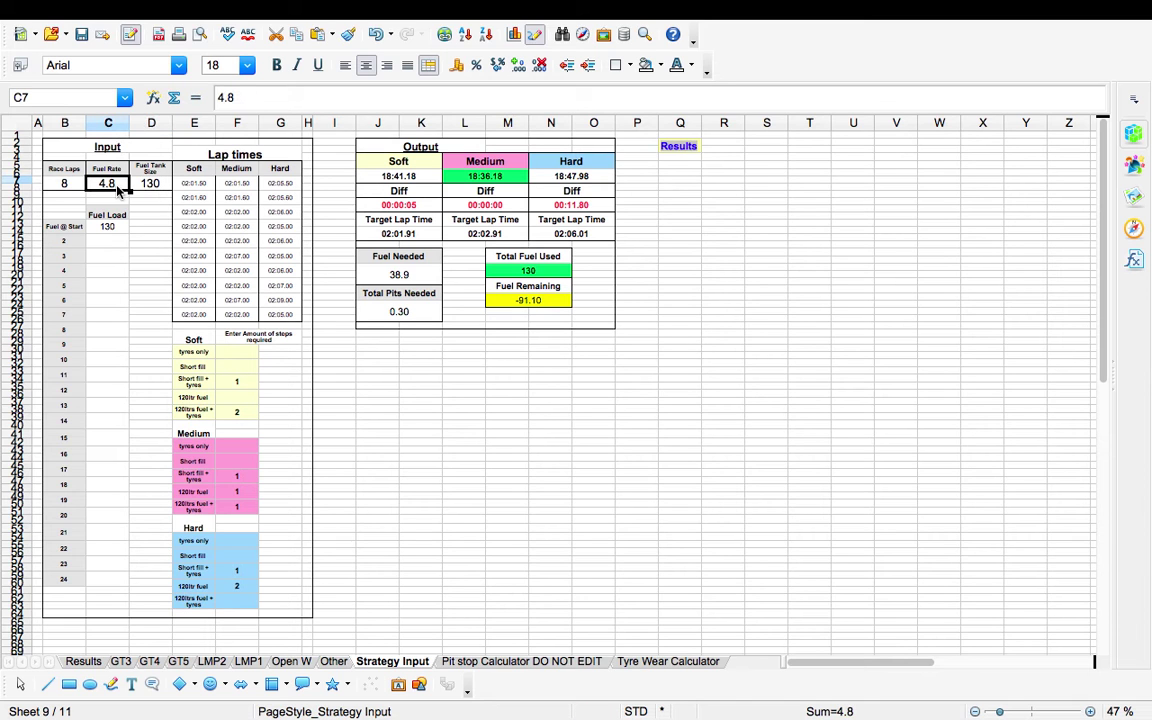
text(3.4)
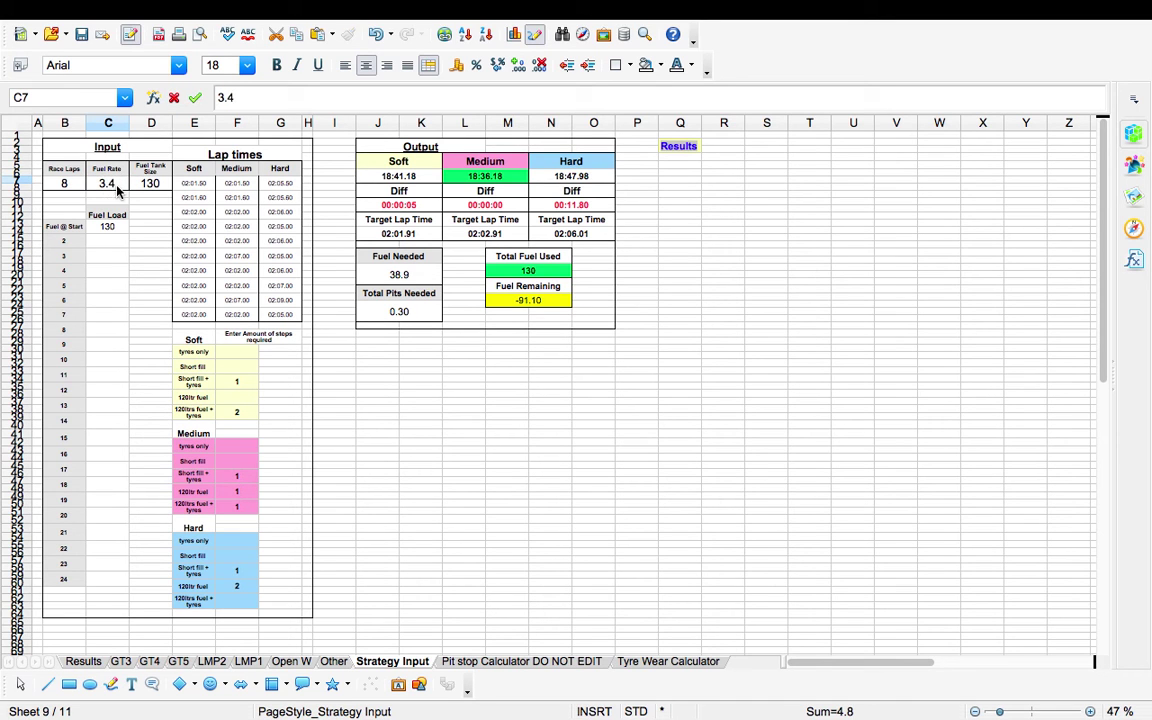
key(Left)
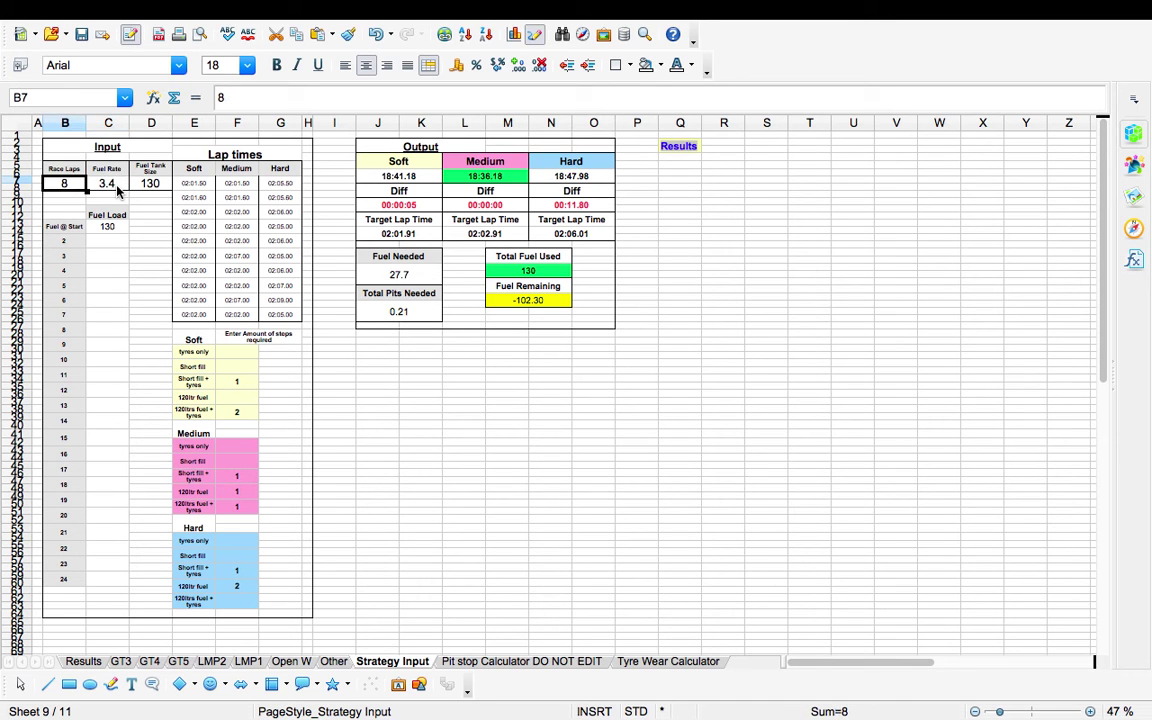
text(30)
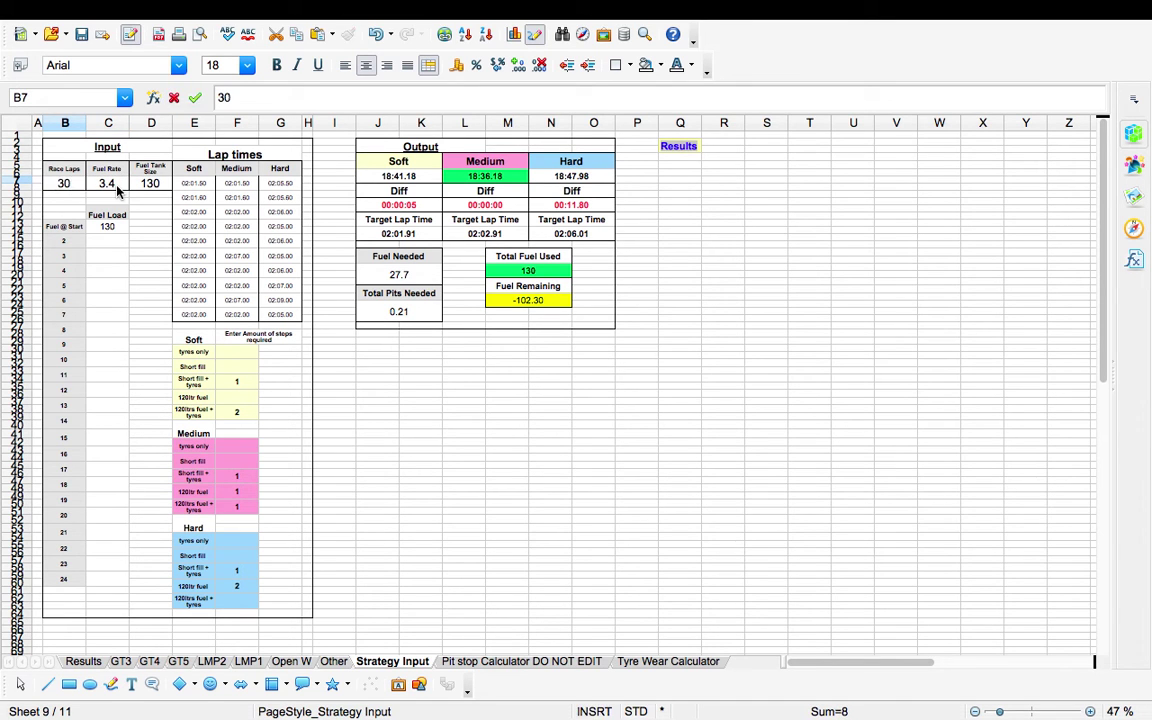
key(Return)
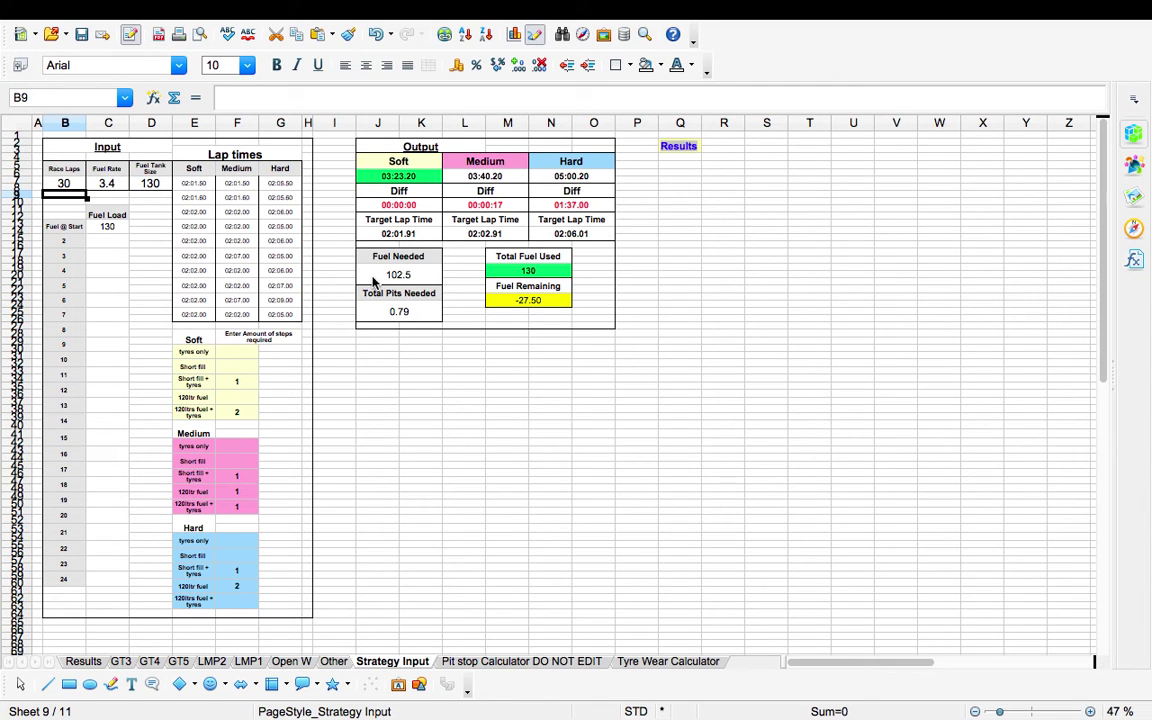
Examine the Fuel Needed, Total Pits Needed, Total Fuel Used and Fuel Remaining outputs
drag(356, 250, 550, 310)
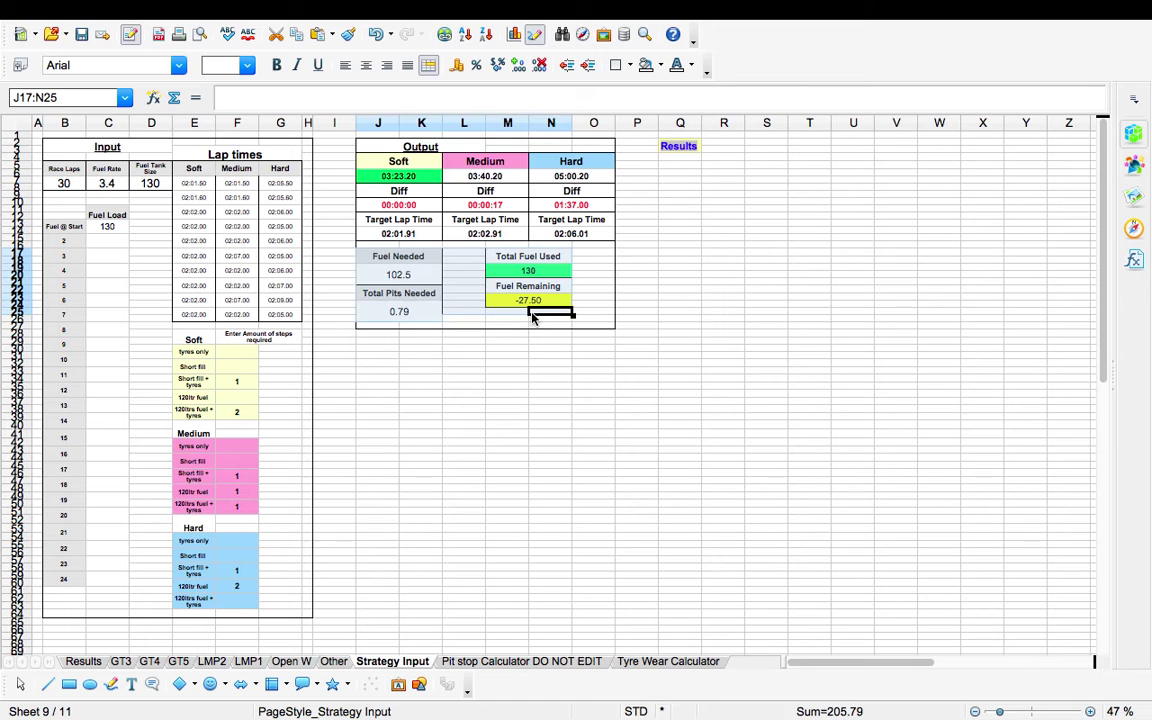
click(550, 310)
key(Return)
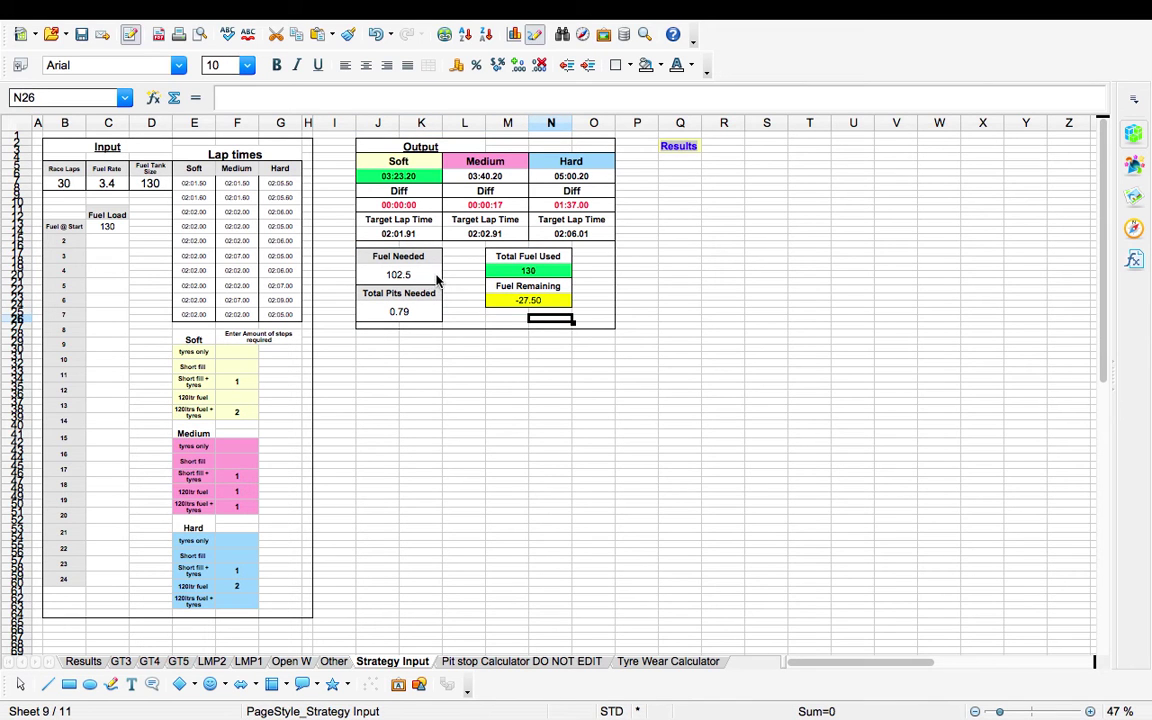
click(430, 277)
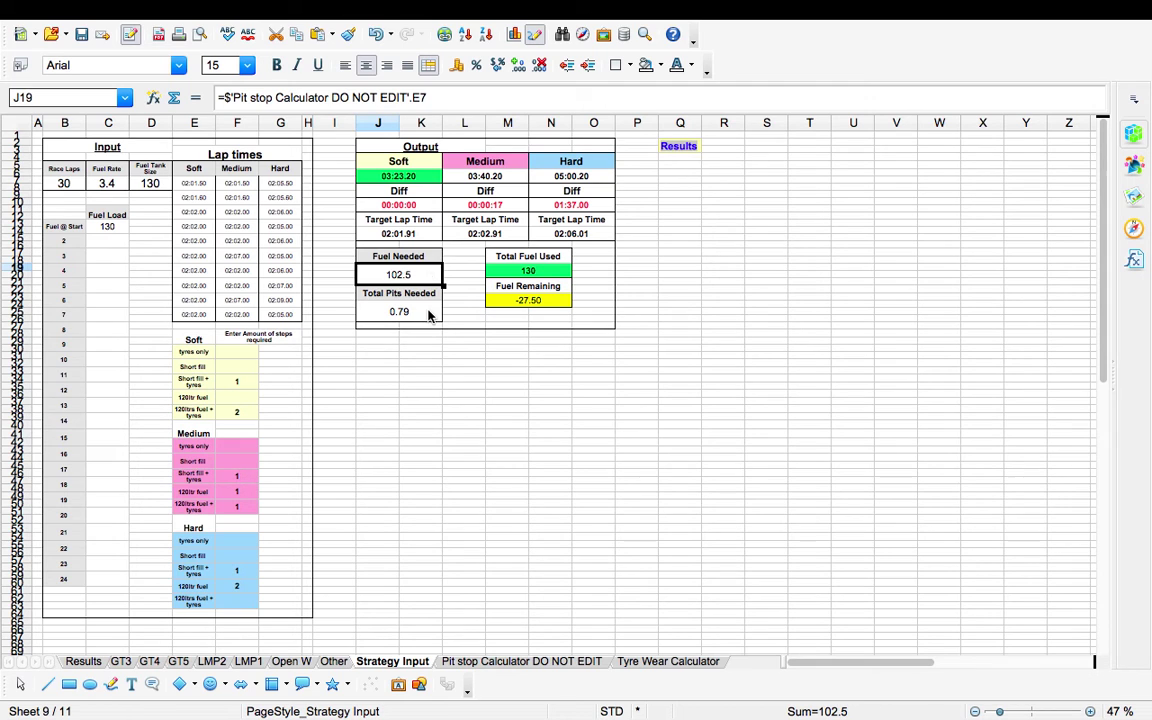
click(430, 315)
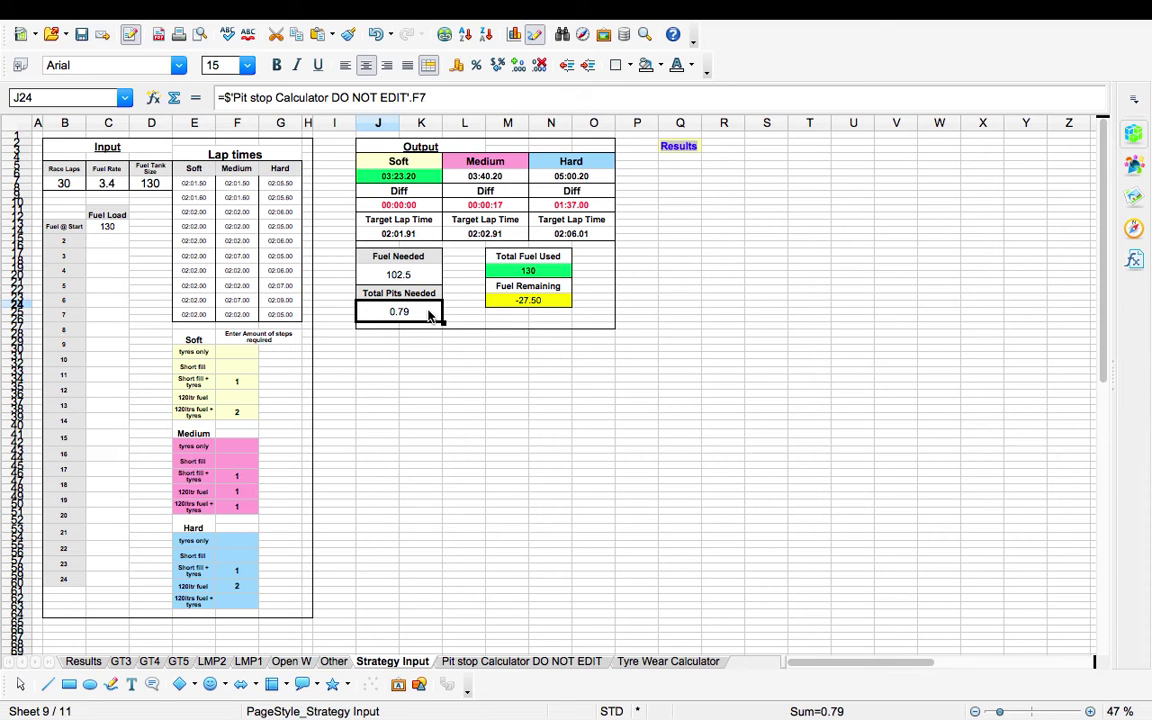
click(559, 276)
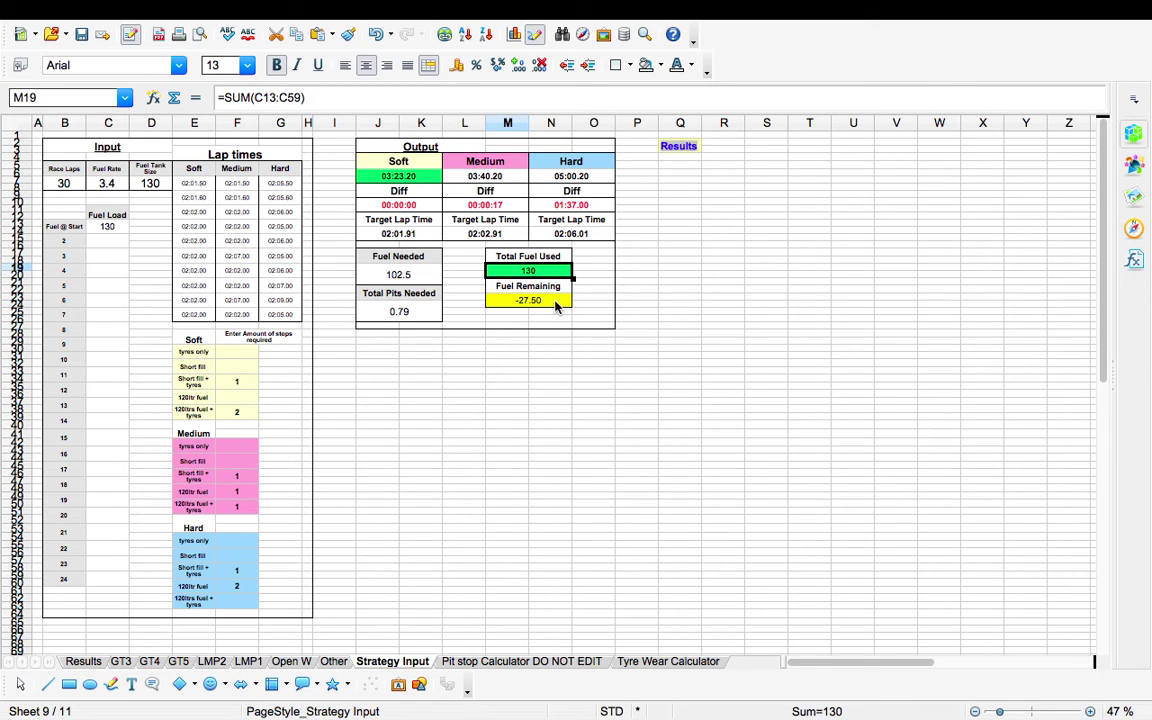
click(557, 304)
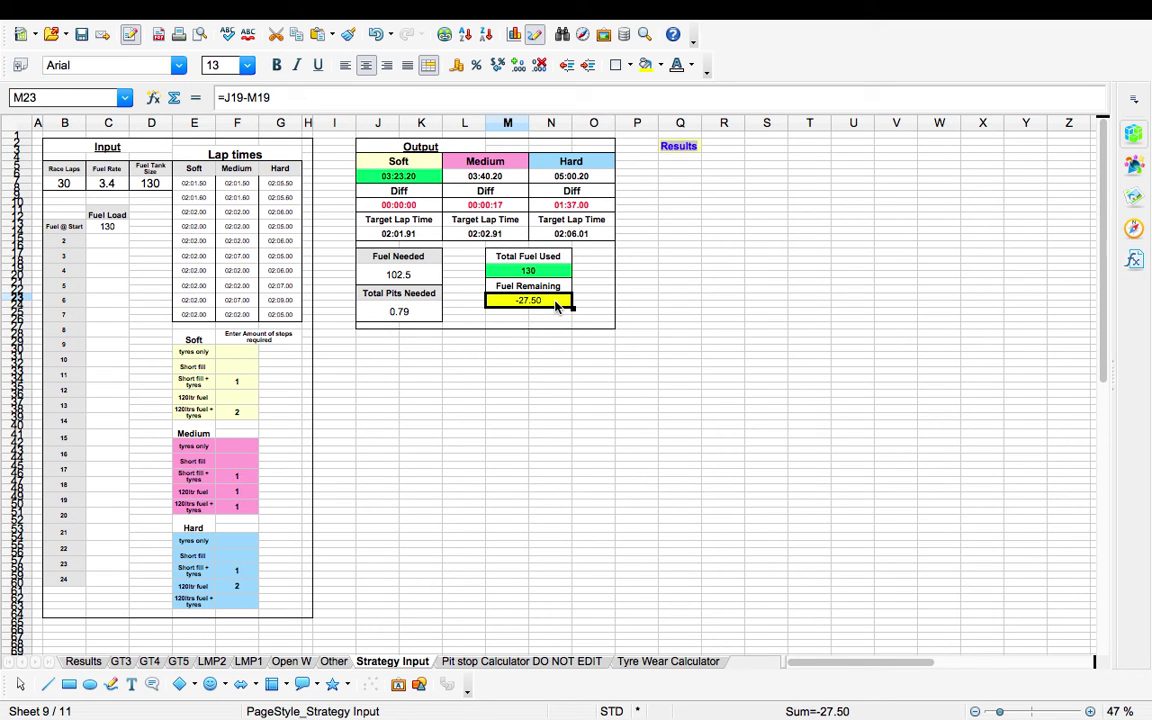
Set the starting fuel load to 102.5 and check the Fuel Remaining output
click(96, 229)
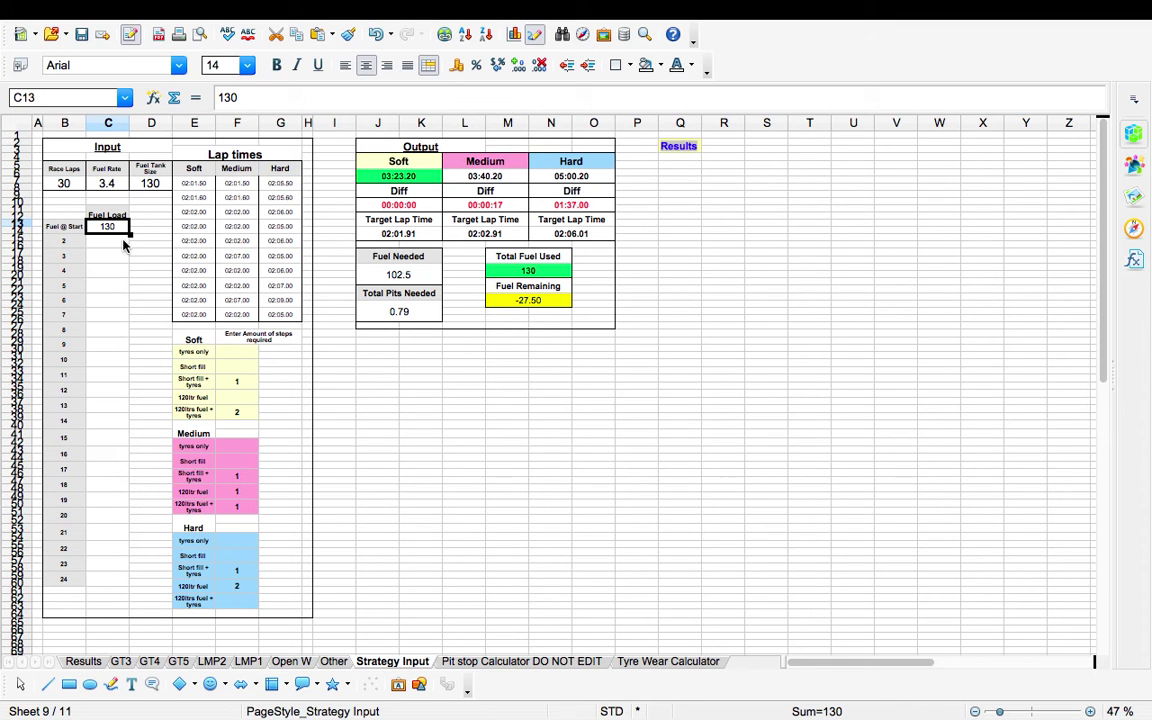
text(1)
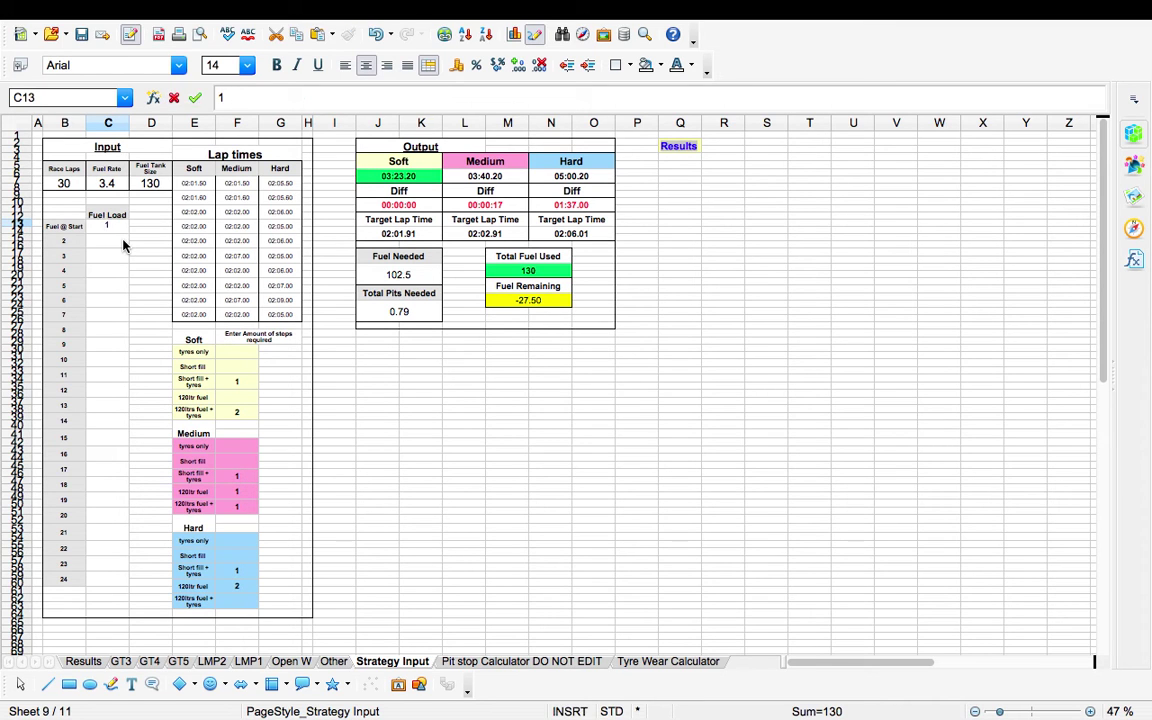
text(02.5)
key(Return)
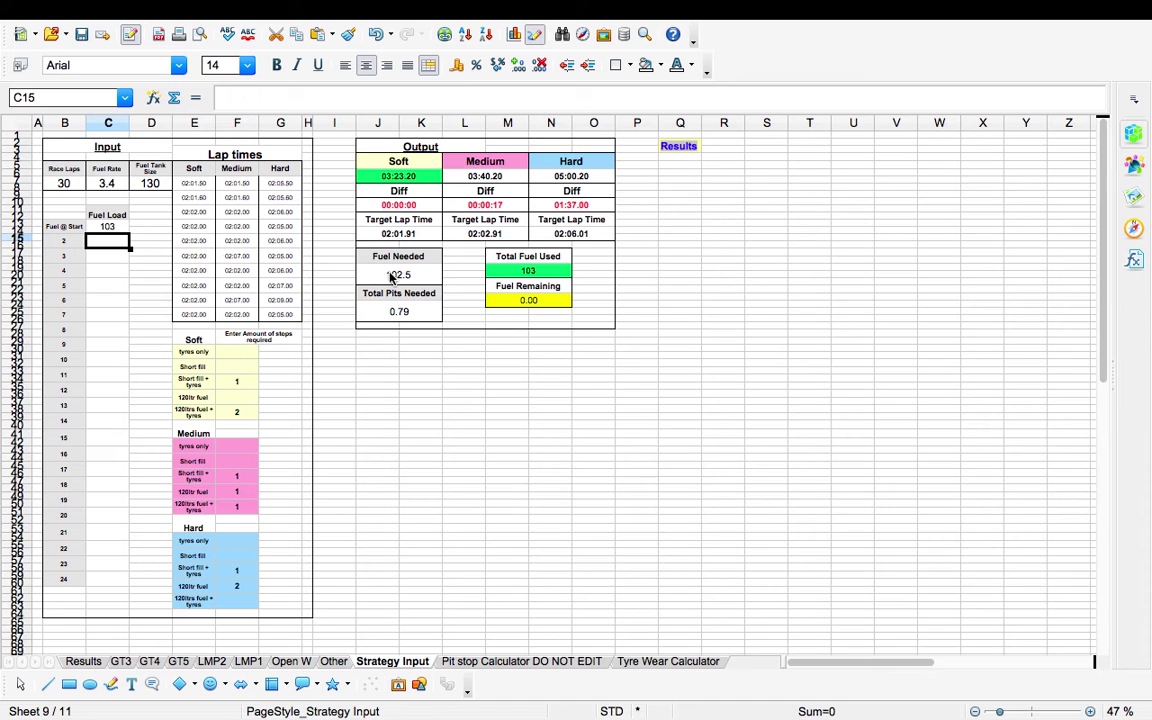
click(541, 306)
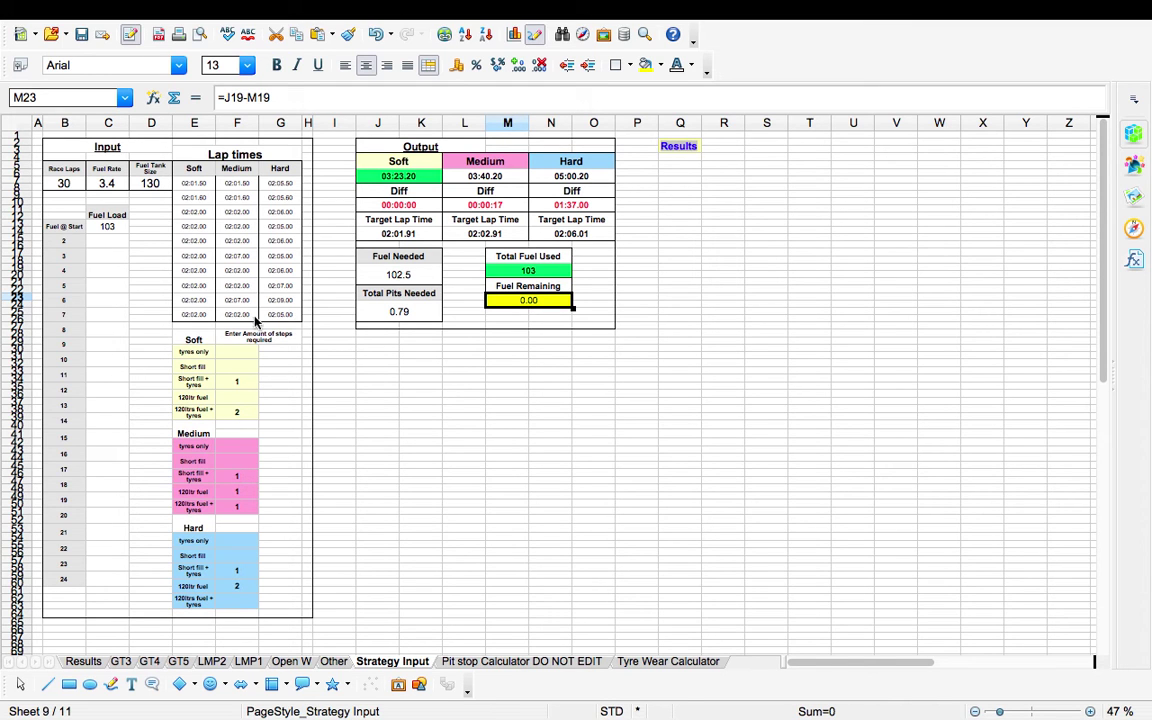
Examine the Soft, Medium and Hard lap time columns and the Soft tyre pit option for short fill plus tyres
drag(193, 166, 278, 176)
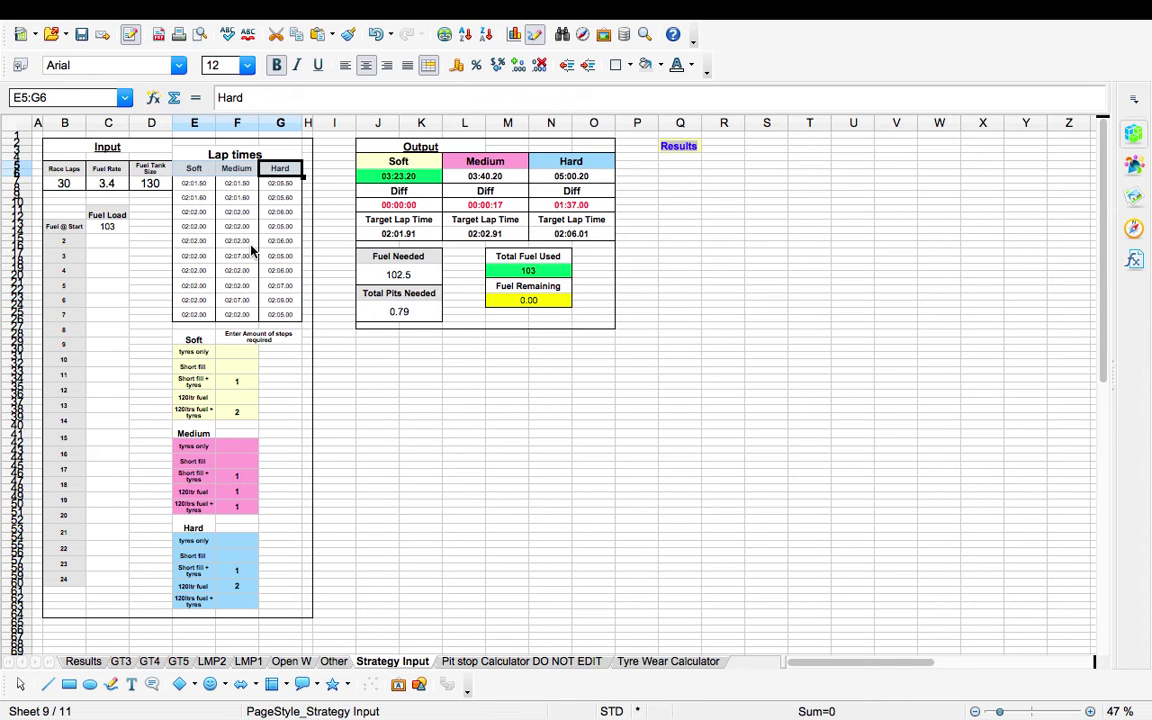
click(187, 184)
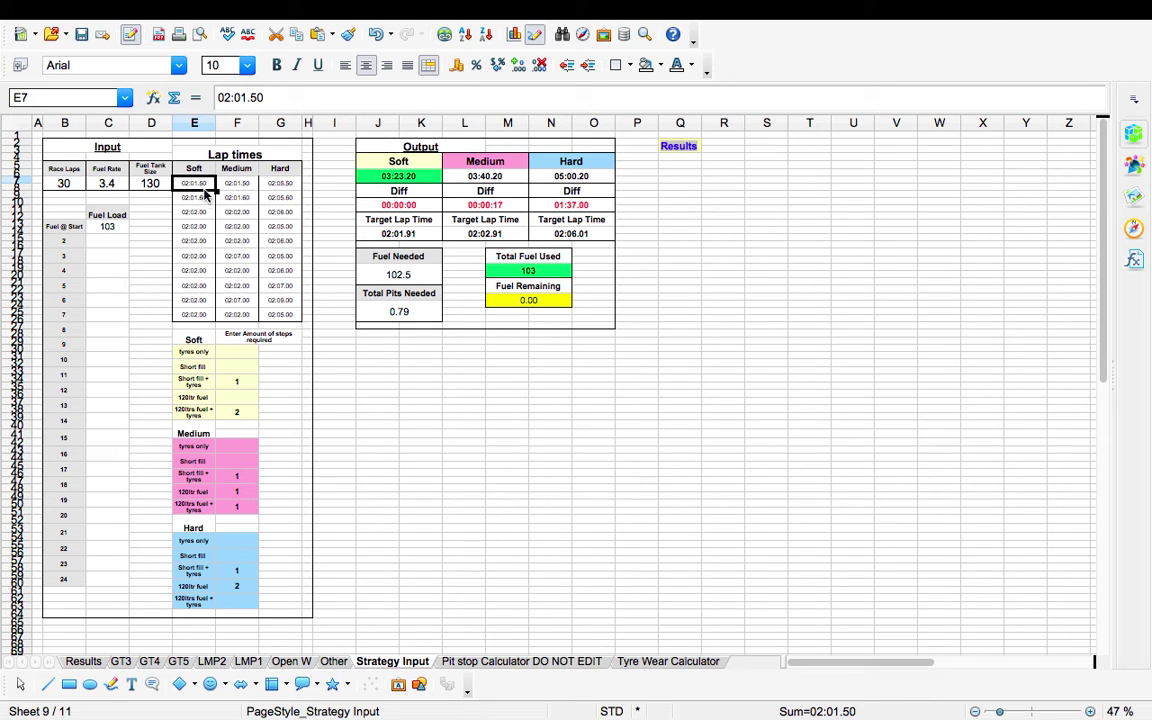
drag(205, 188, 200, 254)
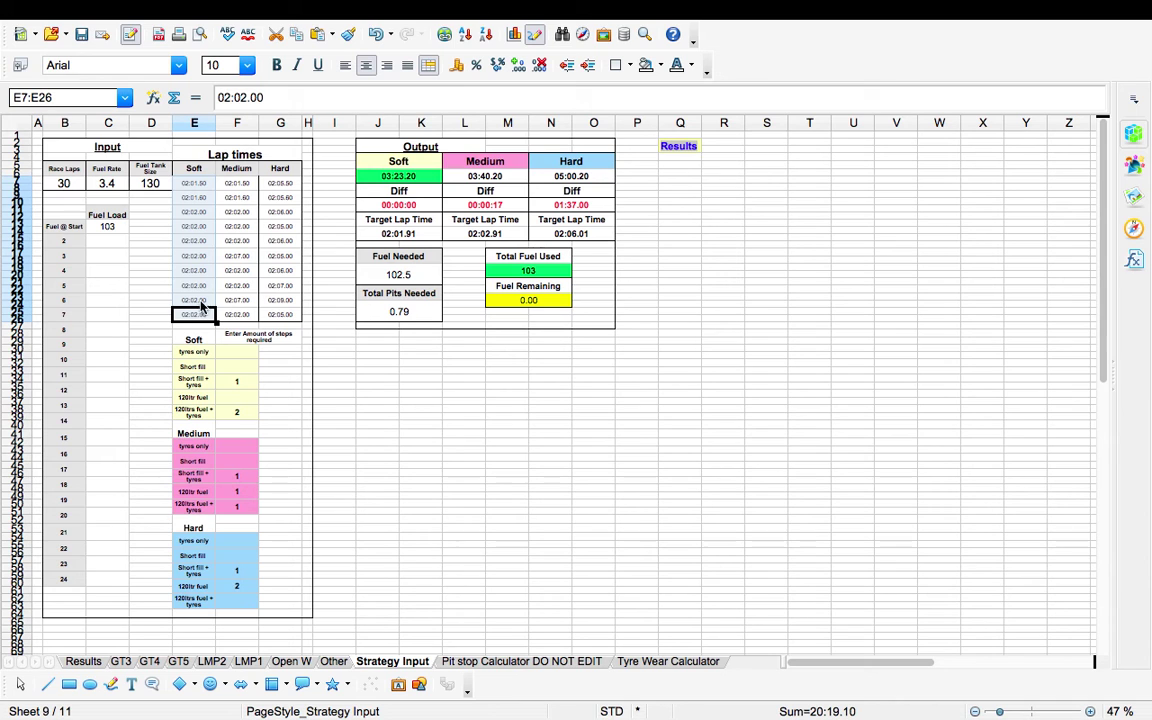
click(240, 187)
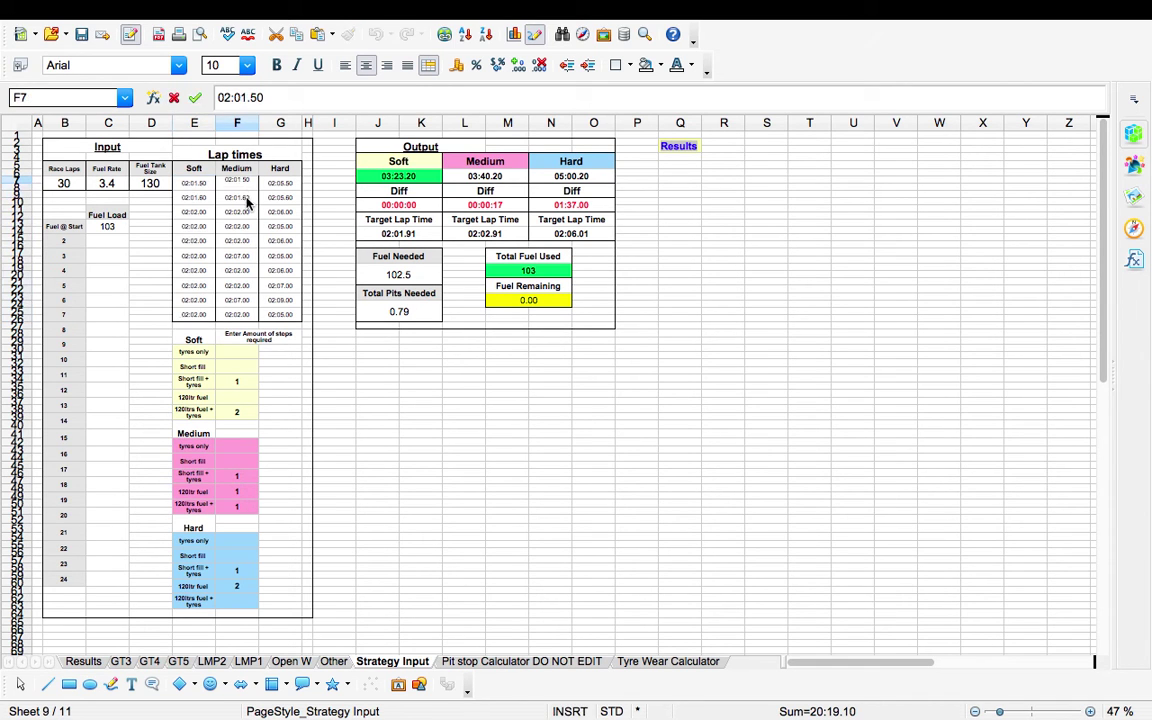
key(Return)
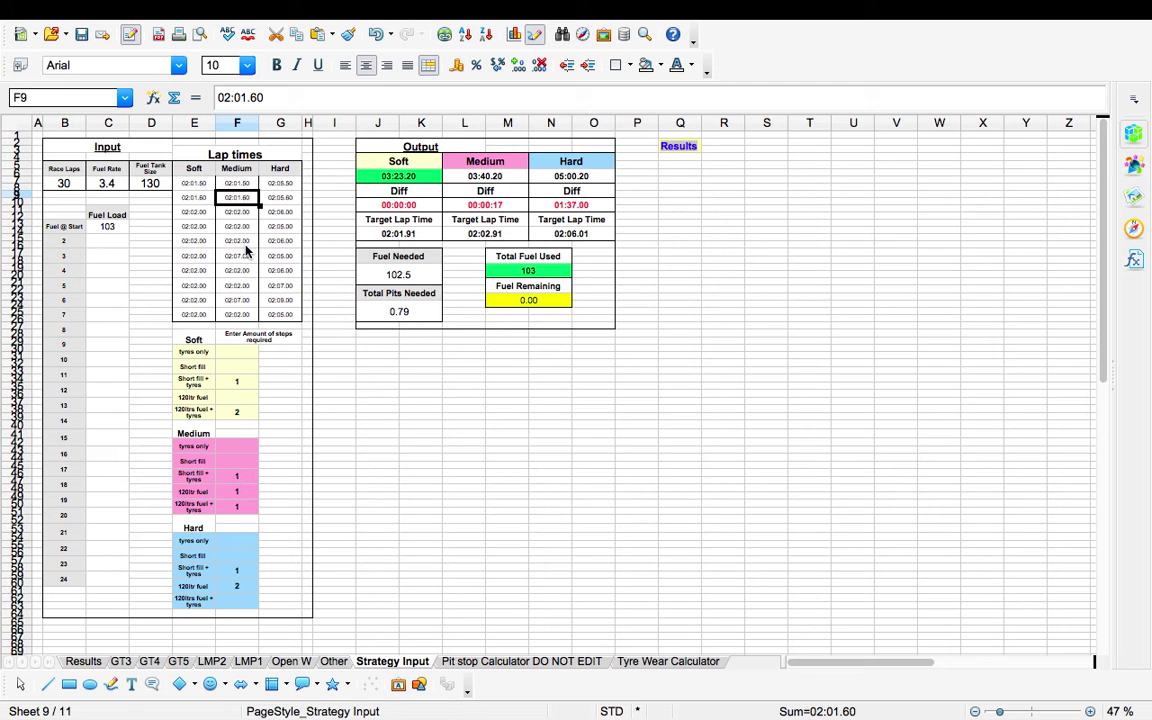
click(240, 256)
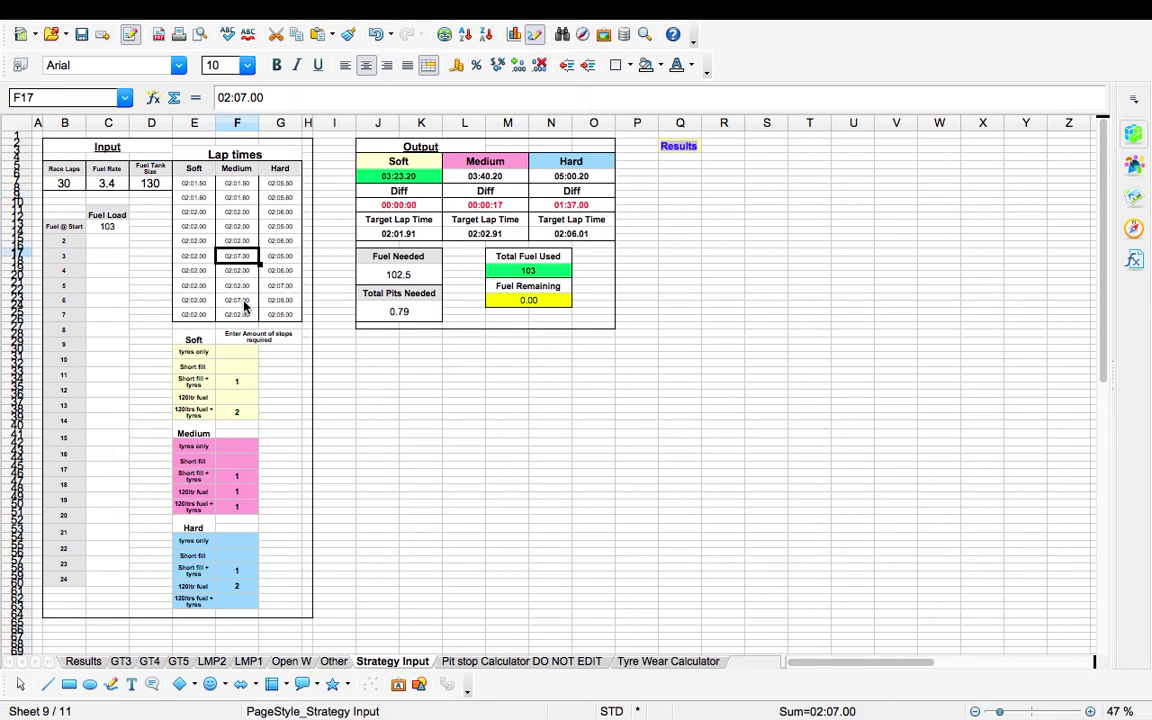
click(240, 300)
click(248, 314)
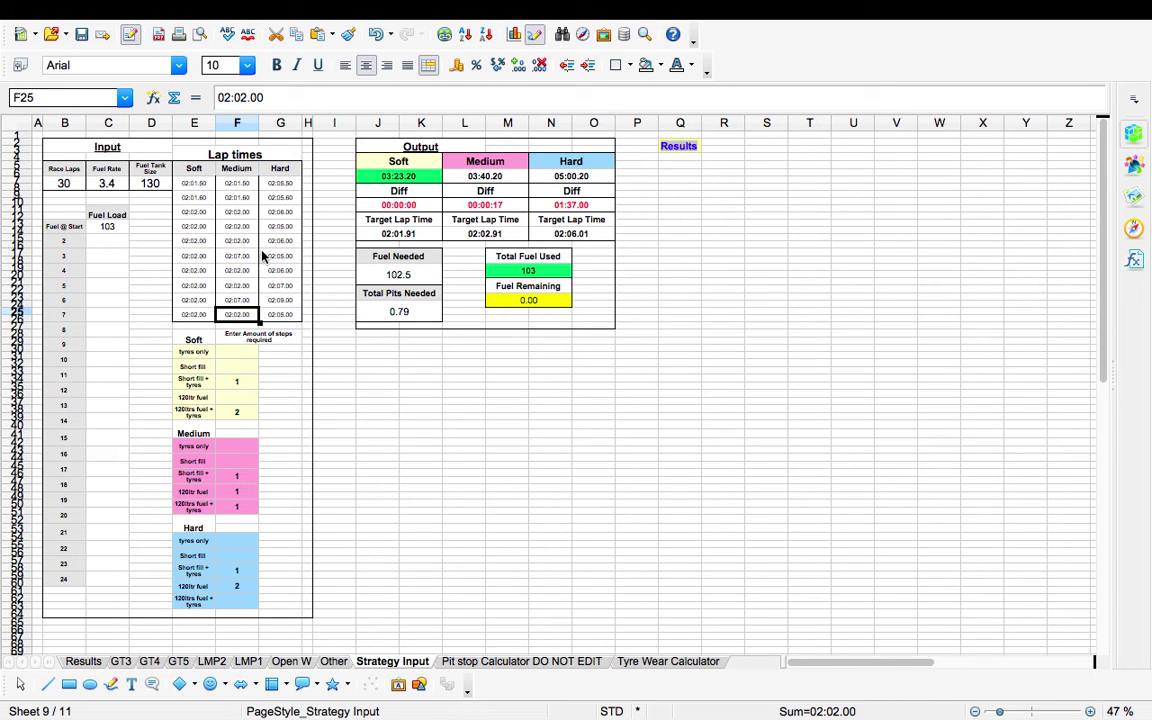
click(279, 186)
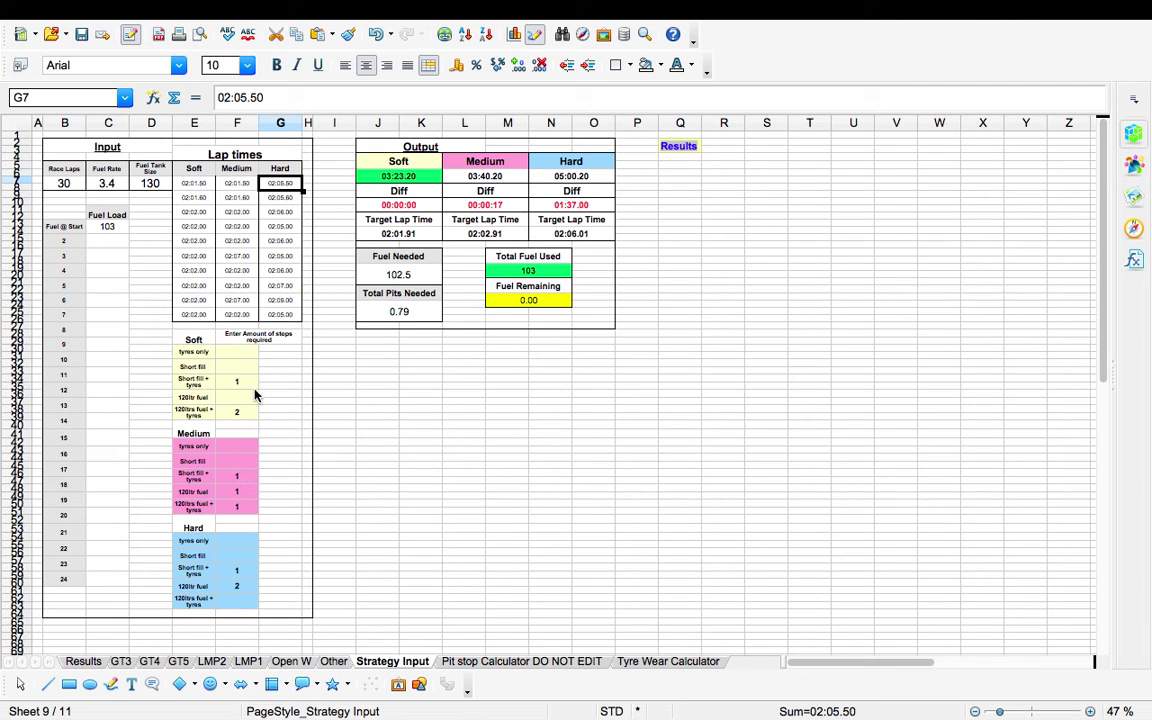
click(195, 381)
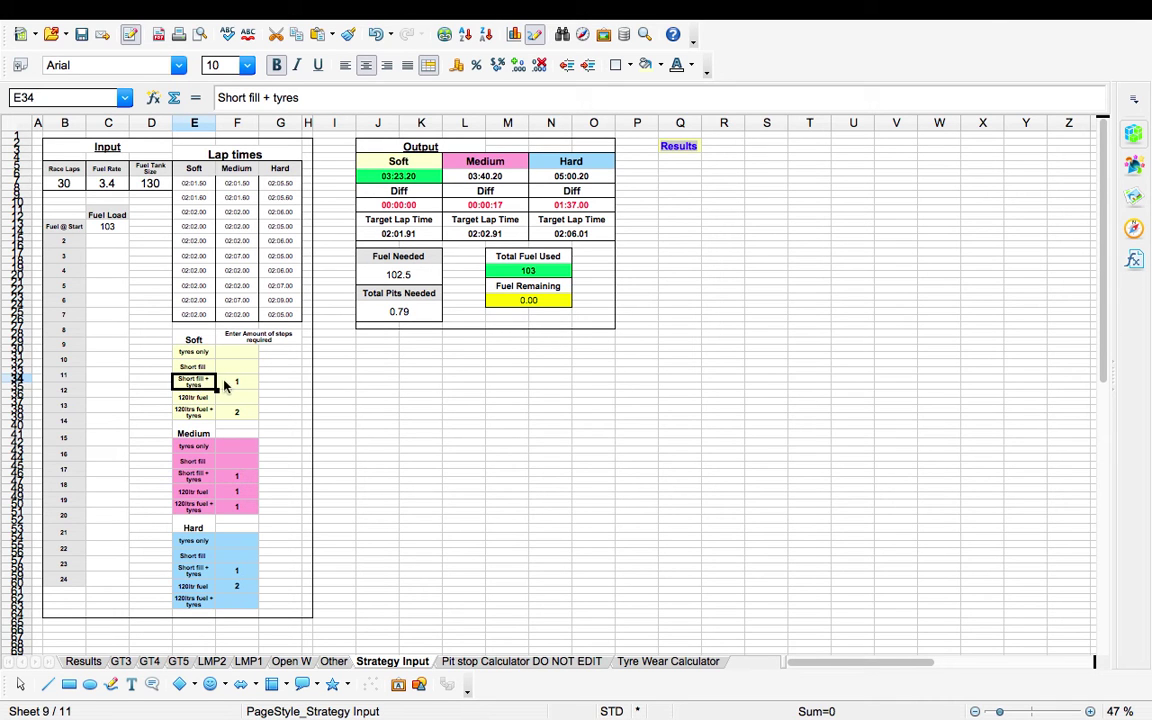
Set the number of race laps to 60
click(65, 183)
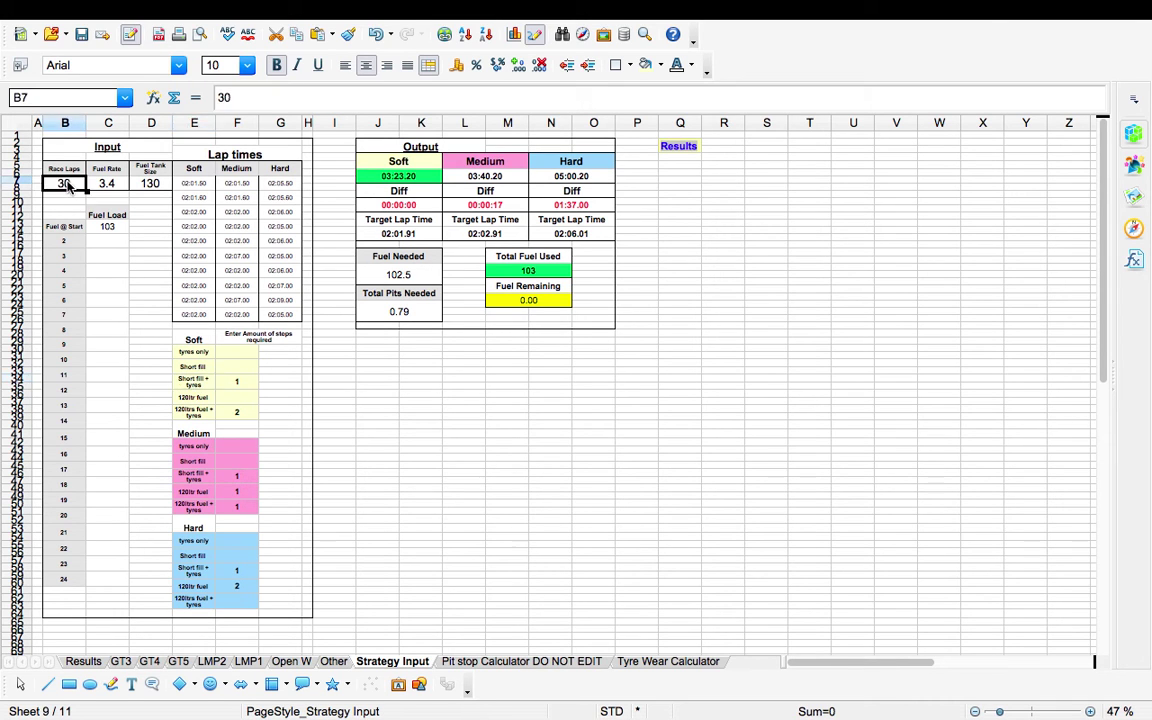
text(60)
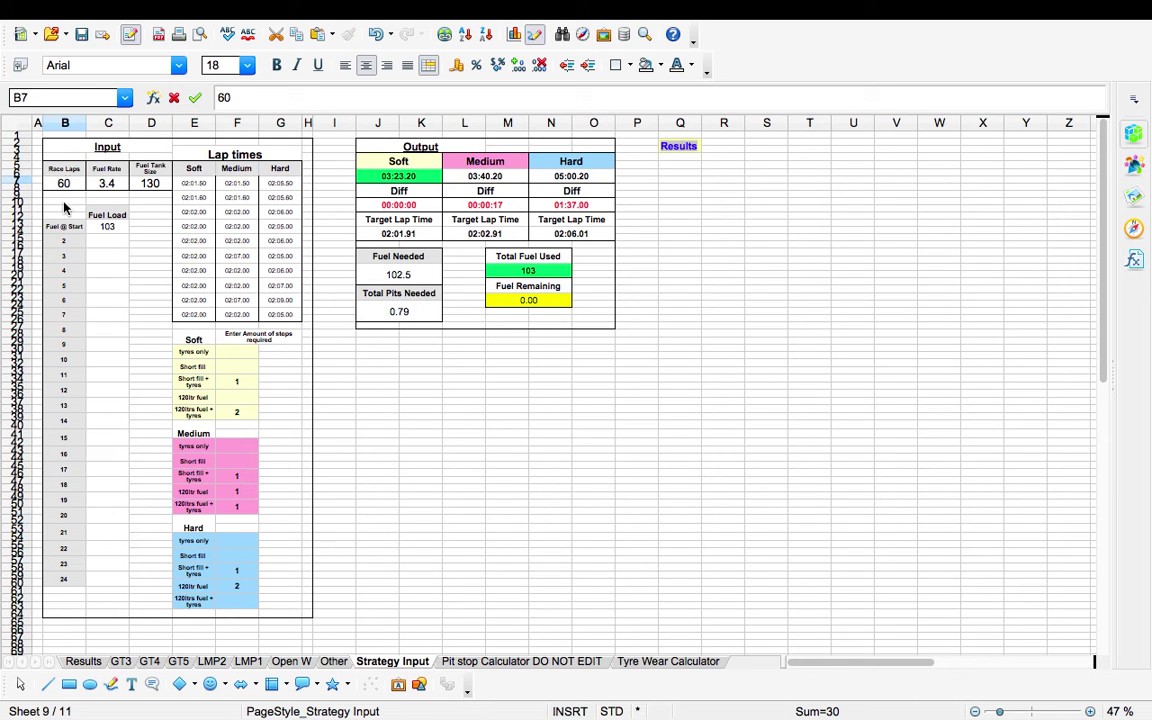
key(Return)
Set the number of race laps to 100 and check the Total Pits Needed output
click(64, 184)
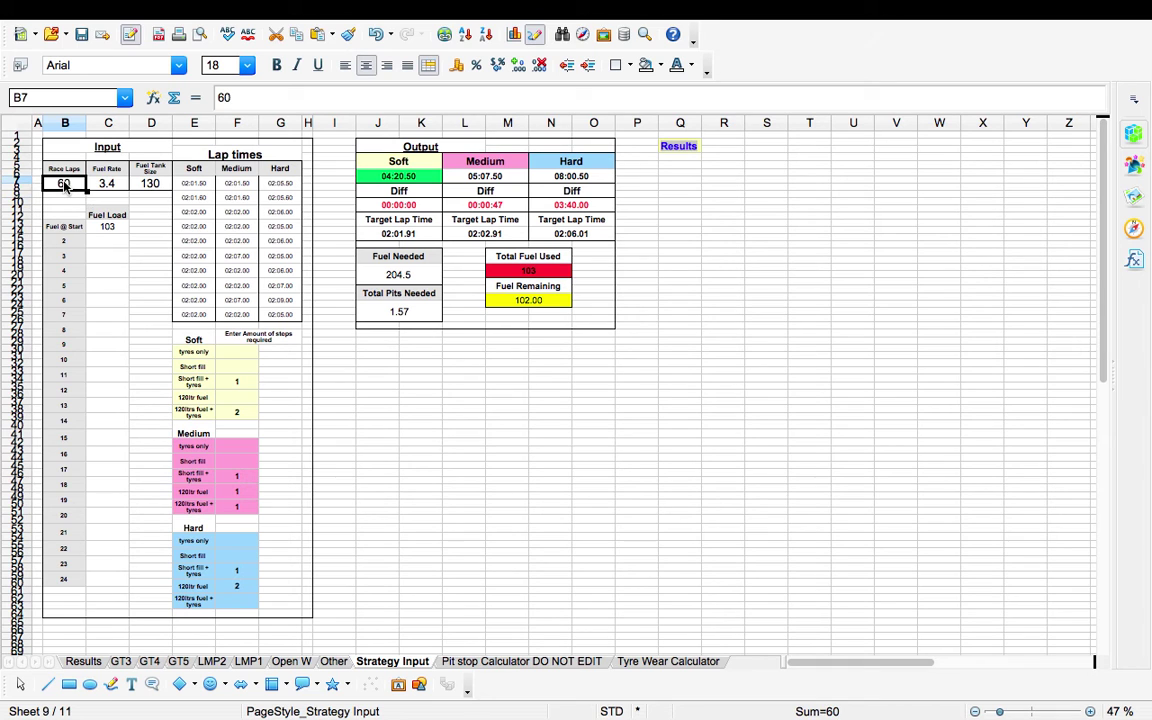
text(100)
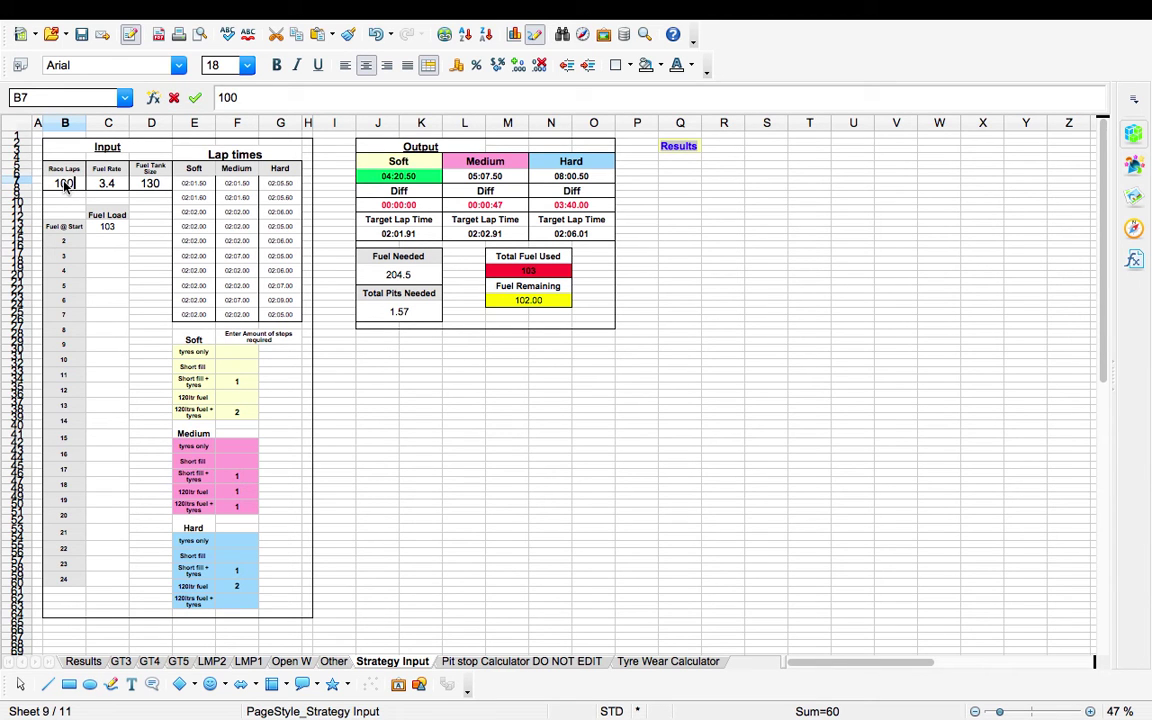
key(Return)
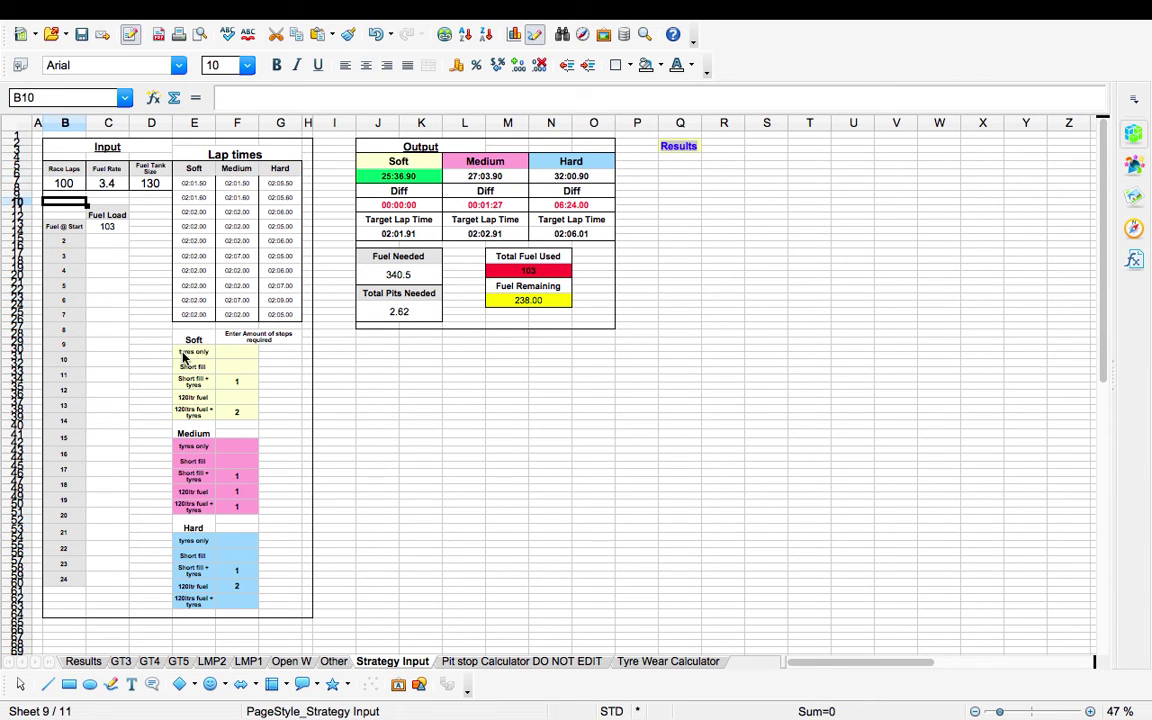
click(420, 314)
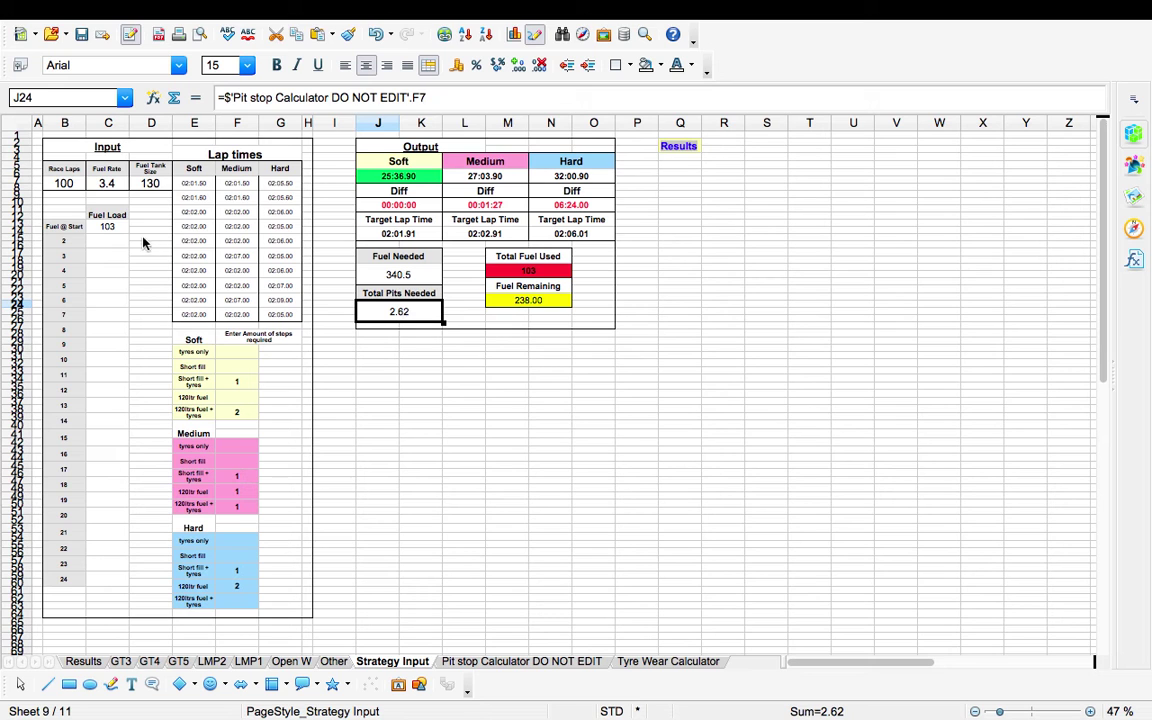
Set the starting fuel load to 130 and check the Fuel Remaining output
click(110, 231)
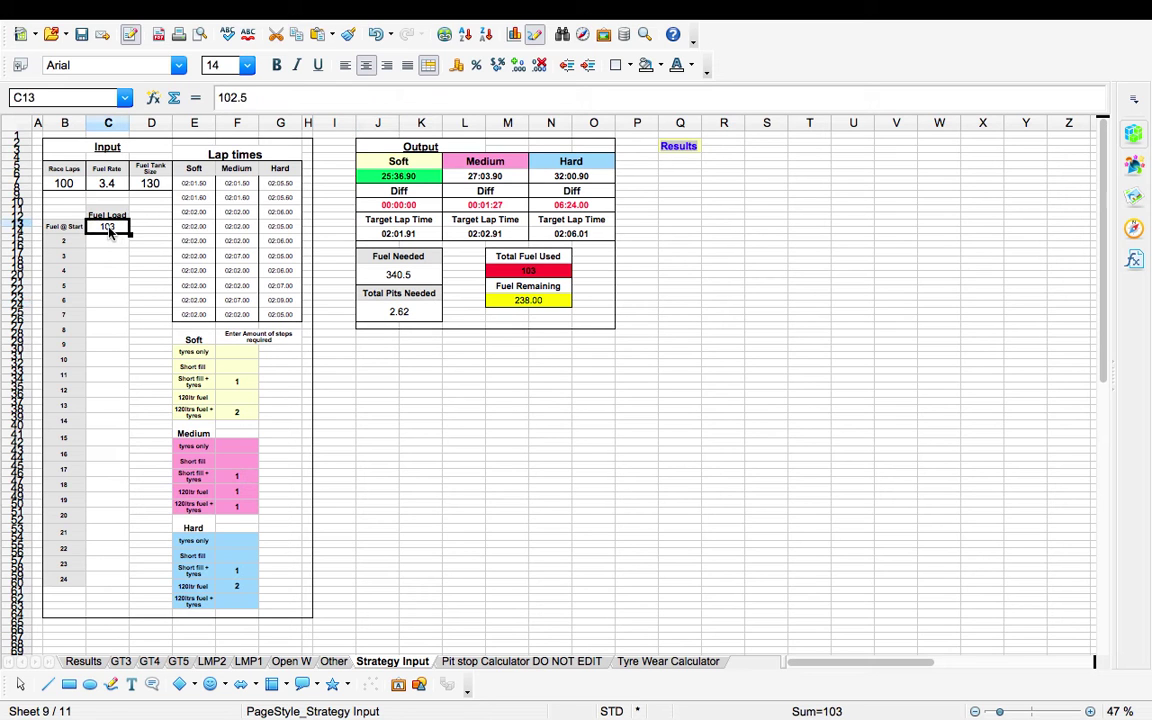
text(130)
key(Return)
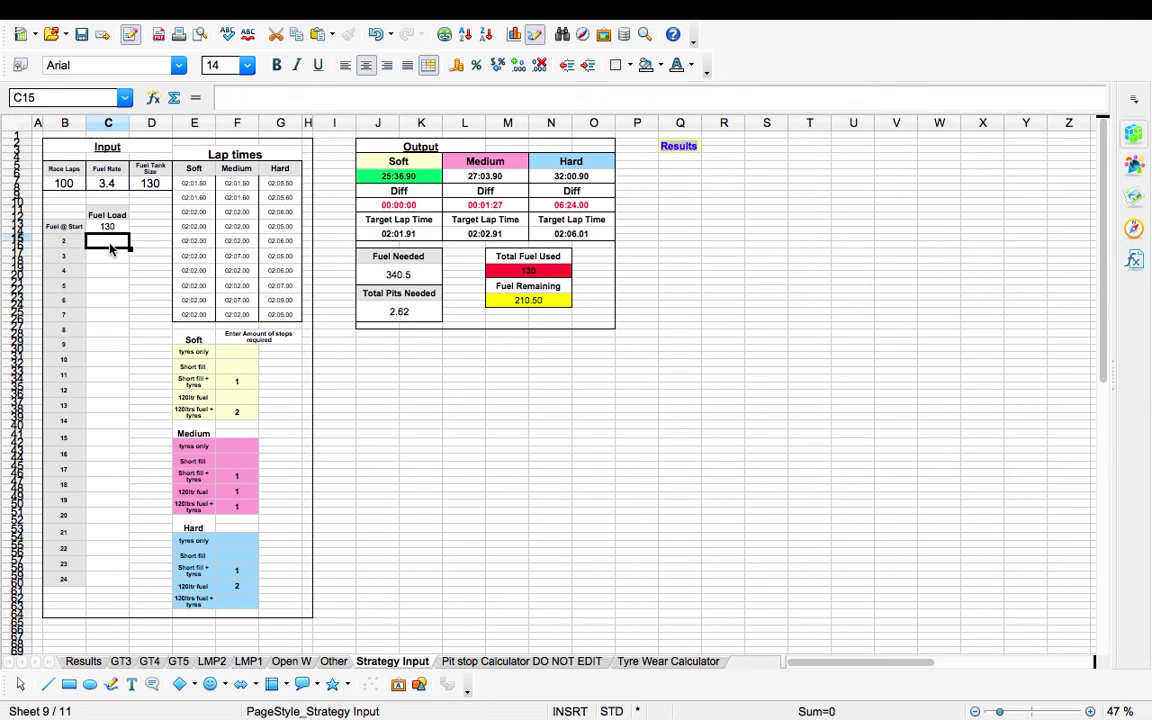
click(547, 305)
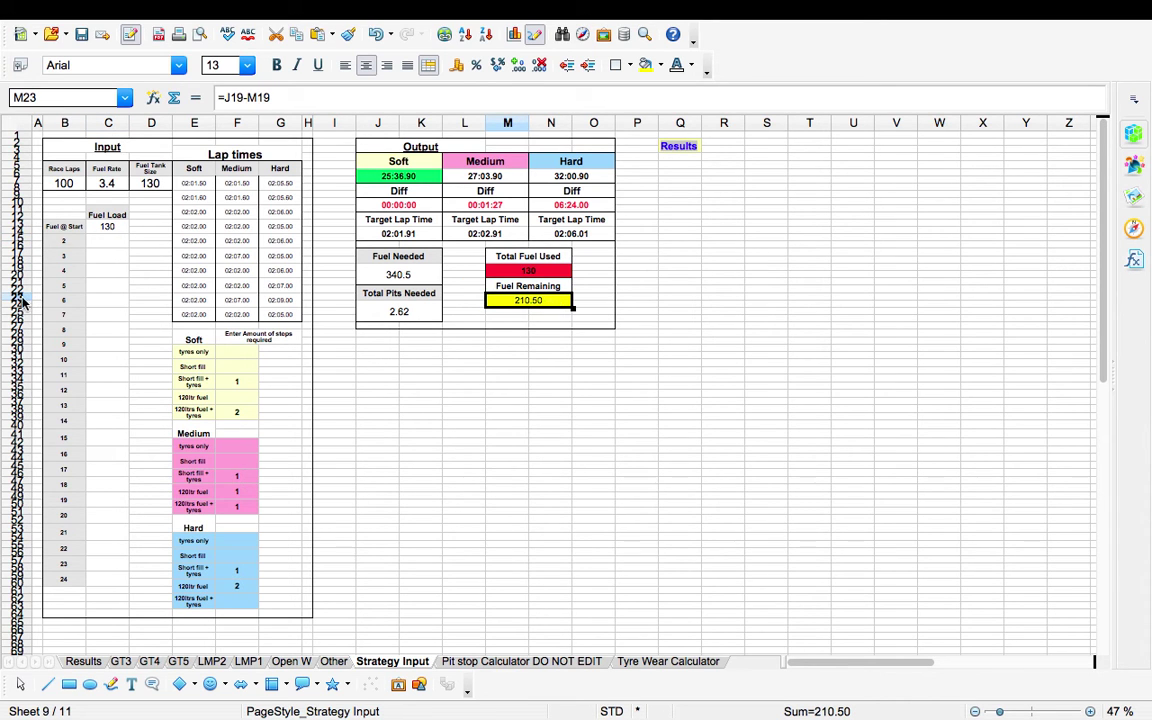
Enter fuel loads of 130 for stint 2 and 81 for stint 3, and check the Total Fuel Used output
click(108, 244)
text(130)
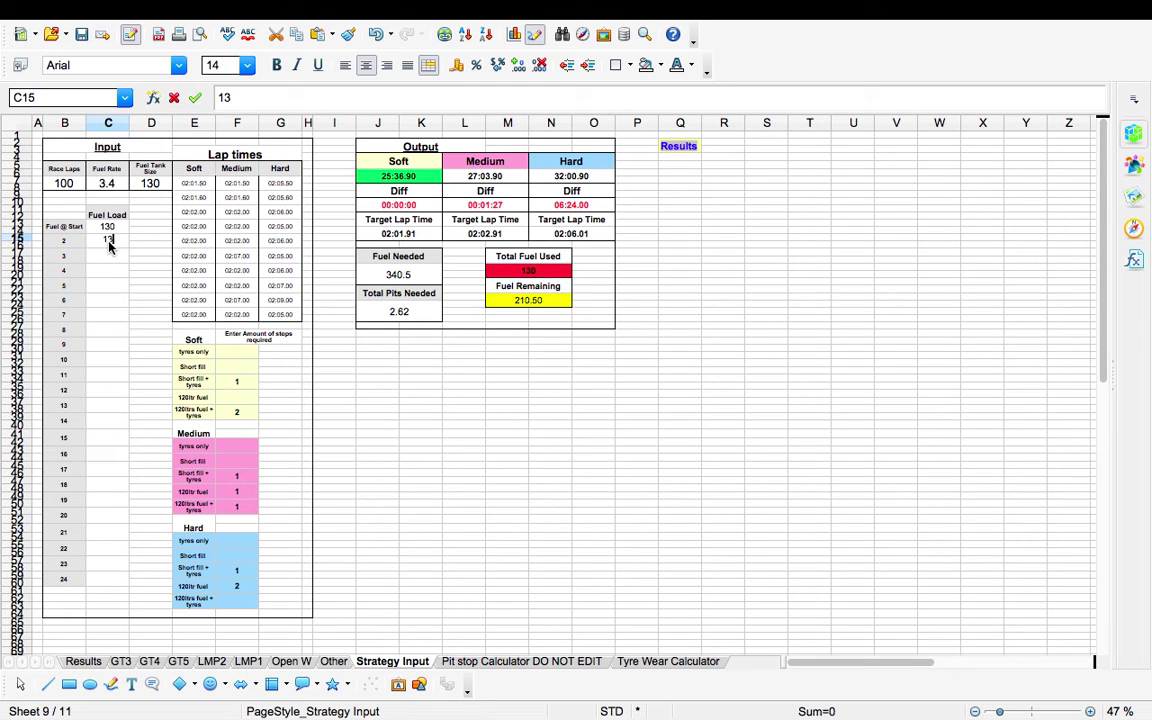
click(110, 260)
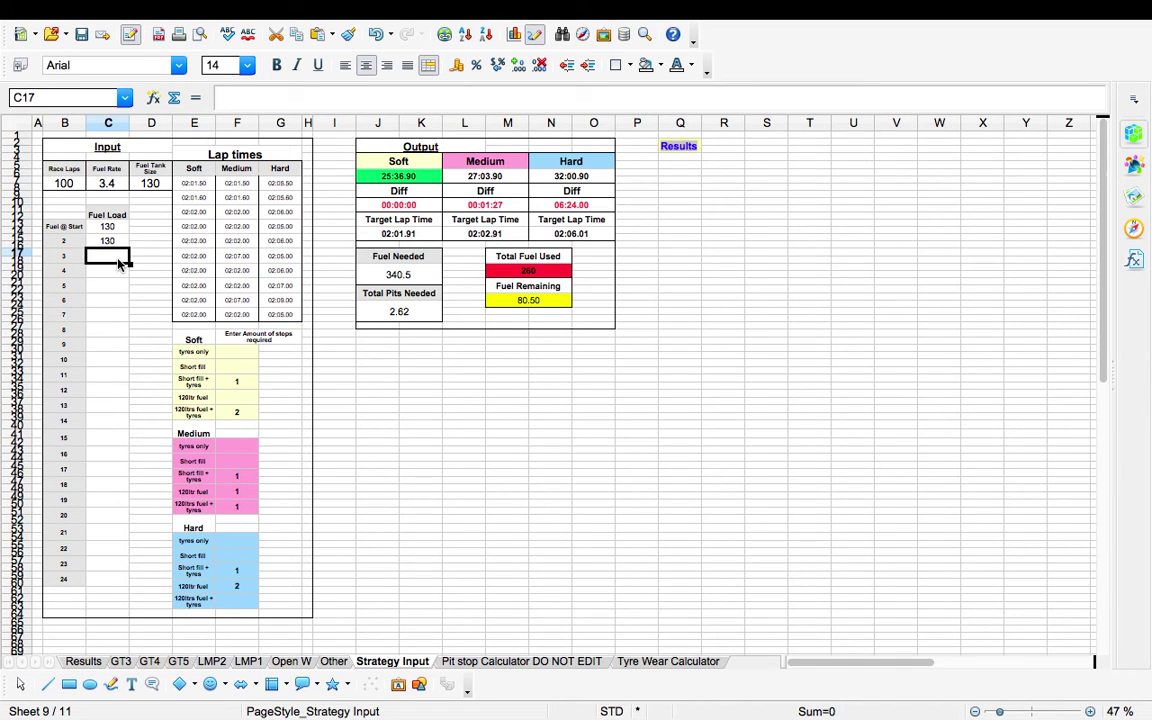
text(81)
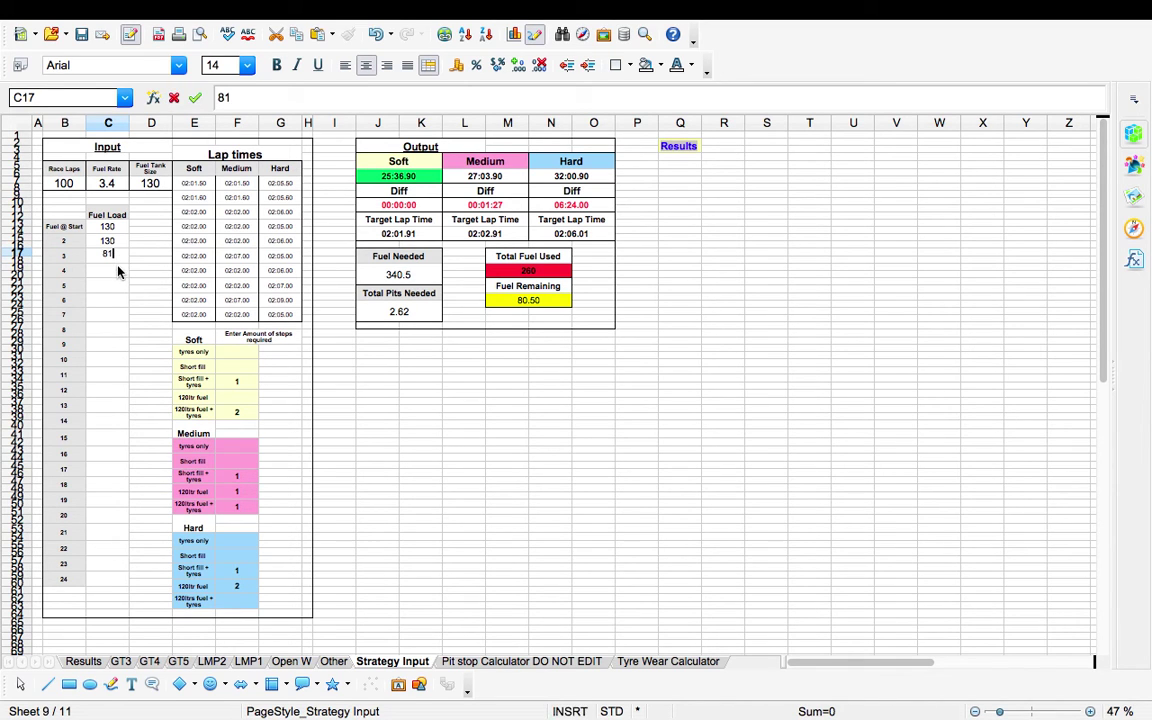
click(118, 271)
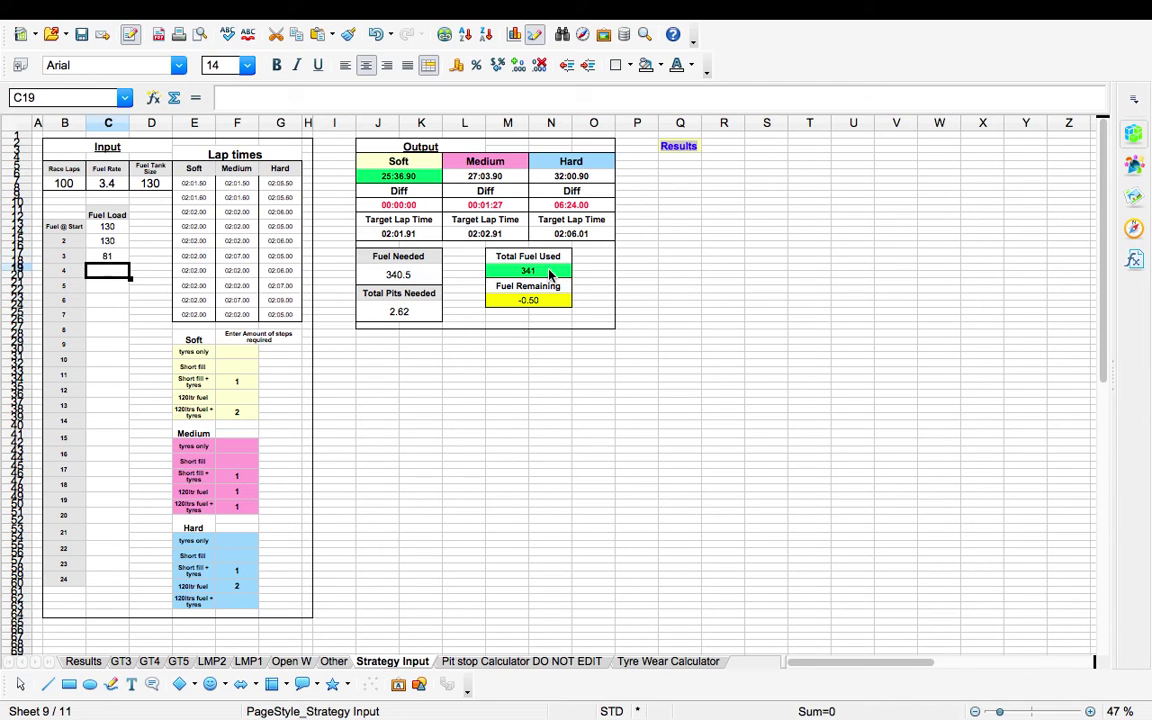
click(547, 279)
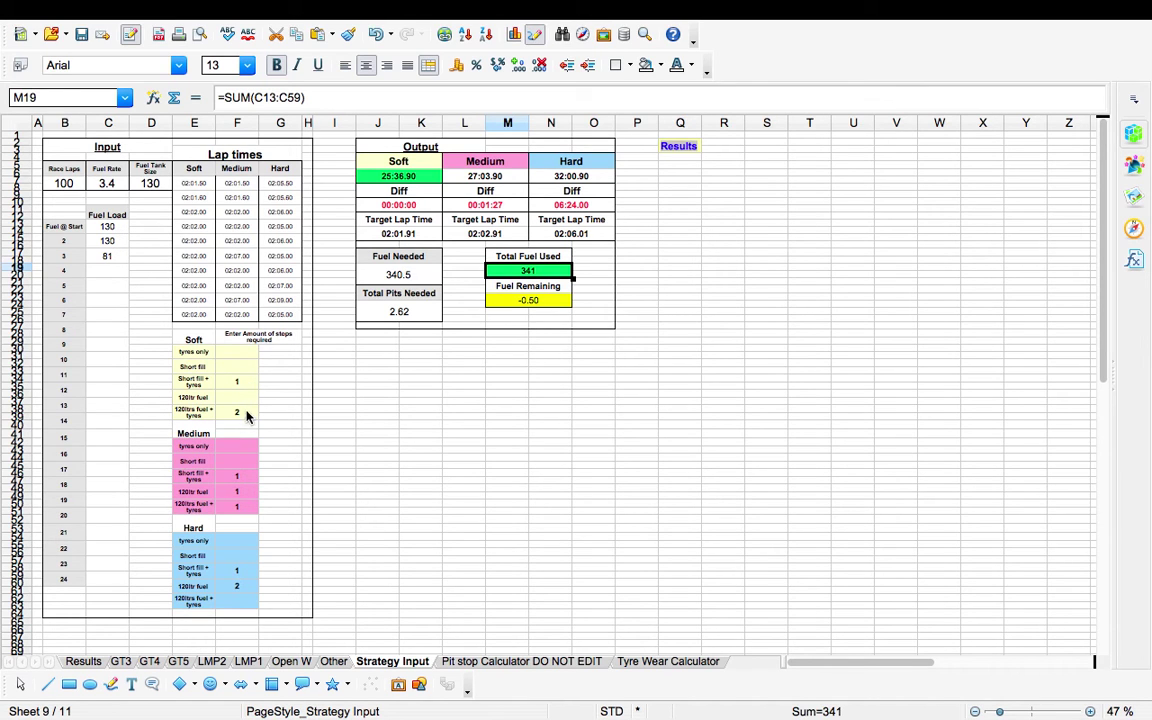
Examine the Soft and Medium pit stop counts for short fills and 120ltr fills, comparing them with the third fuel load
click(249, 414)
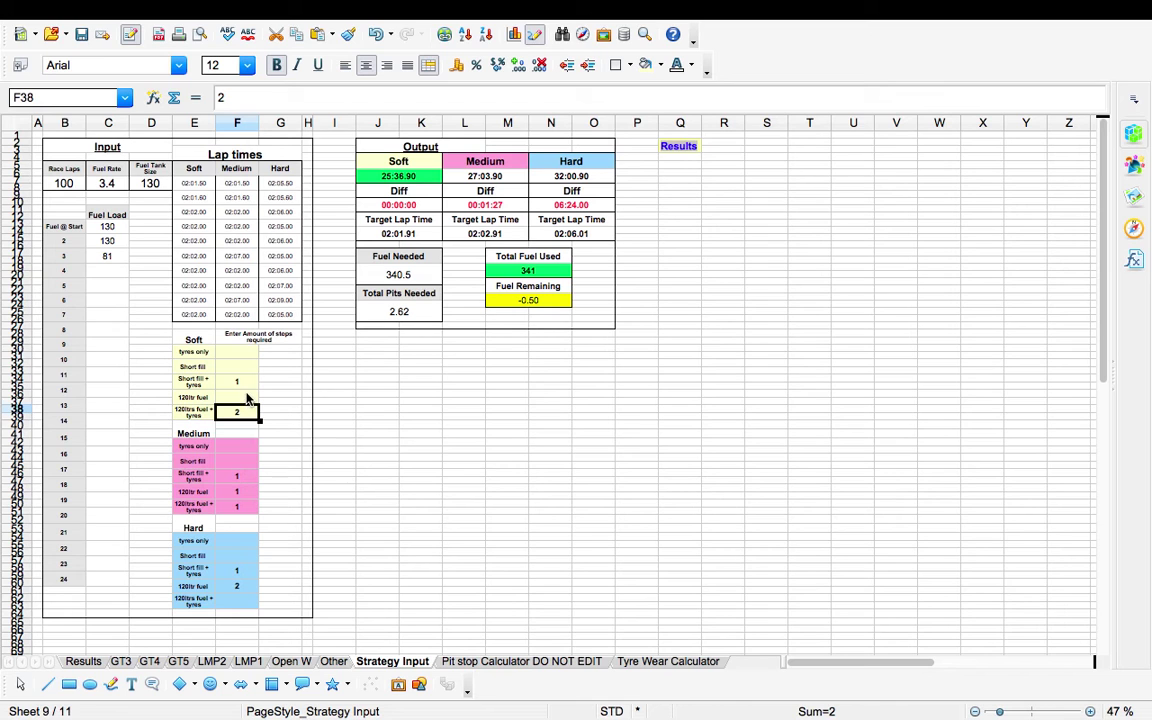
click(240, 382)
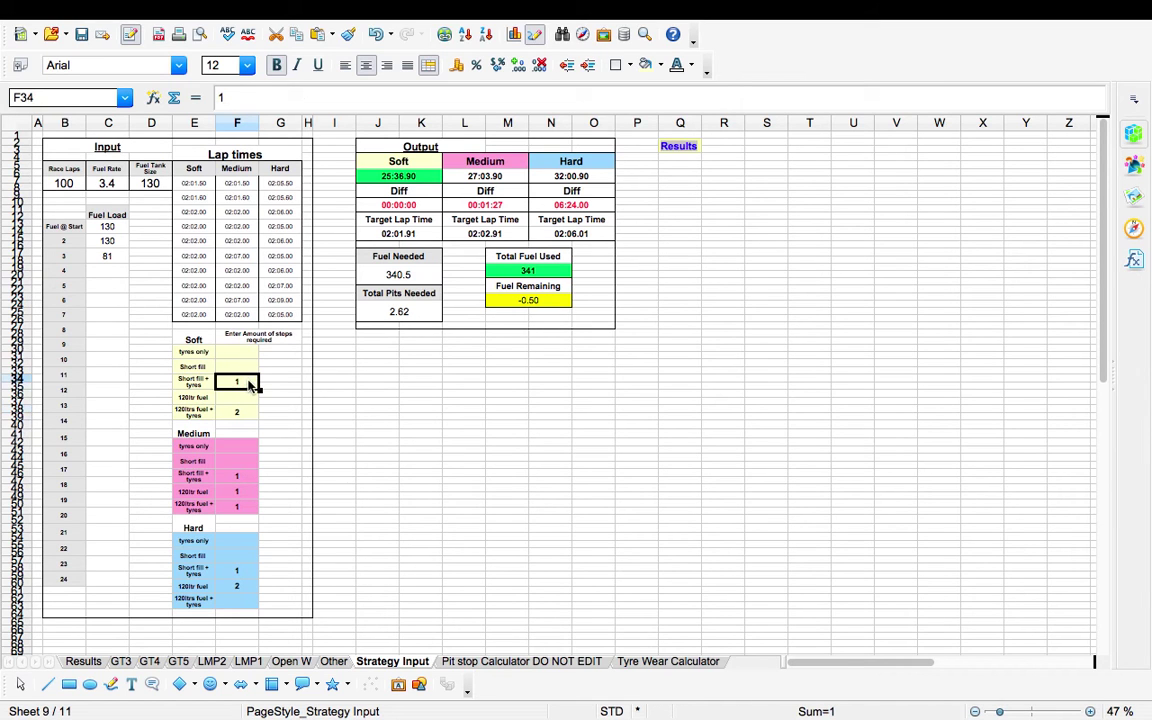
click(116, 260)
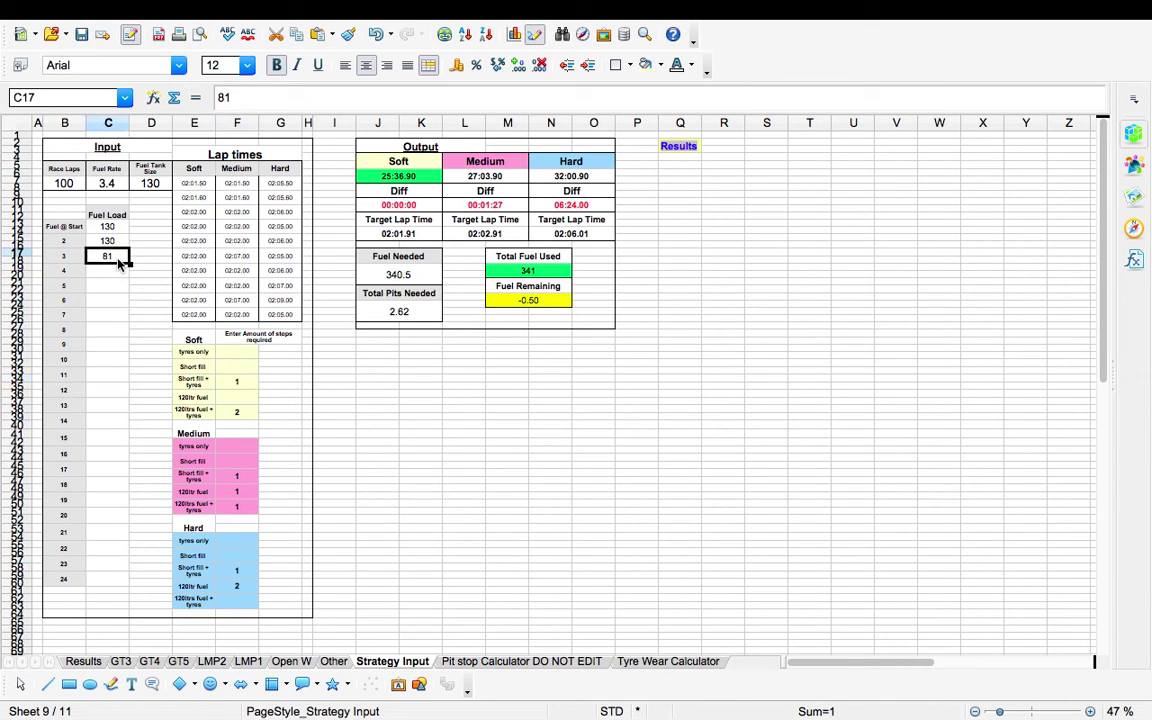
click(237, 383)
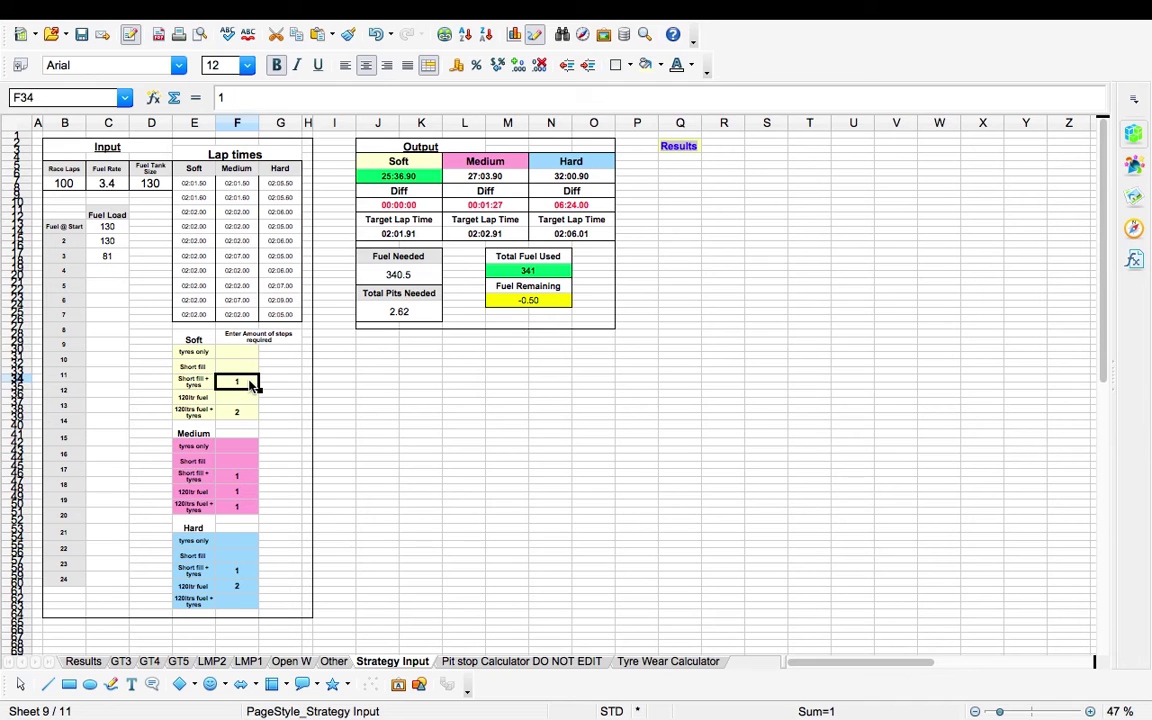
click(237, 447)
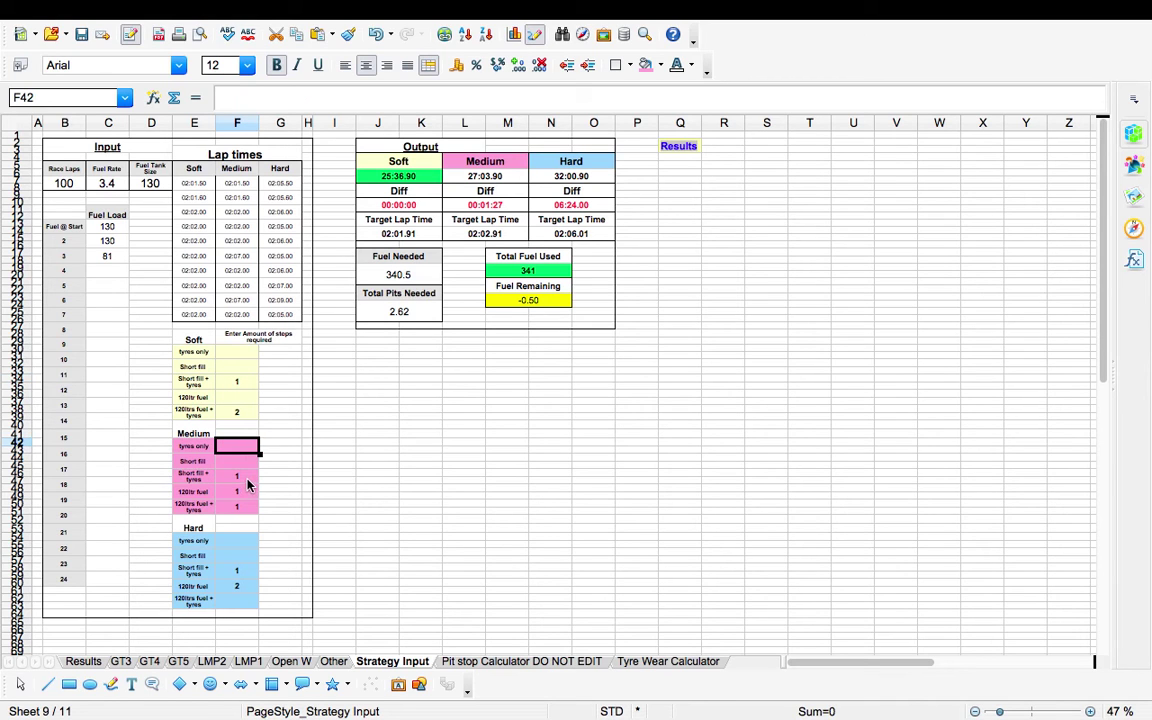
click(249, 497)
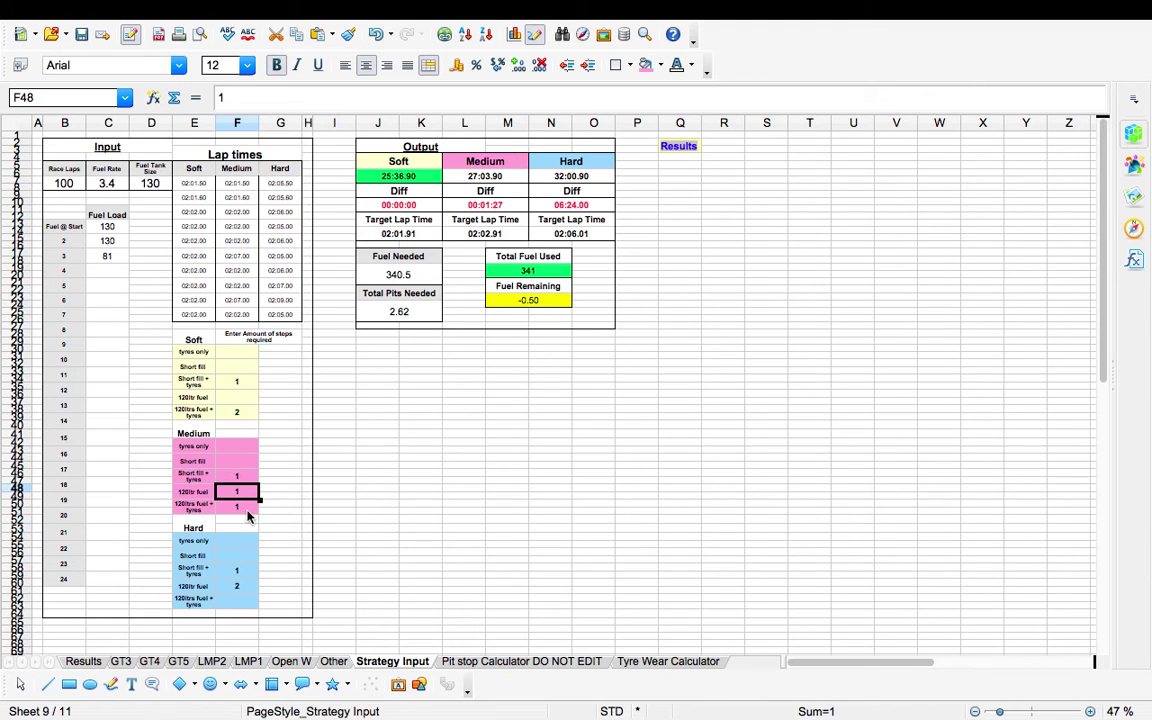
click(249, 511)
click(246, 479)
drag(237, 381, 238, 413)
text(2)
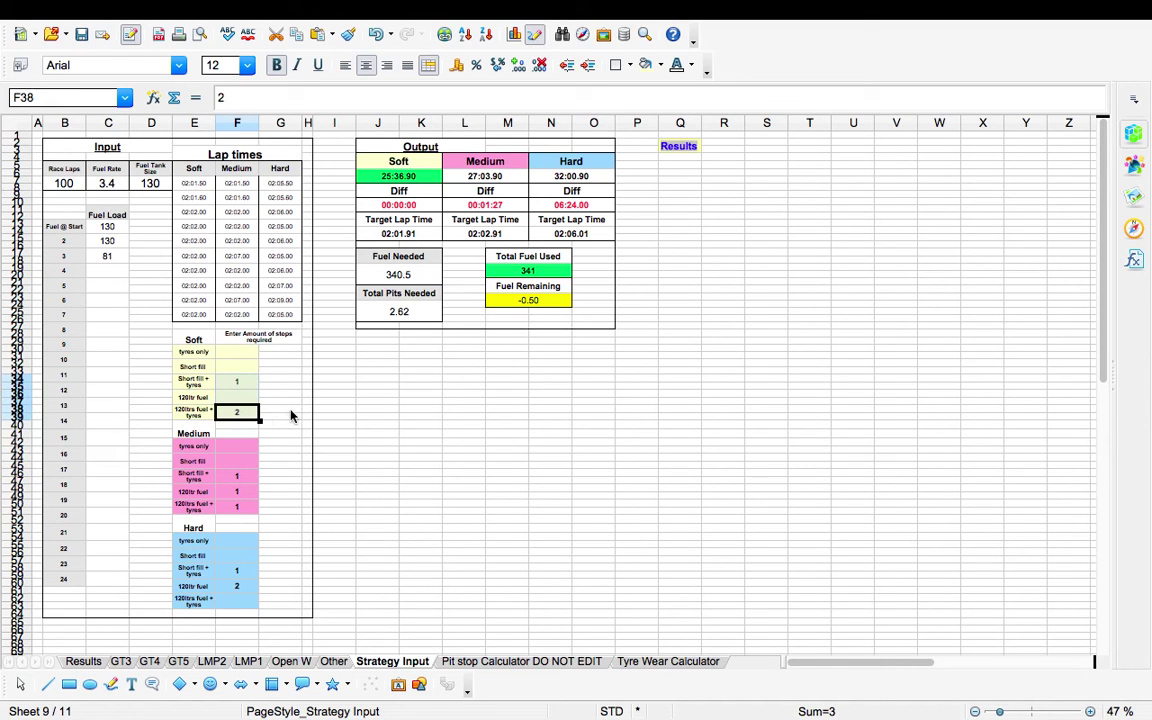
click(290, 411)
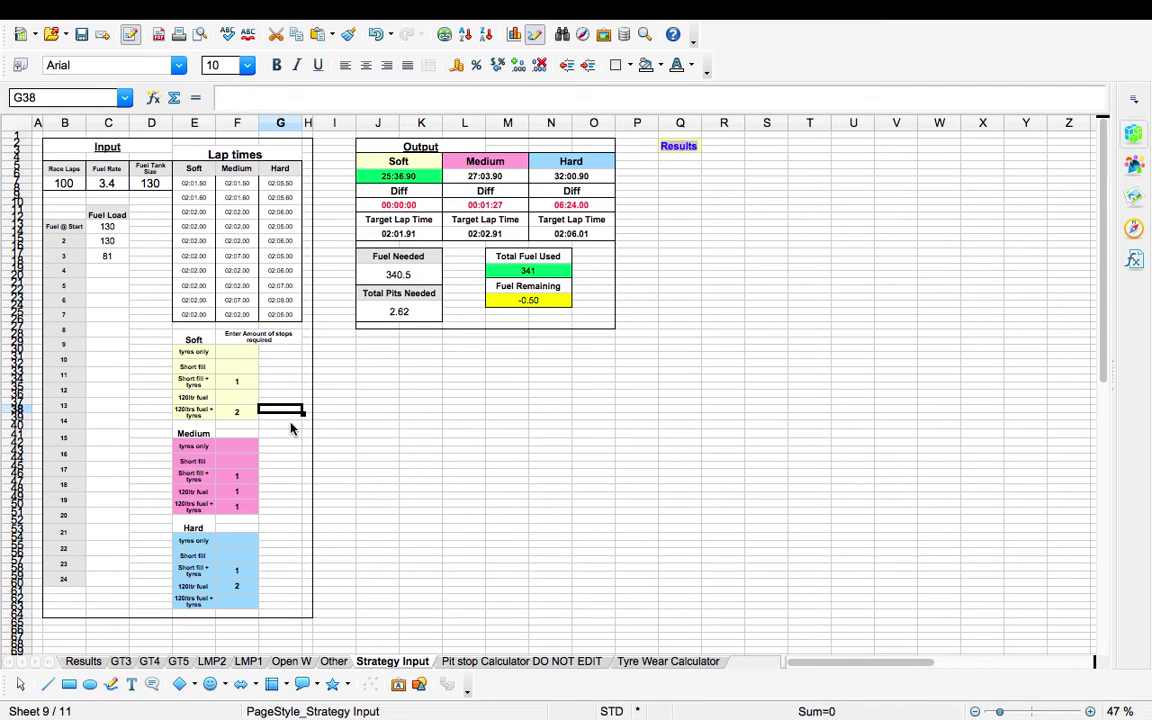
Check the Hard pit stop counts and compare the Soft, Medium and Hard race time results in the Output section
click(243, 572)
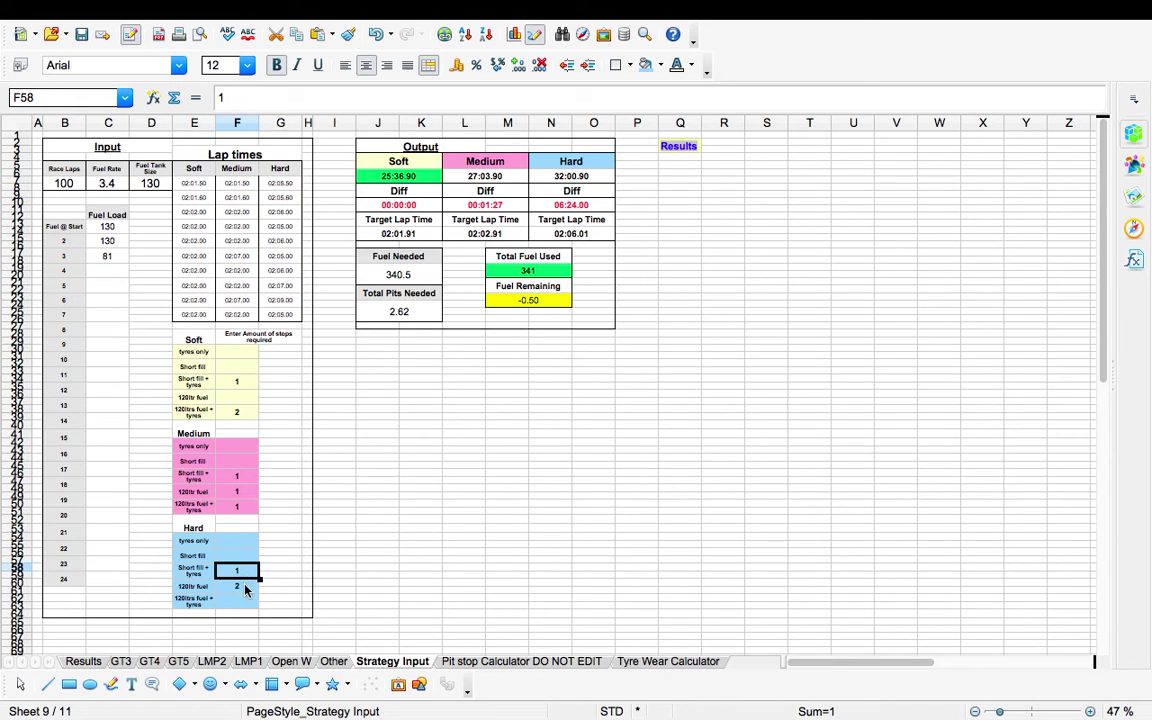
click(246, 590)
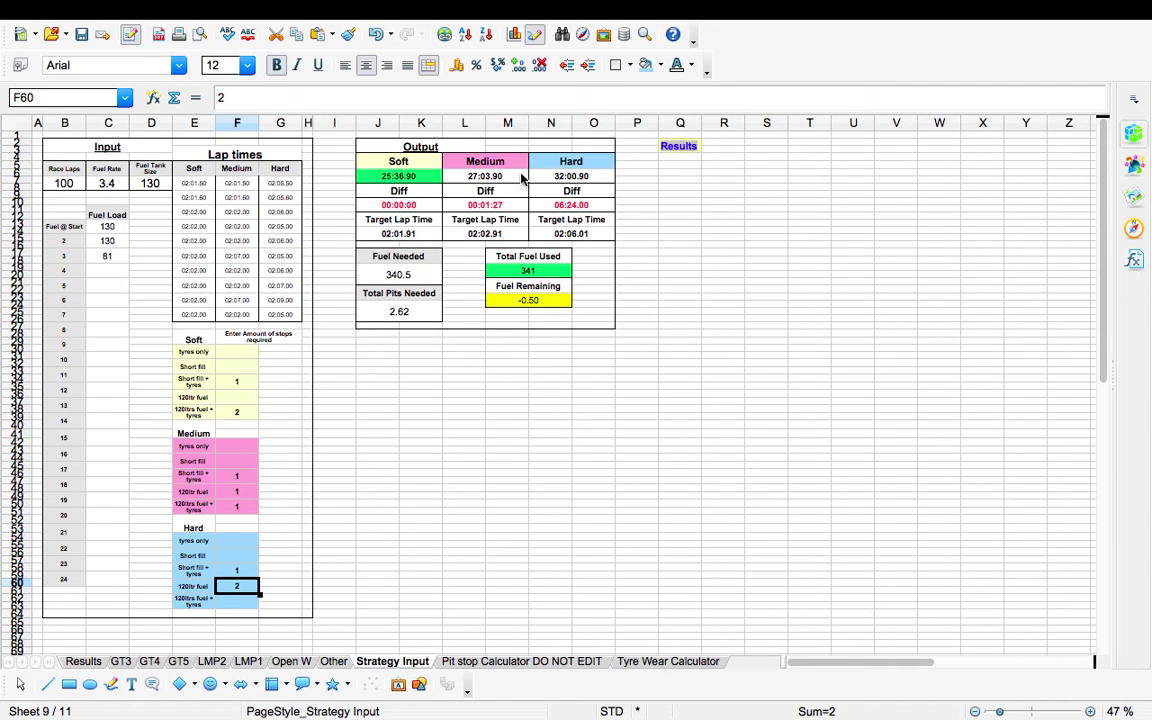
click(398, 176)
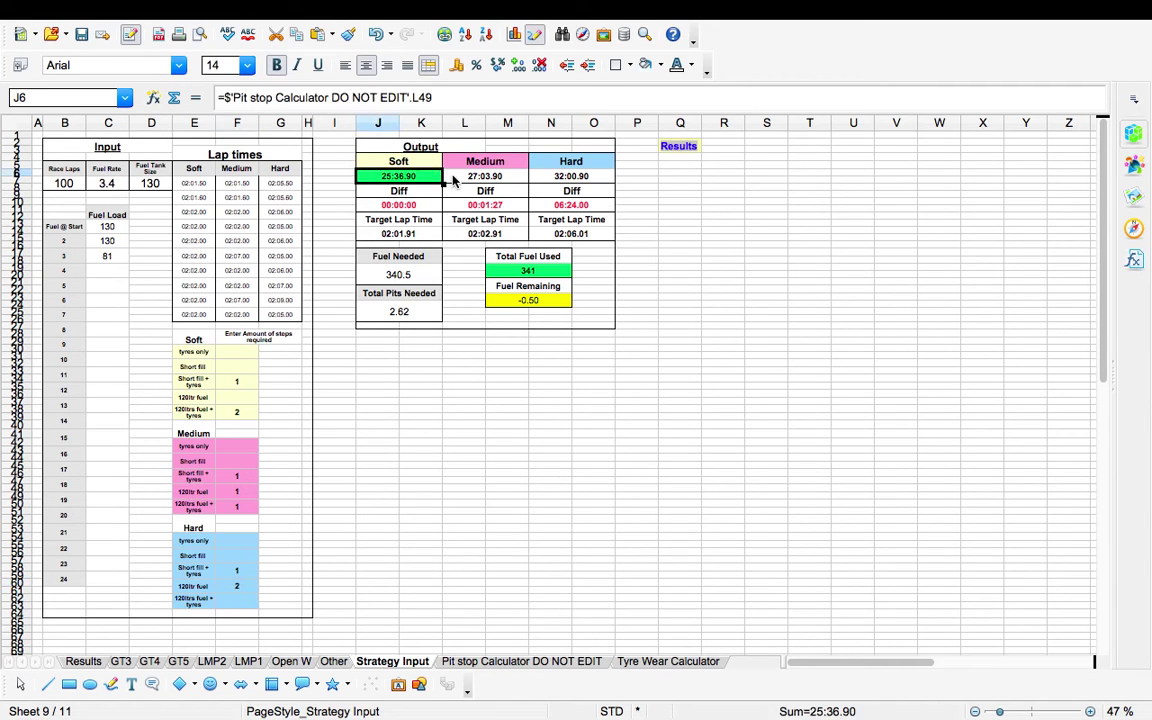
key(Right)
key(Right)
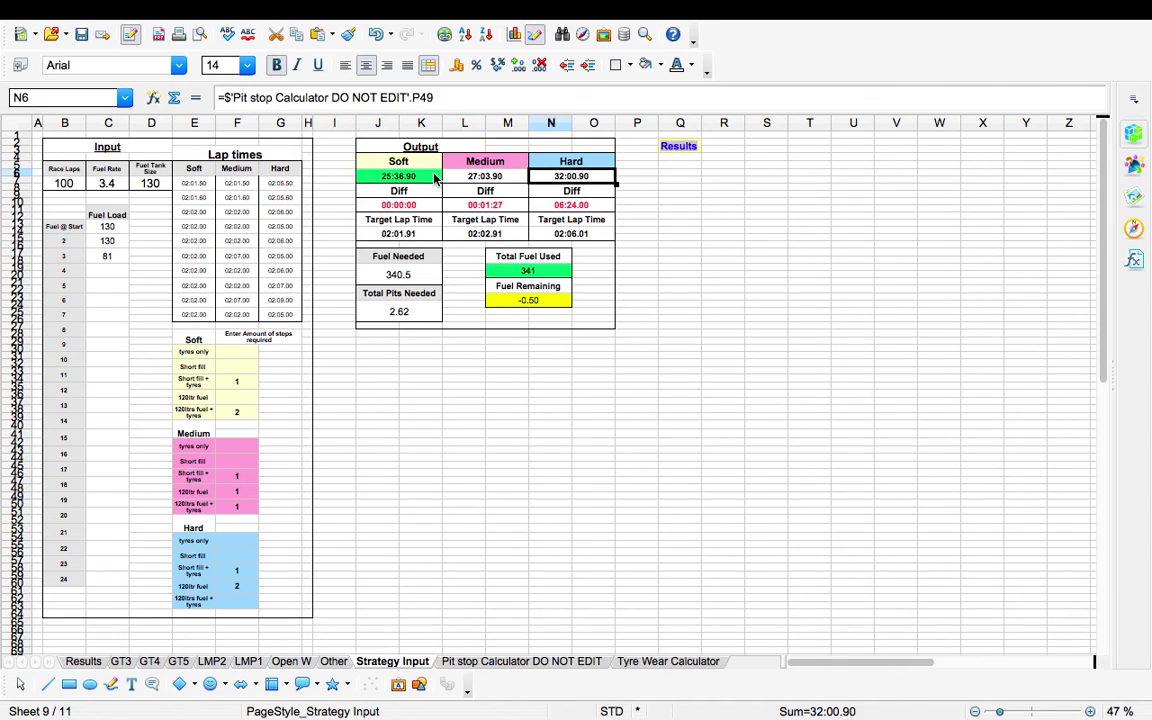
click(435, 177)
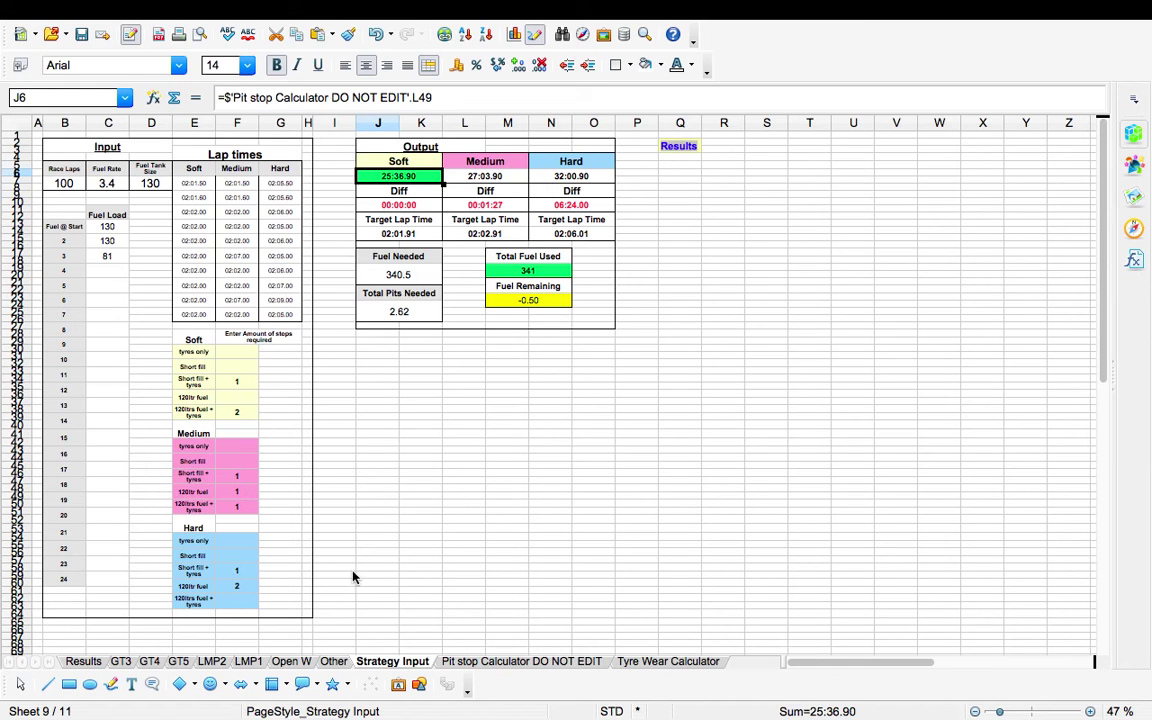
click(546, 178)
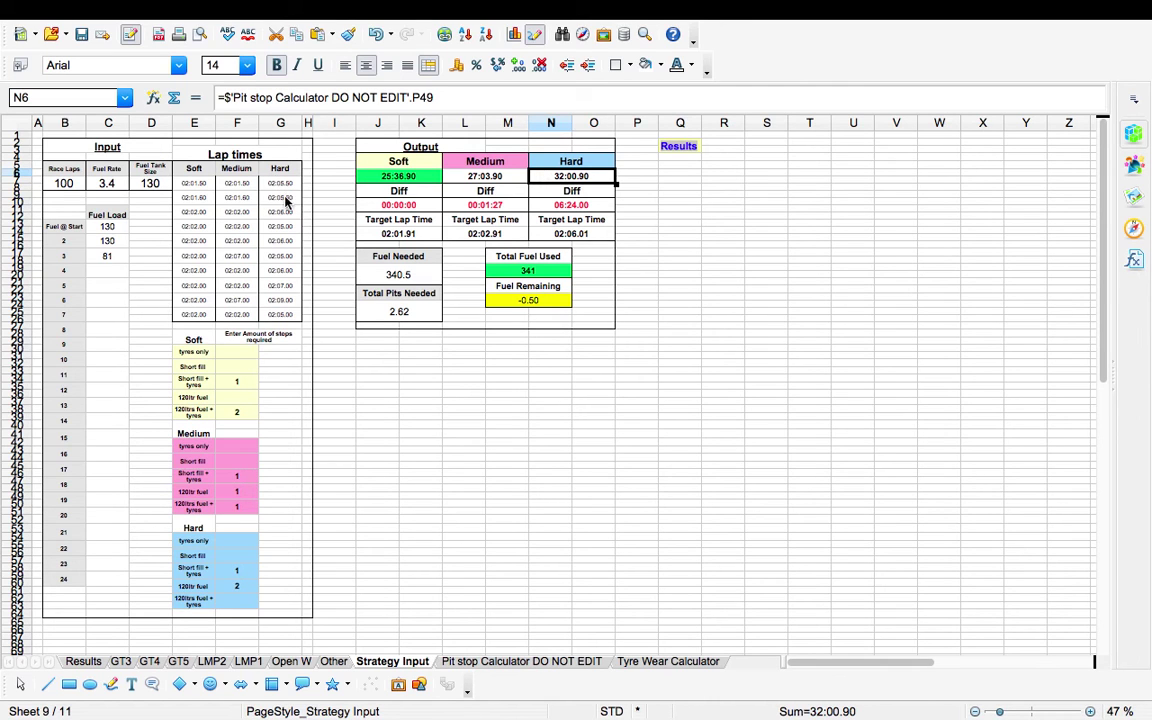
Compare the target lap times of the three tyre types and the Diff values for Medium and Hard
click(604, 238)
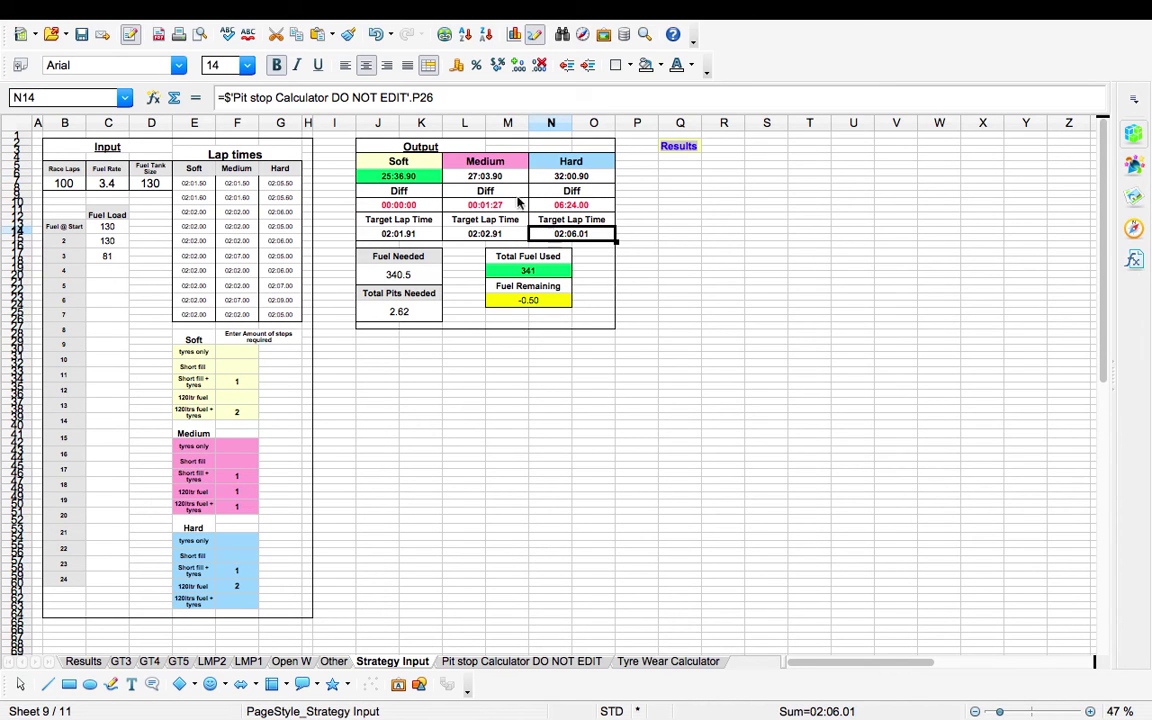
click(503, 236)
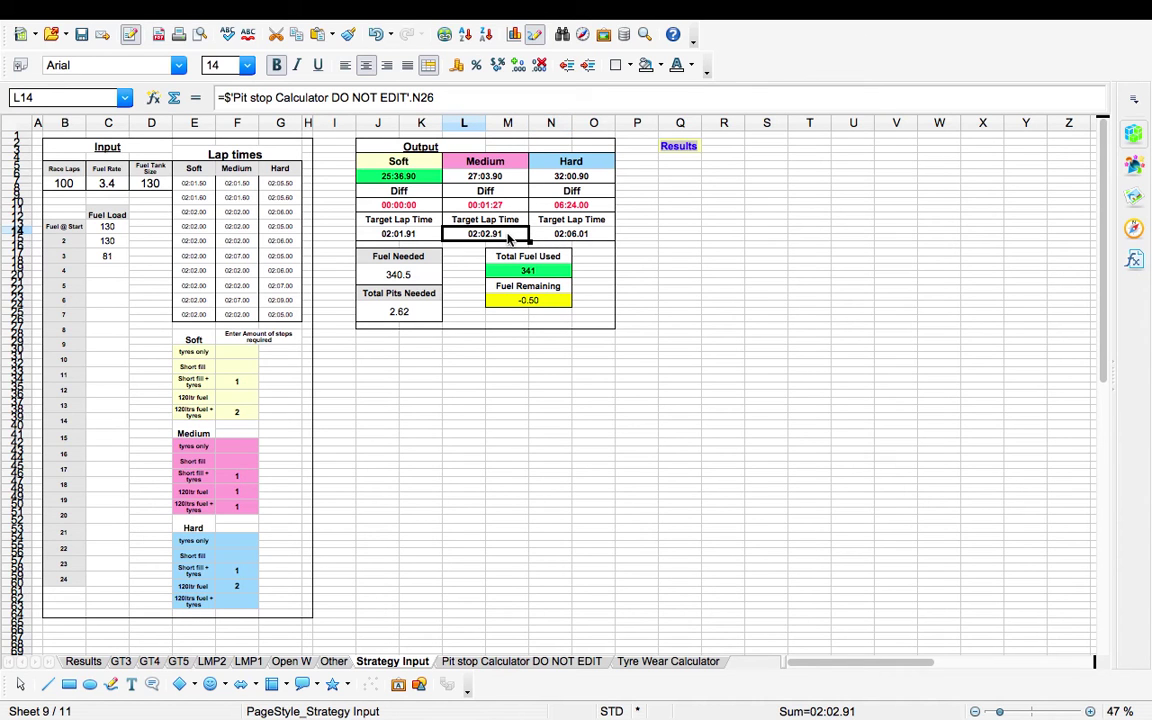
click(420, 234)
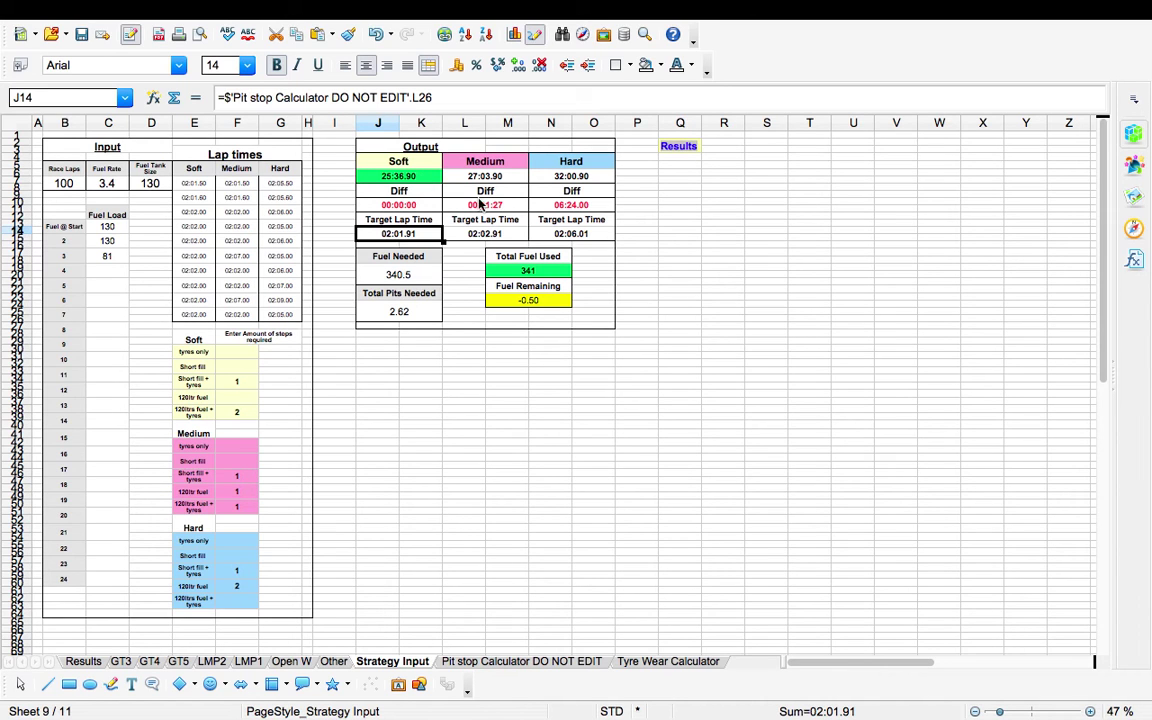
drag(485, 205, 551, 207)
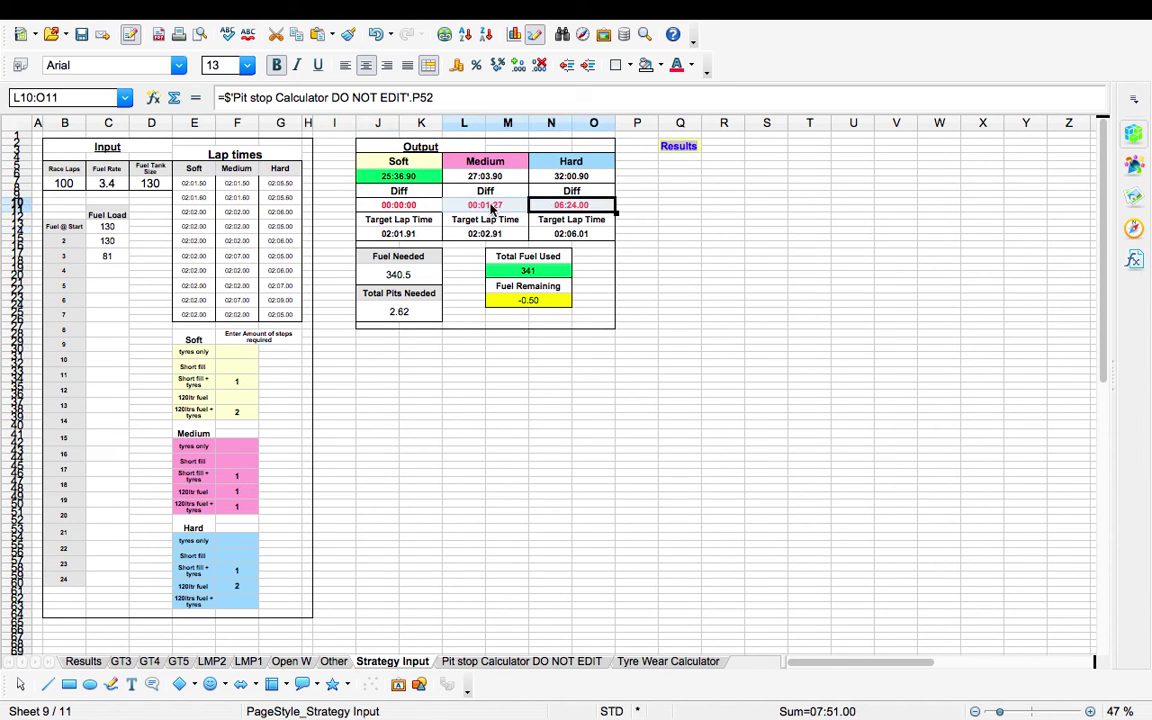
click(461, 247)
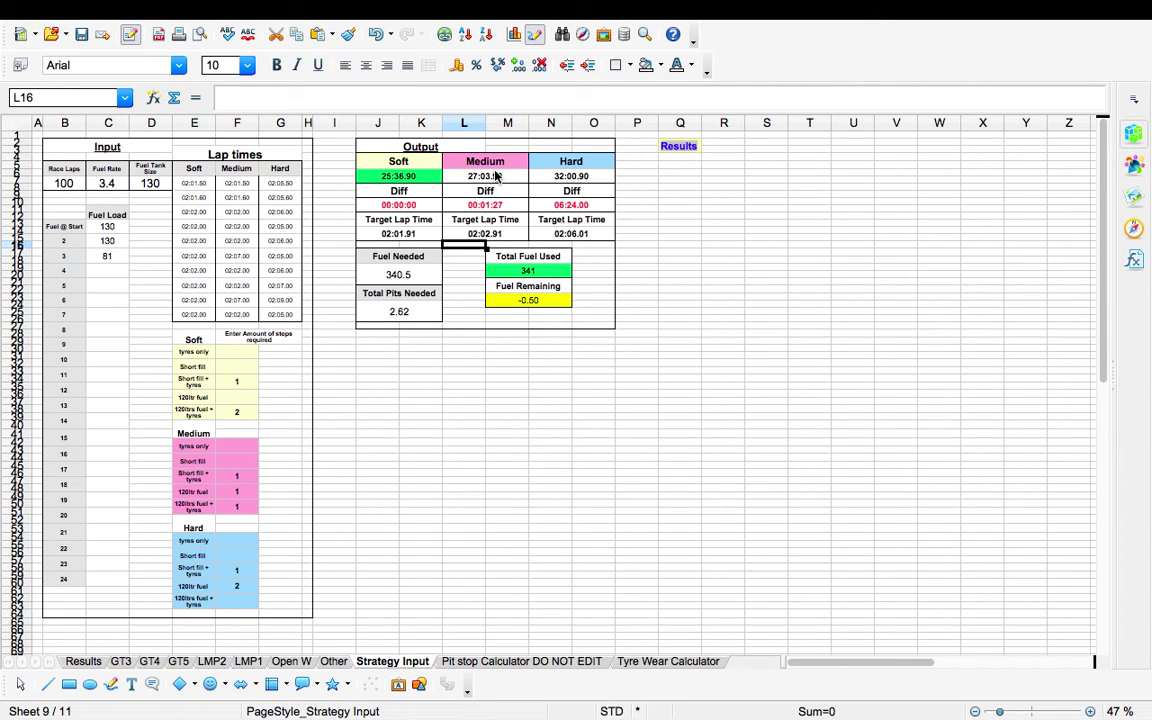
Open the Pit stop Calculator DO NOT EDIT sheet and examine its Soft, Medium and Hard pit stop time tables
click(509, 661)
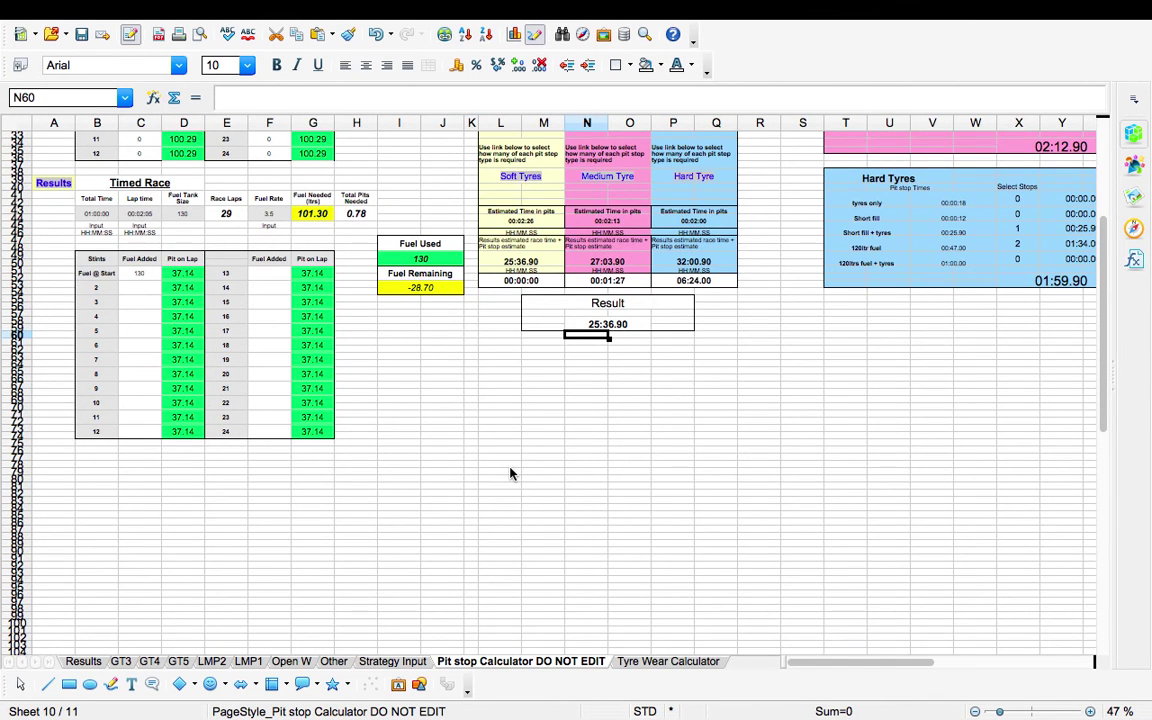
scroll(509, 474, up, 7)
scroll(509, 474, right, 8)
scroll(509, 474, left, 5)
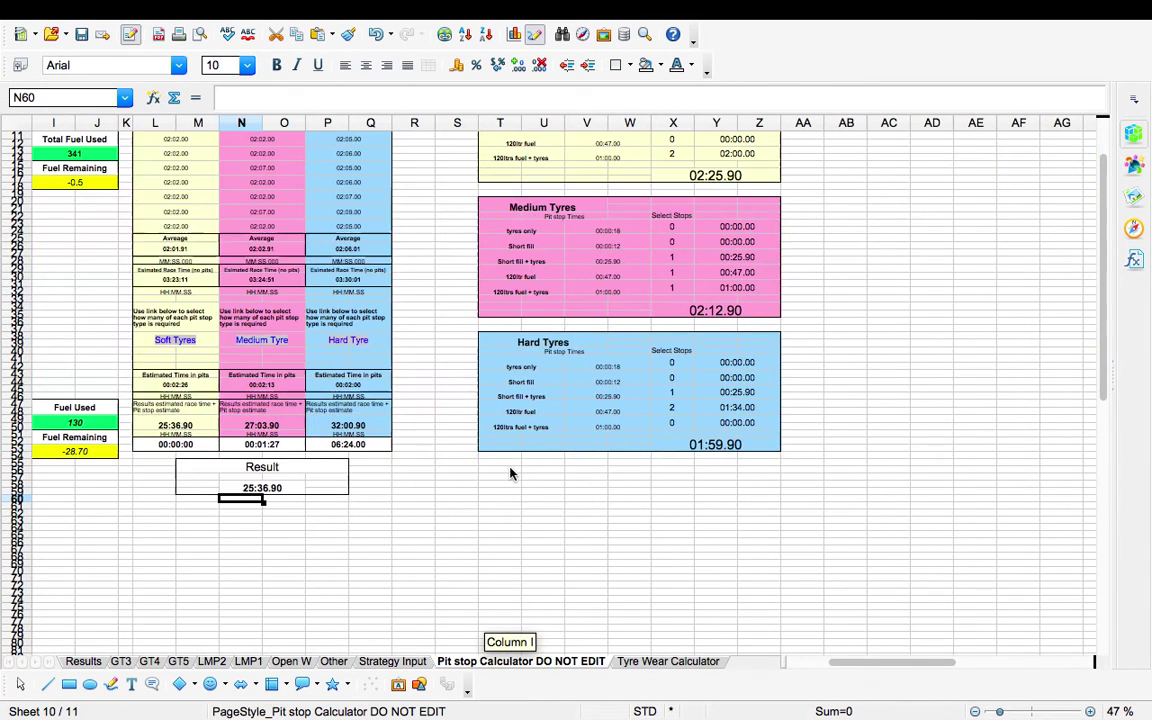
scroll(510, 474, up, 3)
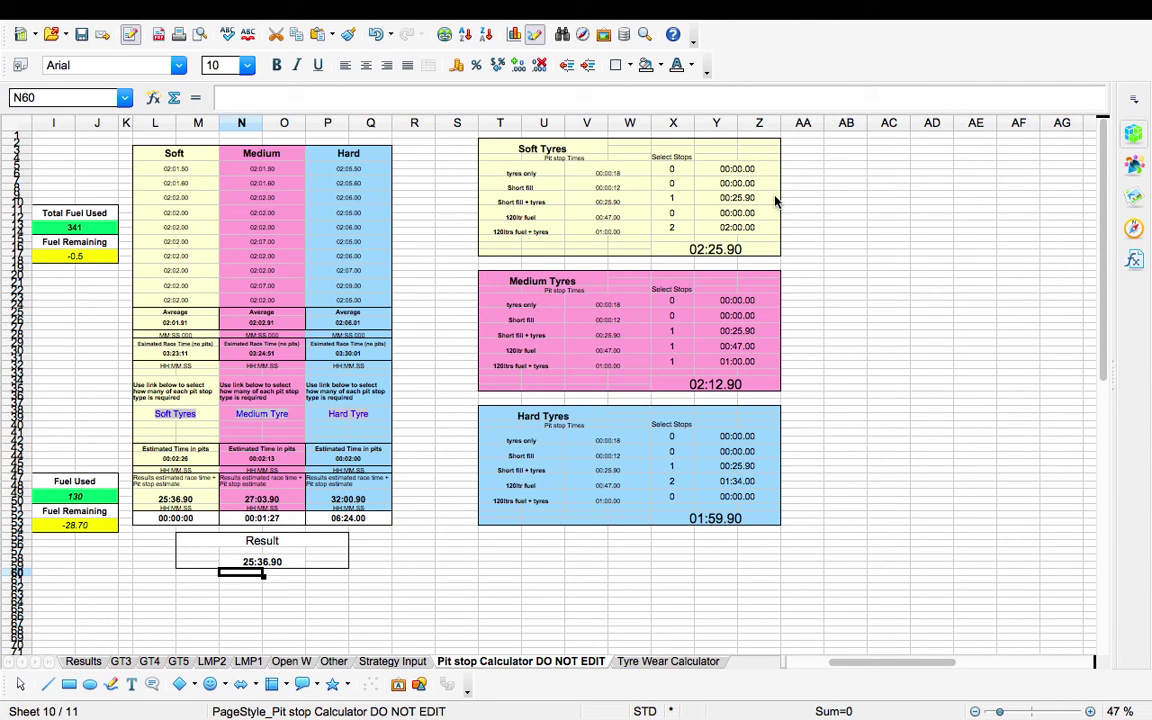
drag(489, 148, 521, 489)
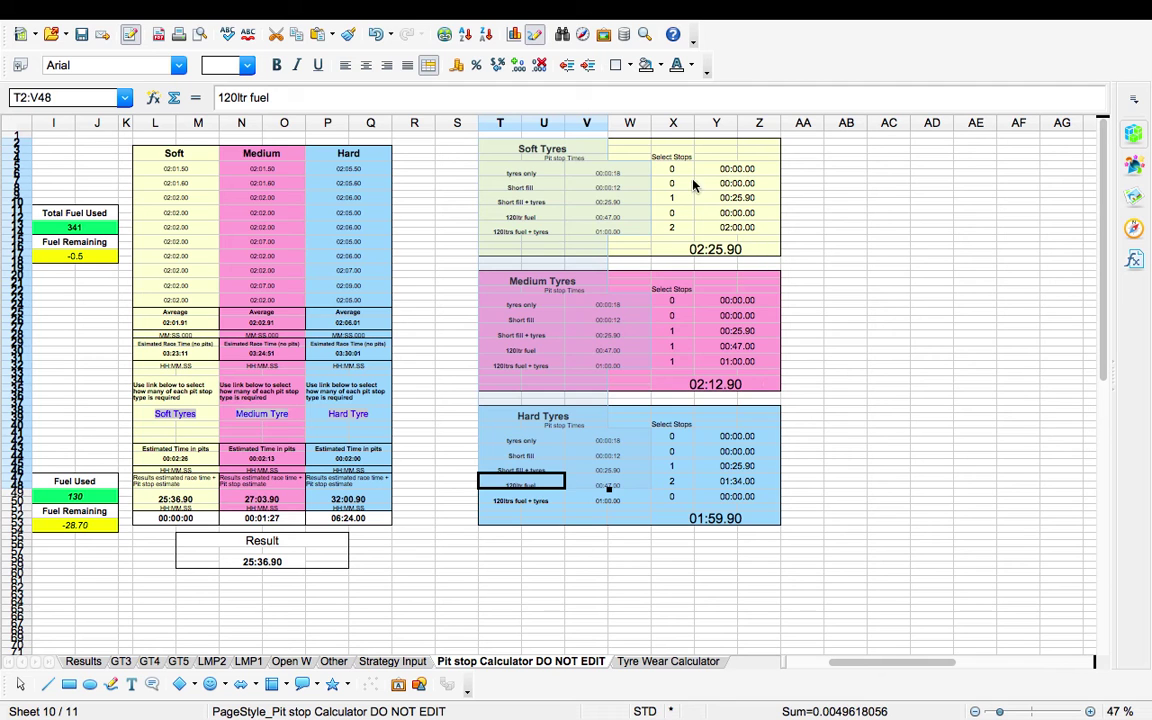
Examine the Soft Tyres pit stop time for each stop type, from tyres only through 120ltrs fuel + tyres
click(648, 170)
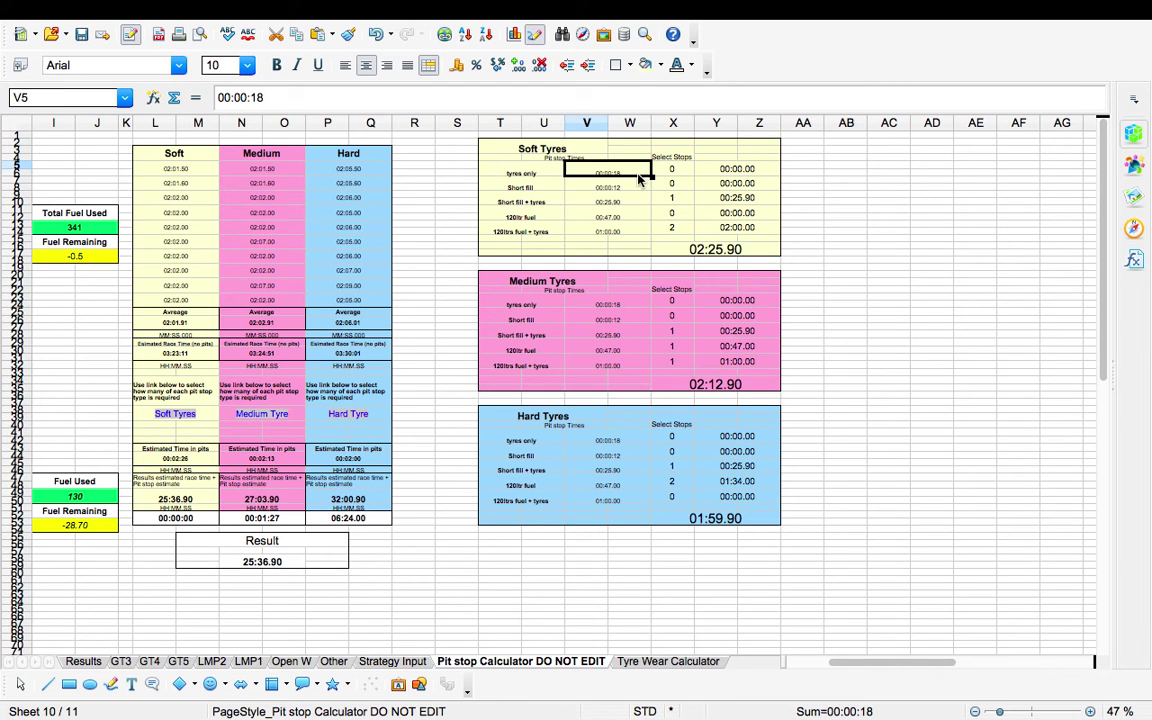
key(Down)
key(Down)
key(Down)
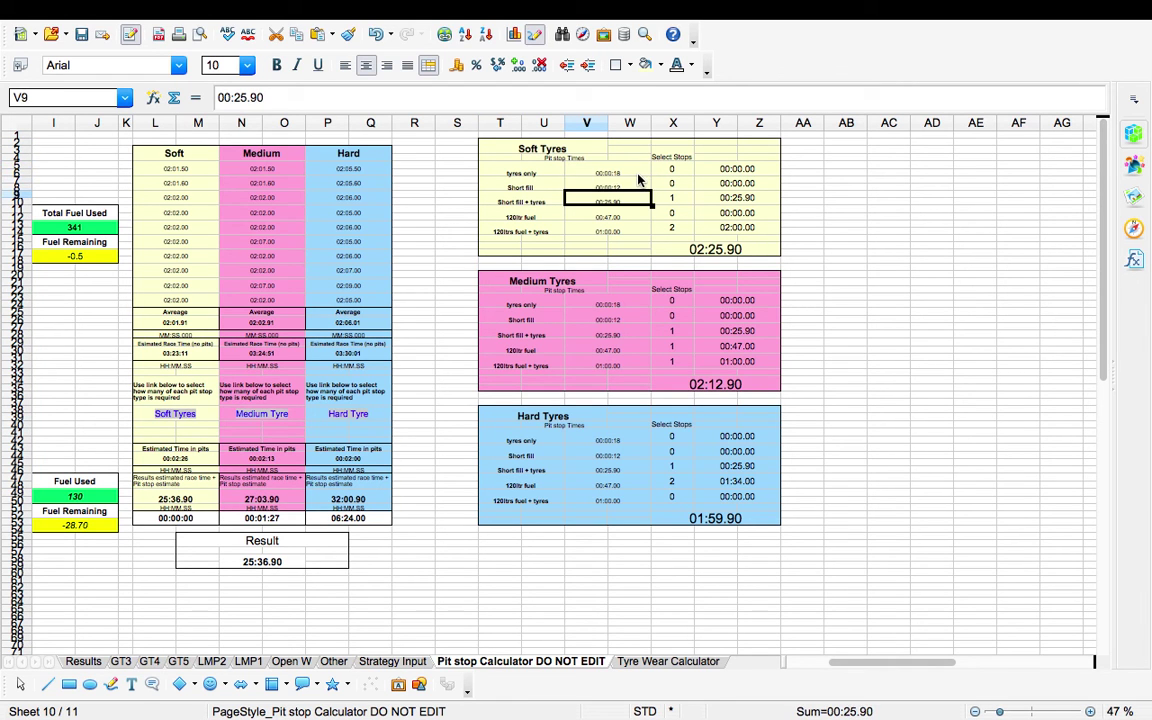
key(Down)
key(Down)
key(Up)
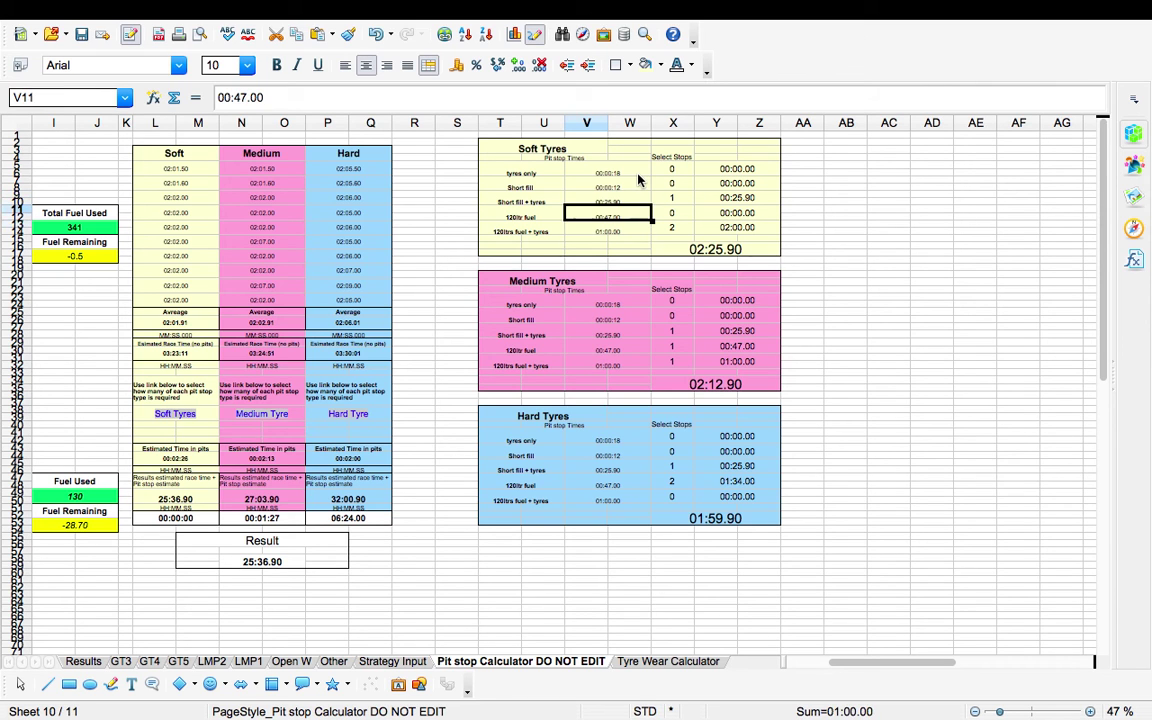
key(Up)
key(Up)
key(Up)
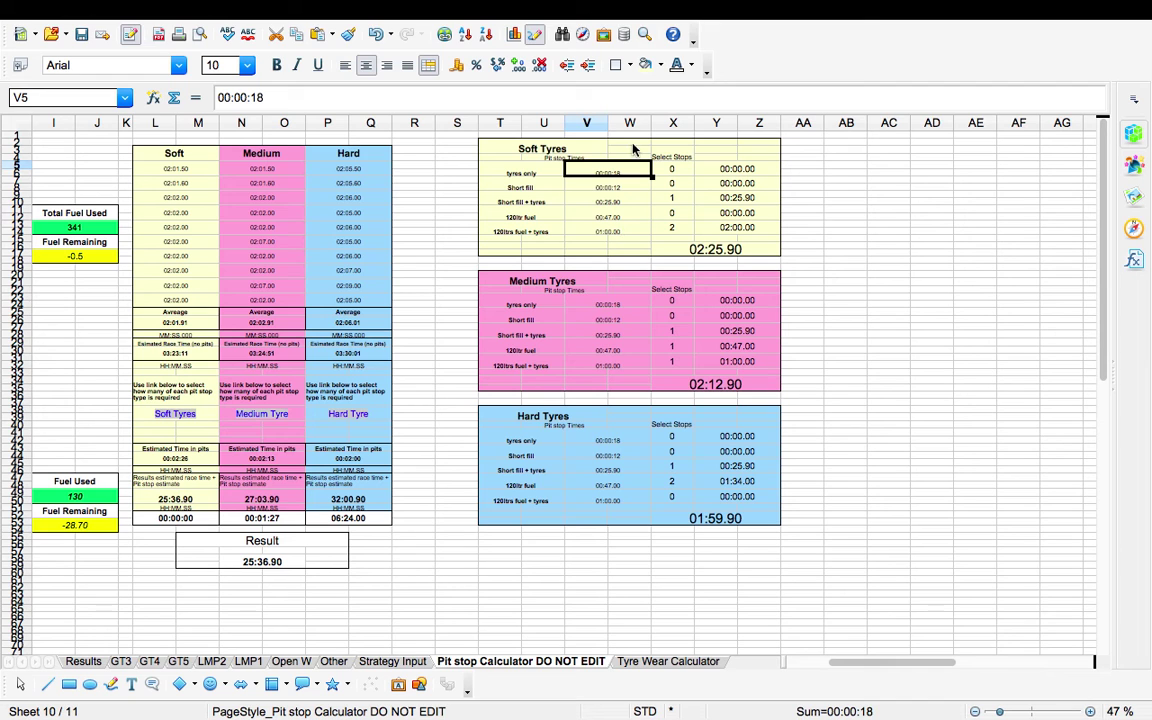
click(636, 188)
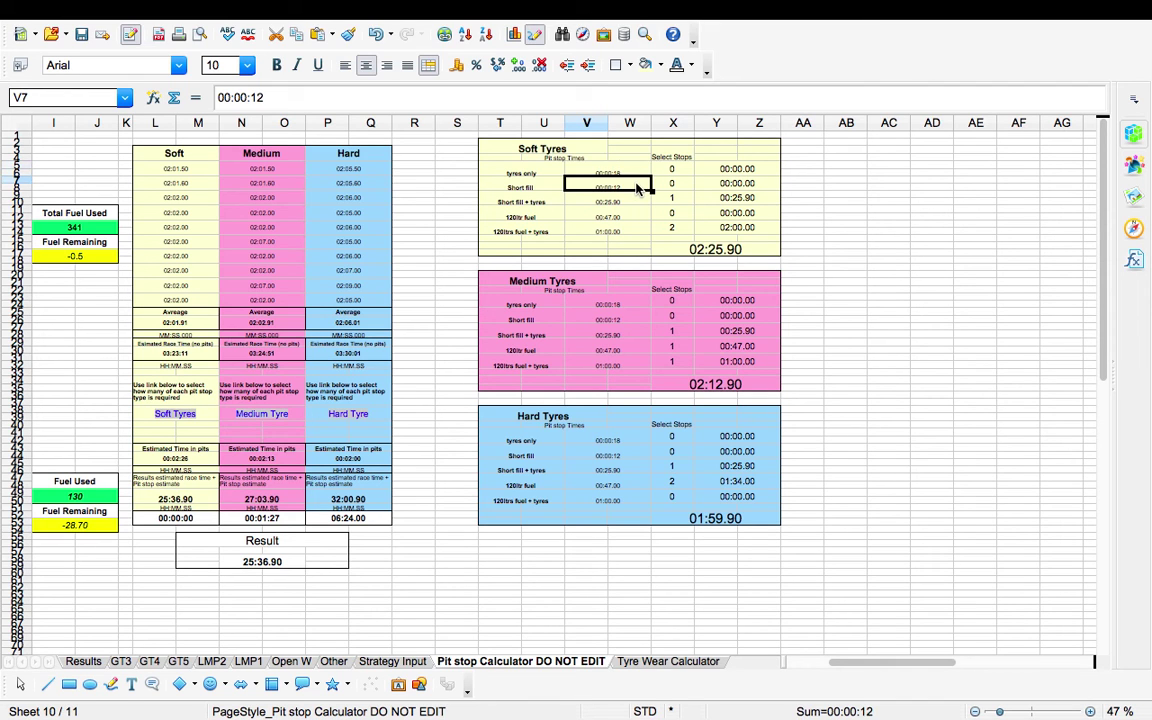
click(636, 202)
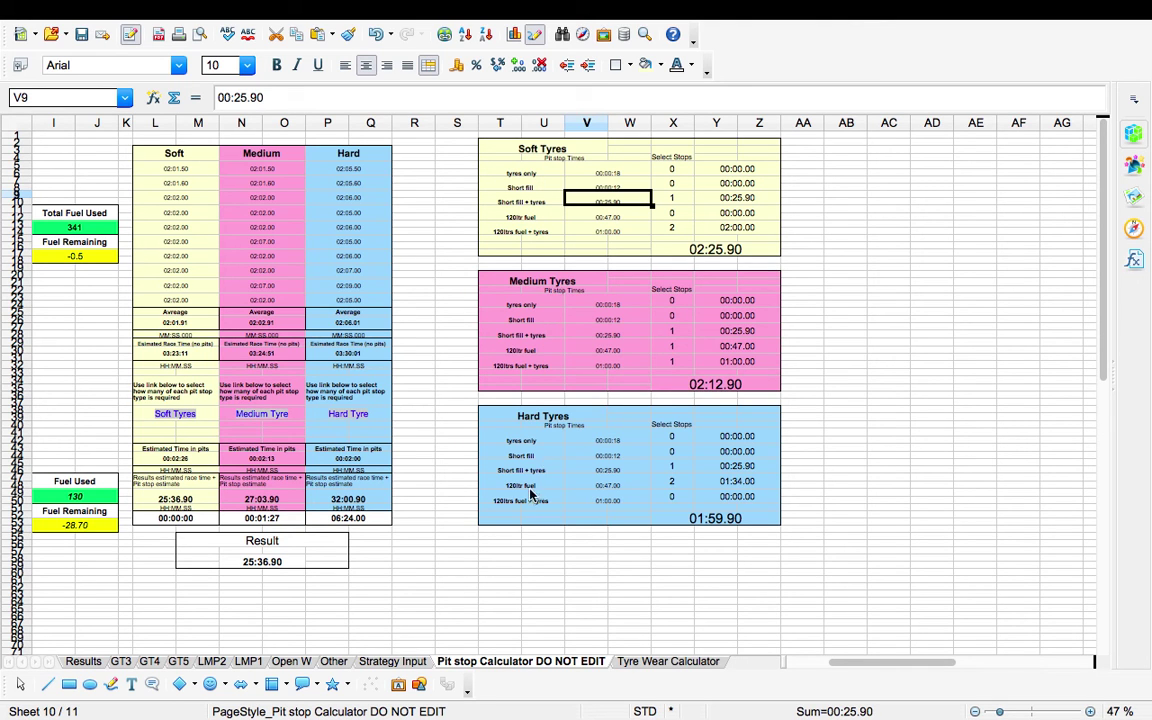
Examine the Lap Race stint table and the Pit on Lap formulas for the first three stints
scroll(405, 533, left, 4)
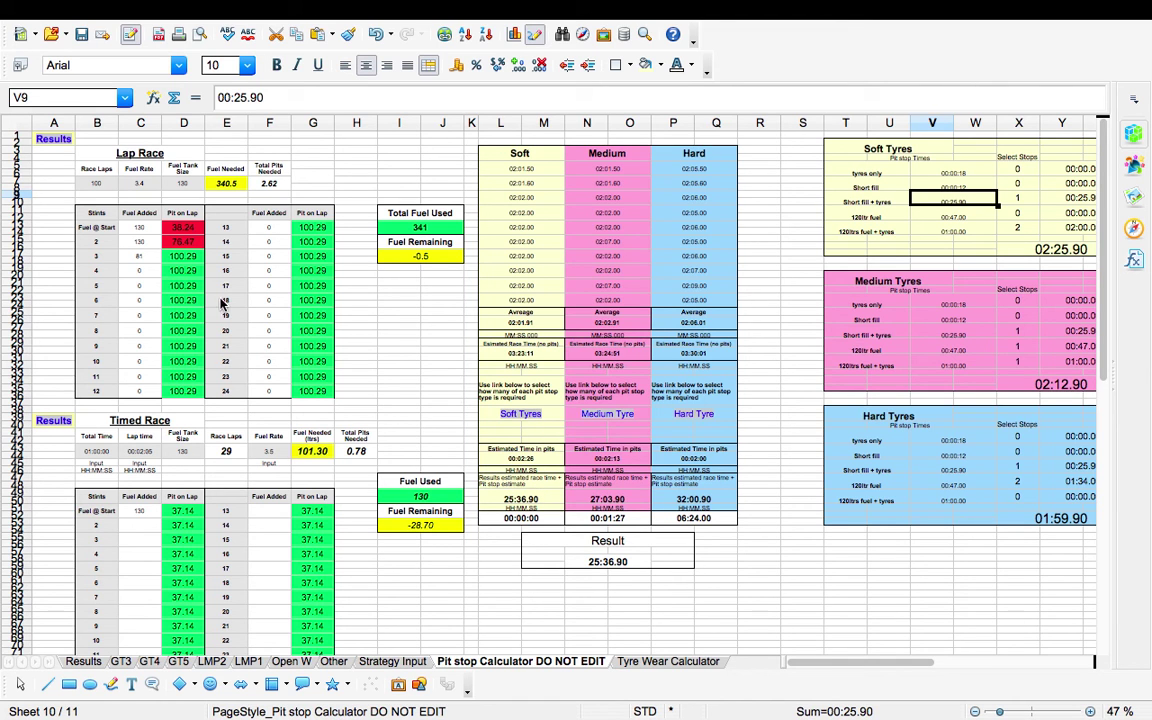
drag(93, 204, 270, 303)
click(45, 313)
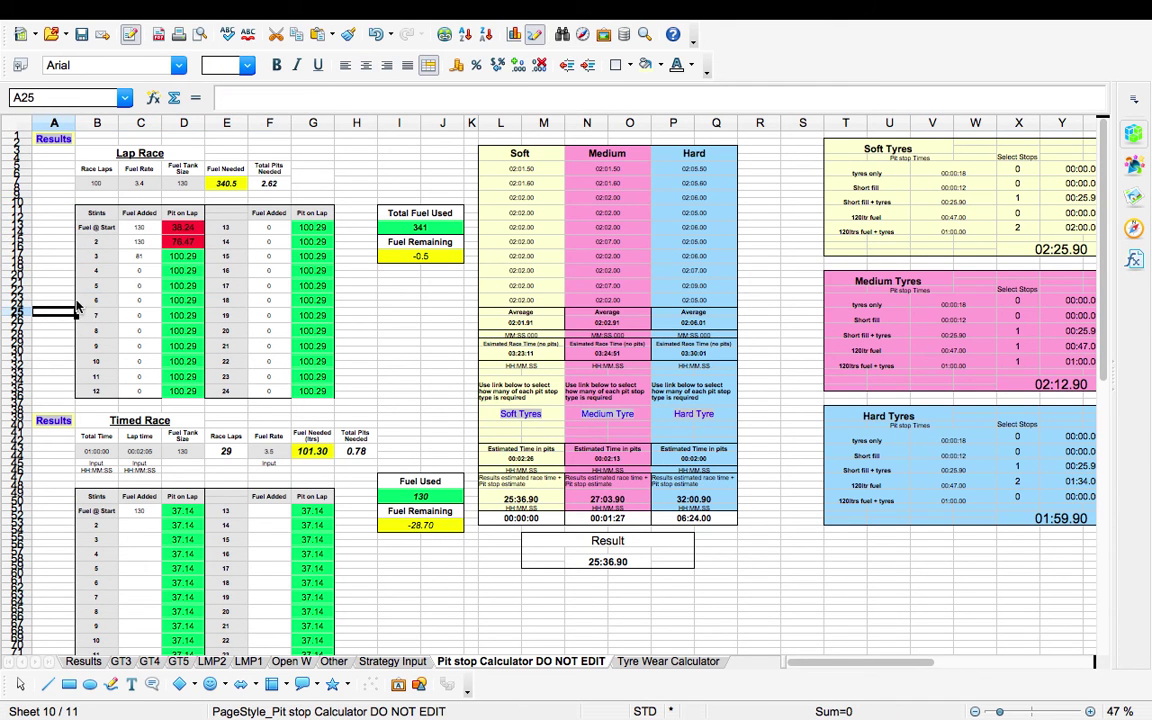
click(196, 232)
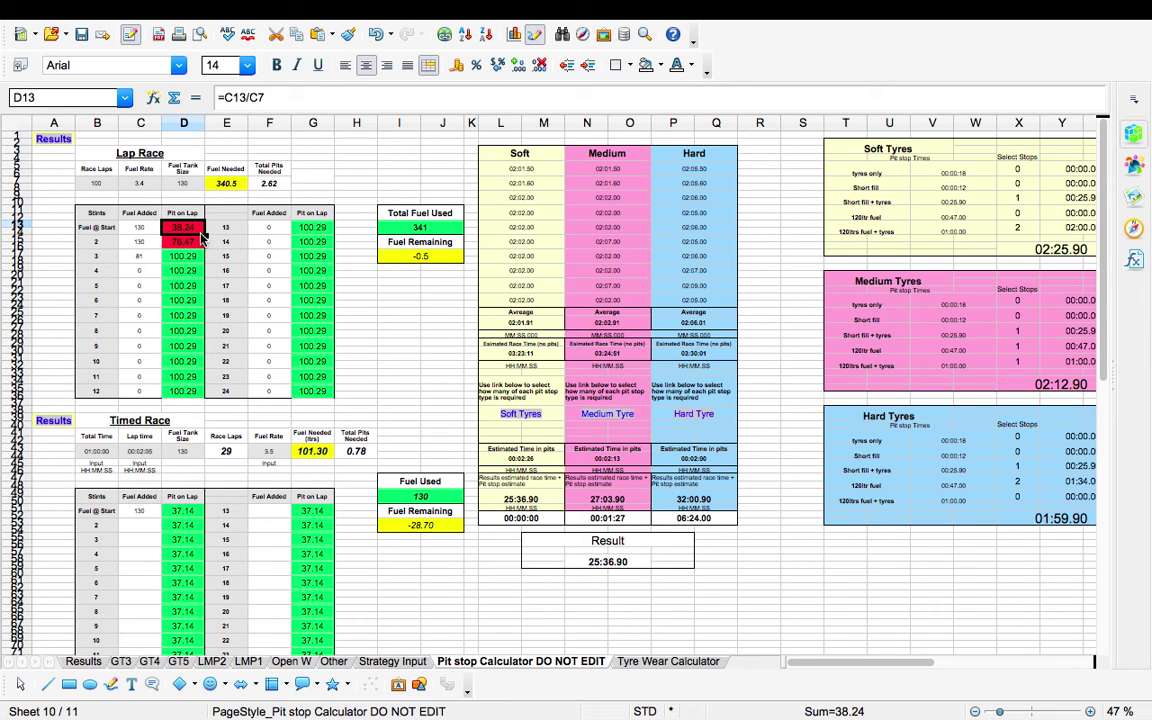
click(199, 242)
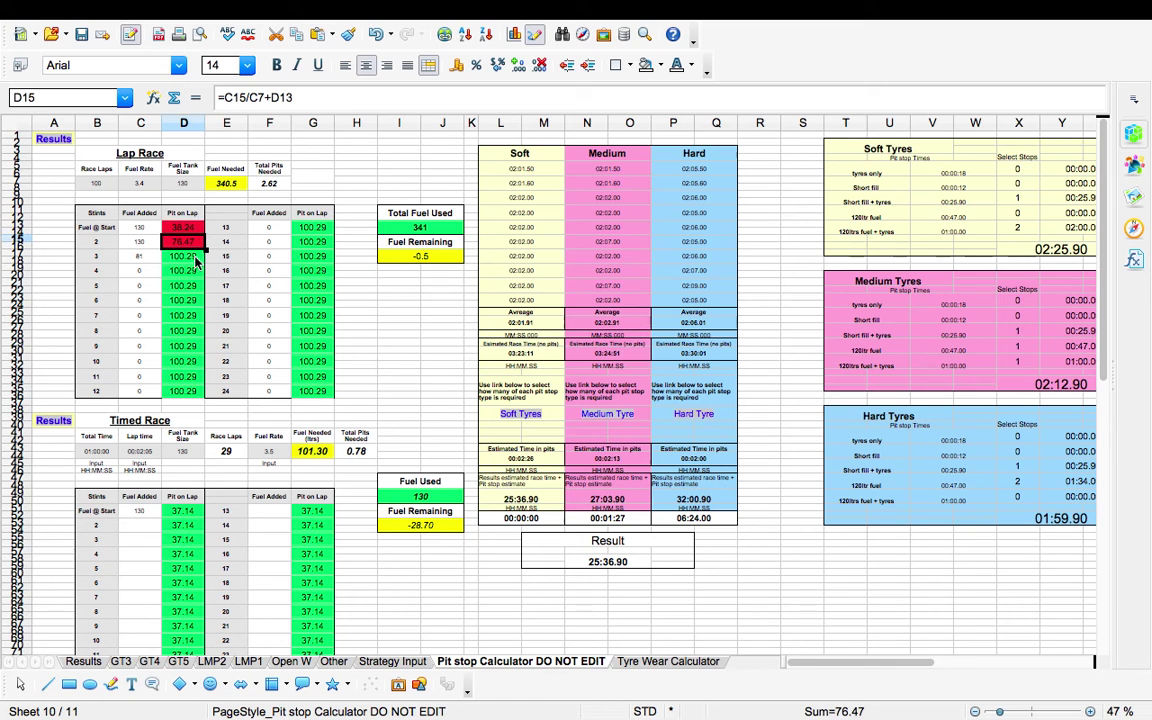
click(196, 257)
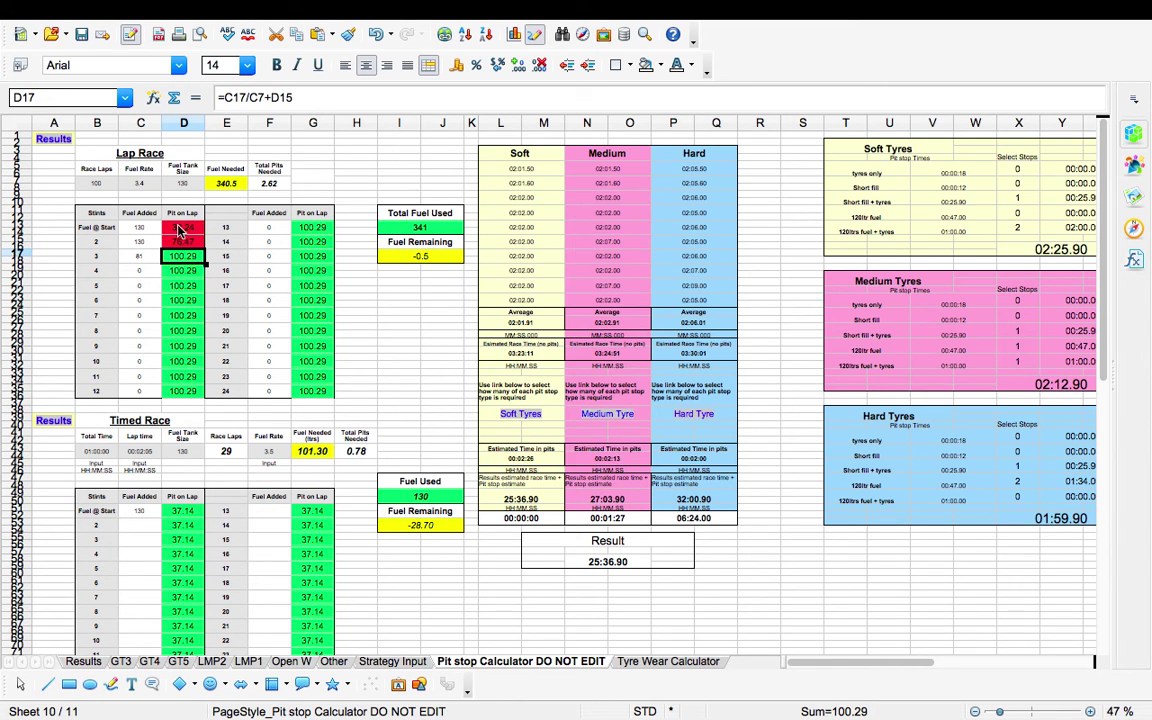
Review the Lap Race summary row from Race Laps through Total Pits Needed
click(96, 185)
drag(96, 185, 288, 187)
click(313, 176)
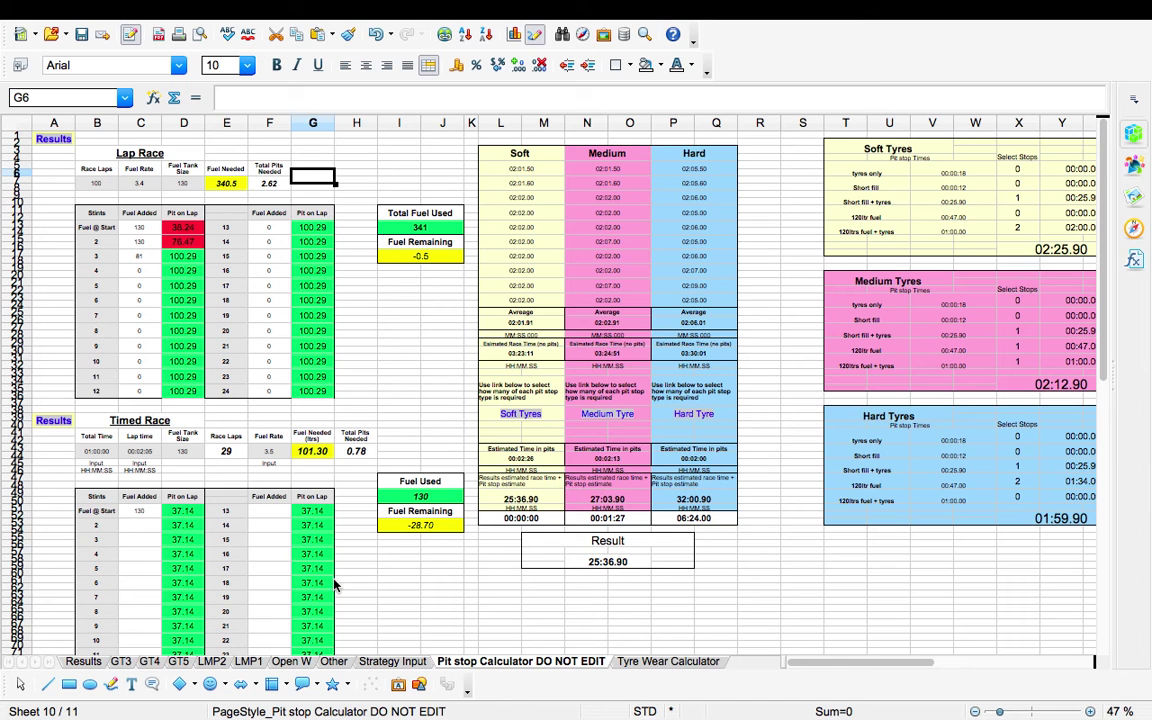
Return to the Strategy Input sheet and look over its input and output sections
click(405, 663)
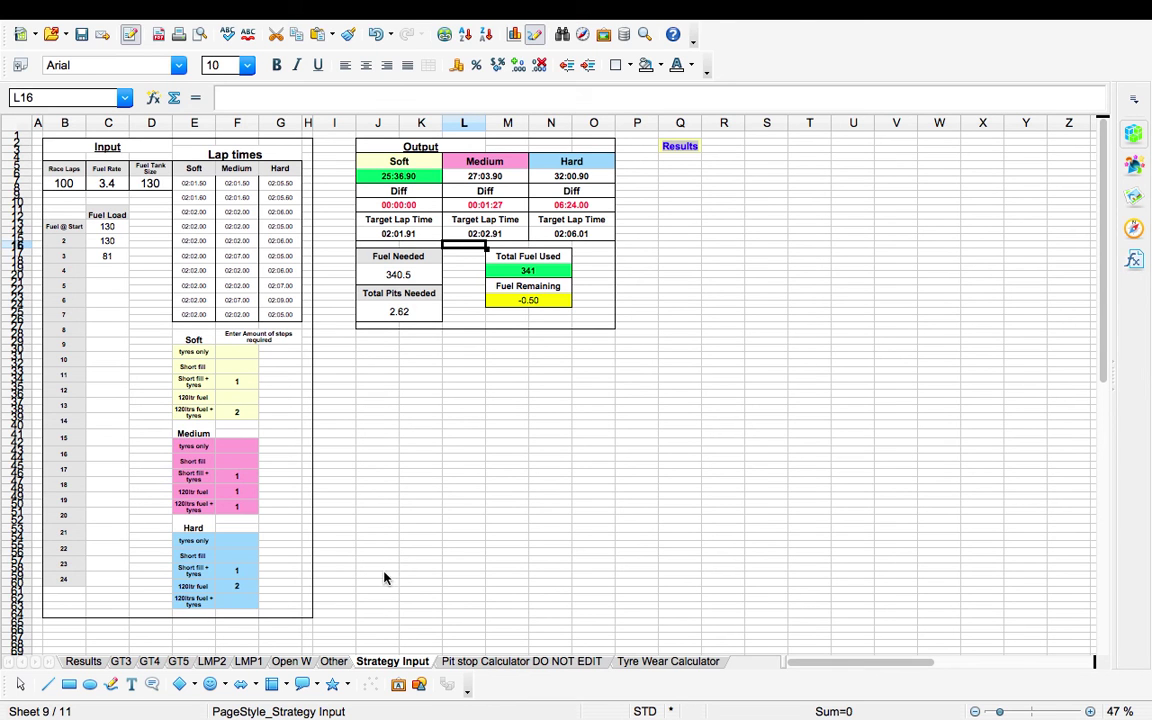
scroll(395, 497, down, 10)
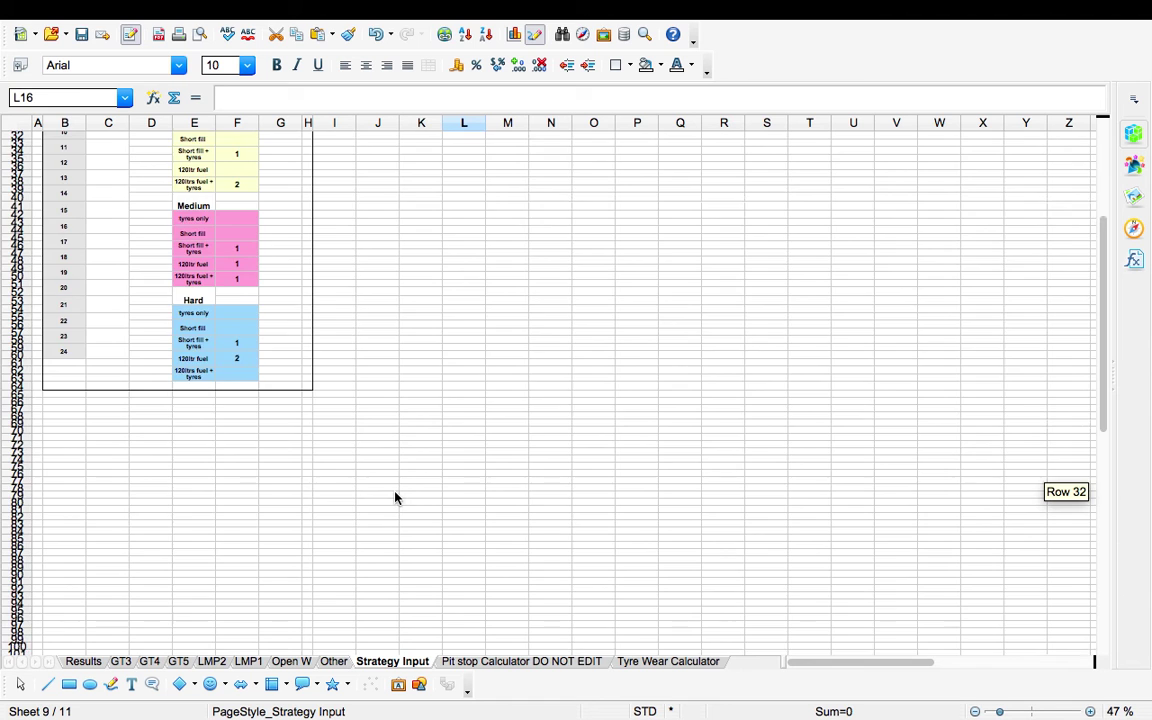
scroll(395, 497, up, 7)
scroll(395, 497, up, 1)
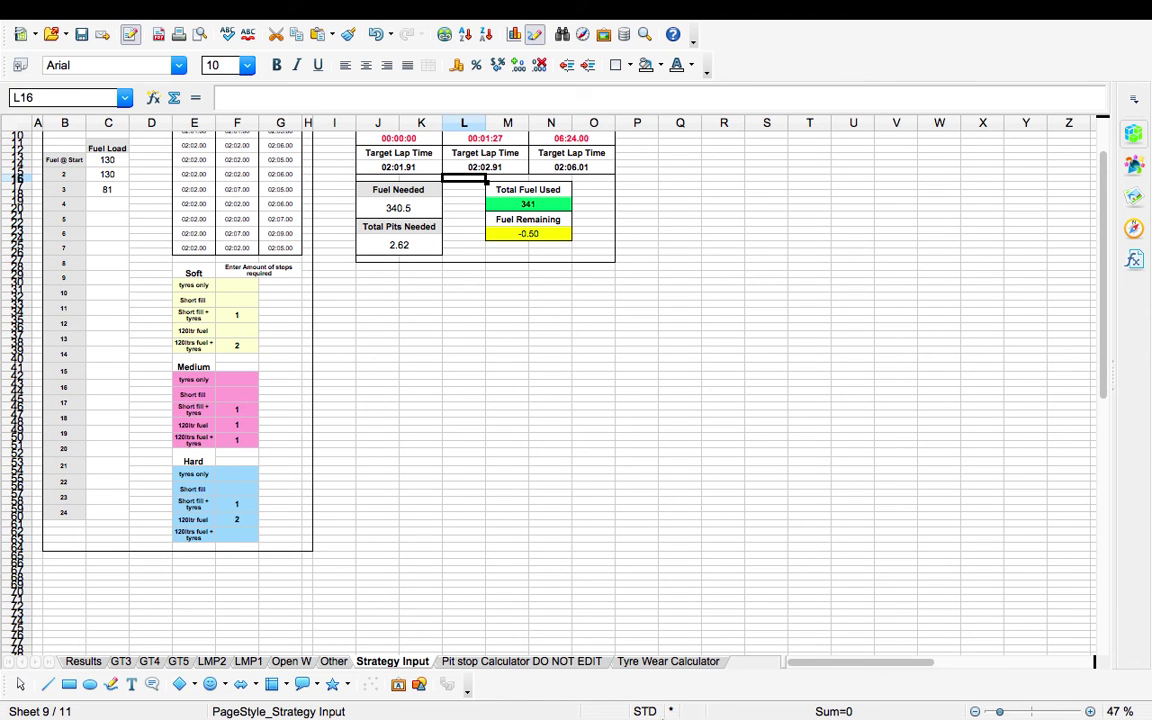
Set the race laps to 30 on the Tyre Wear Calculator sheet and check the Fuel Rate and Tank Size inputs
click(679, 662)
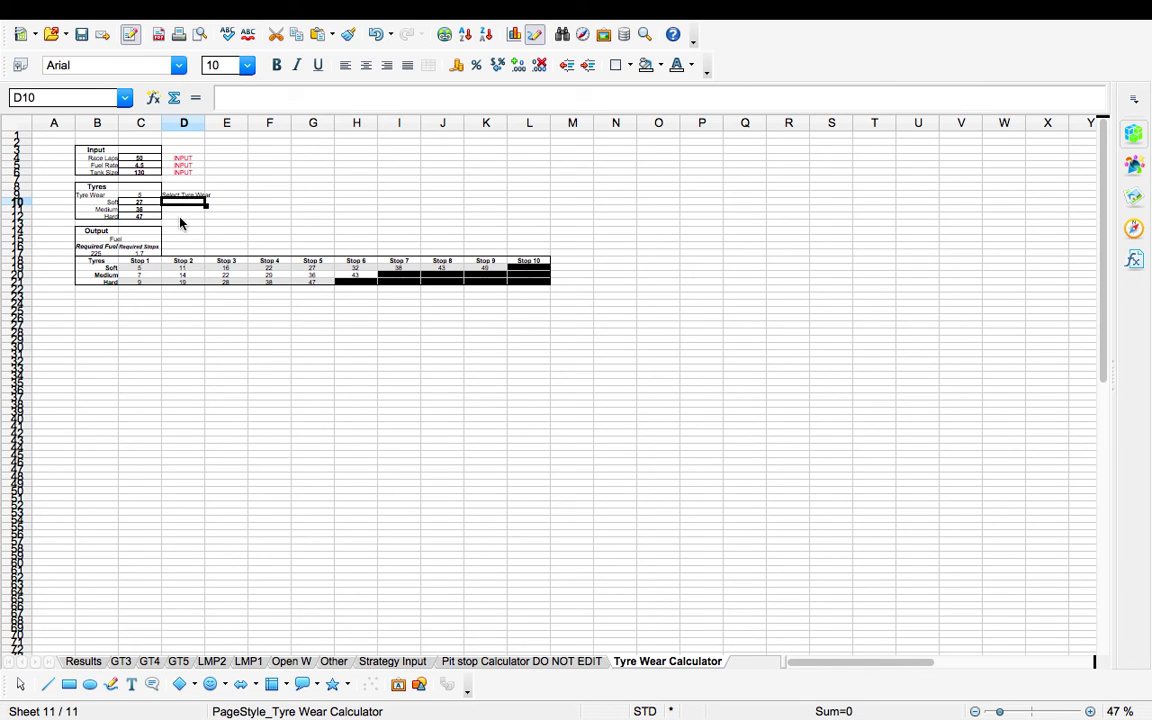
click(142, 160)
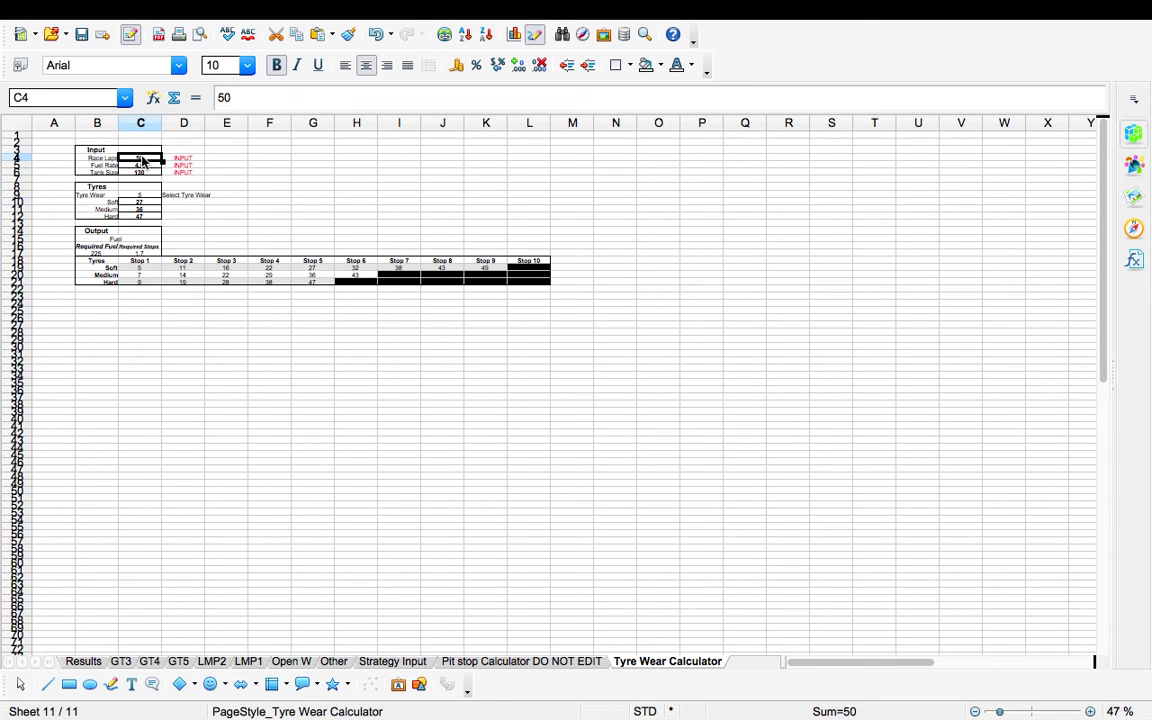
text(30)
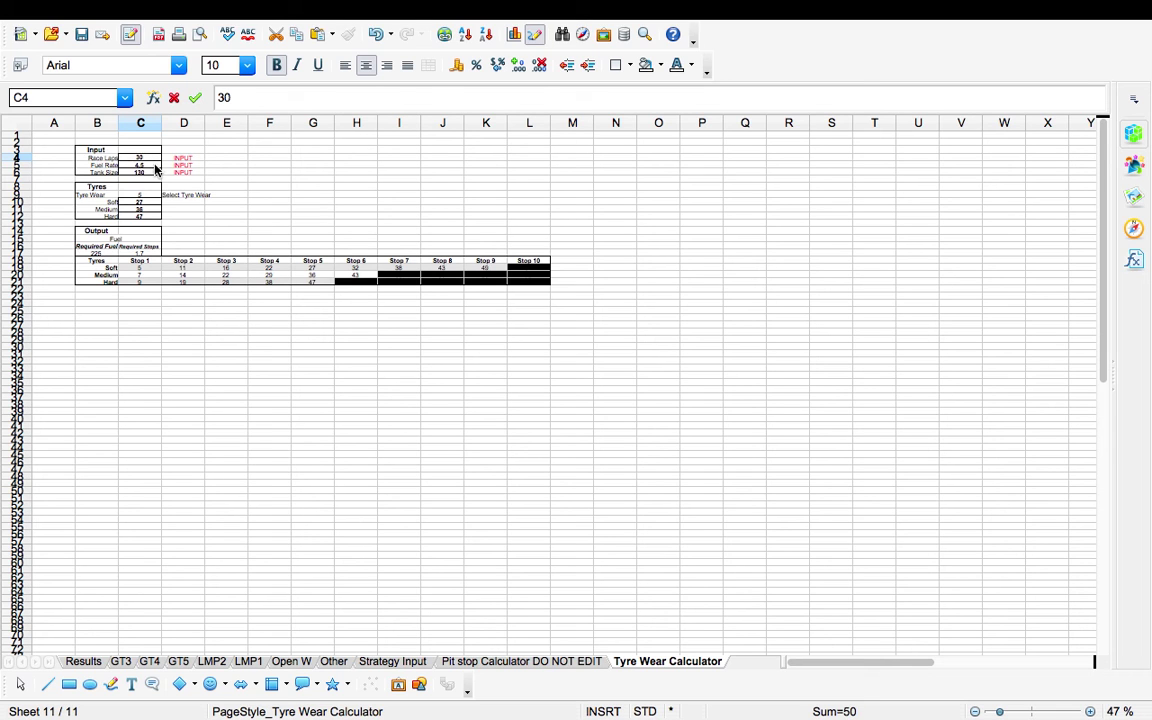
key(Return)
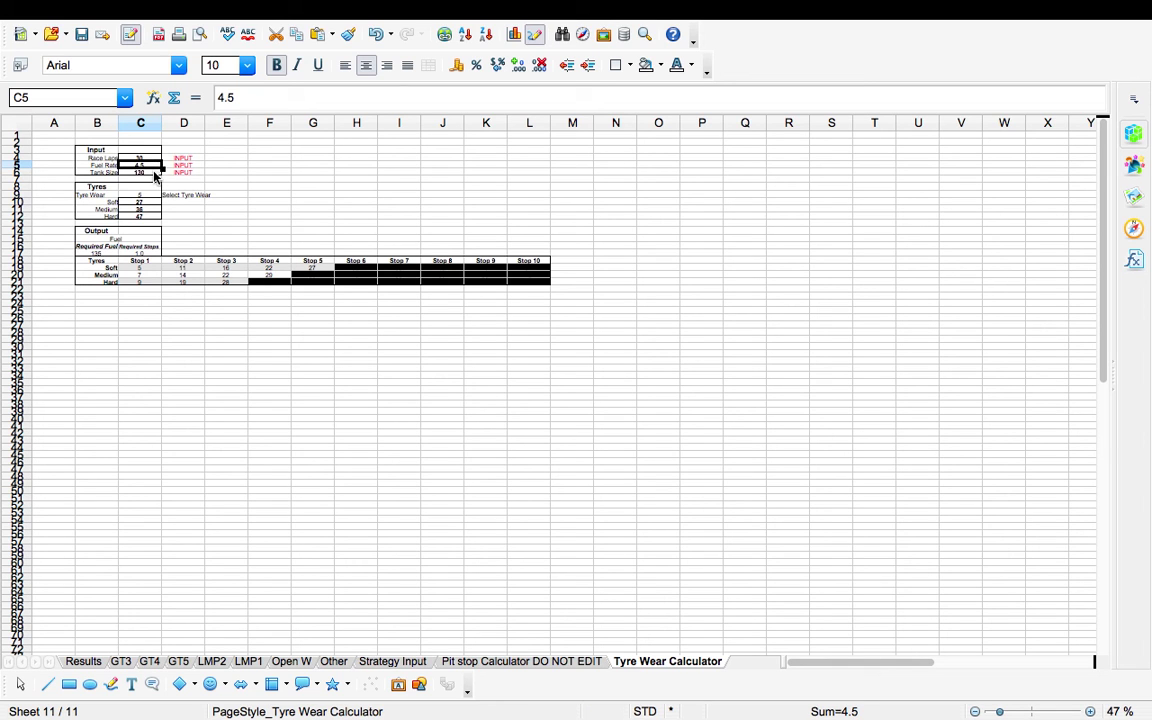
click(154, 173)
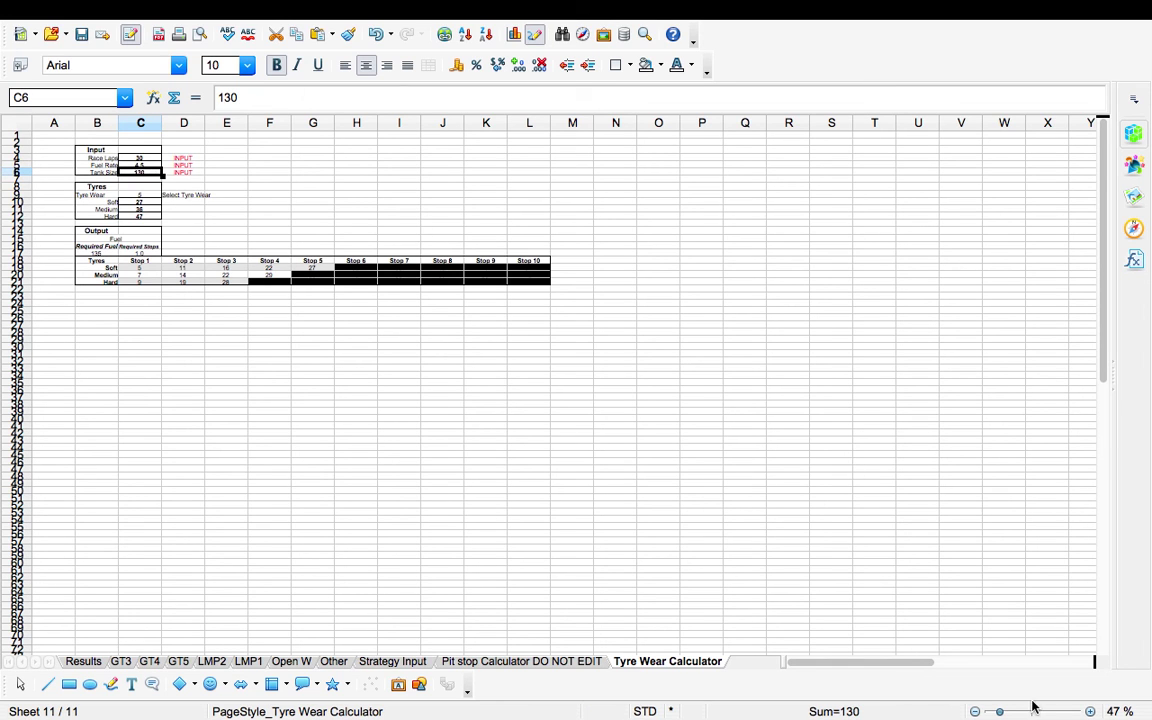
Set Tyre Wear to 1 on the Tyre Wear Calculator sheet
click(1090, 711)
click(1090, 712)
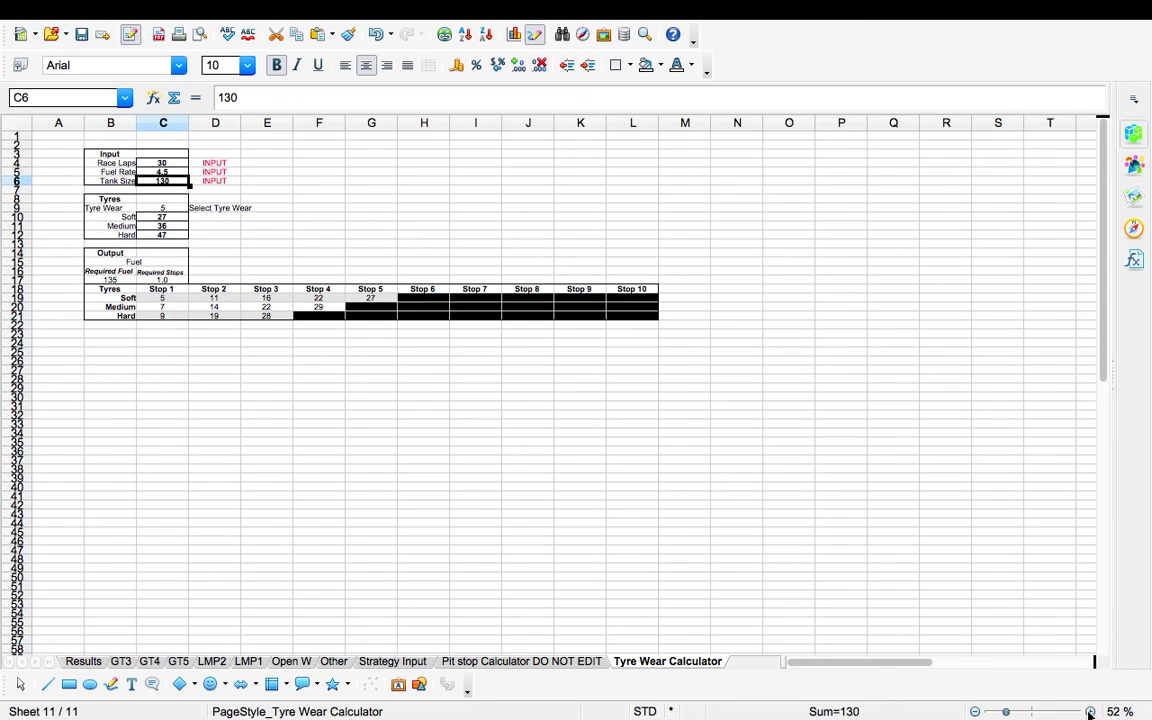
click(1090, 712)
click(1090, 712)
click(1090, 712)
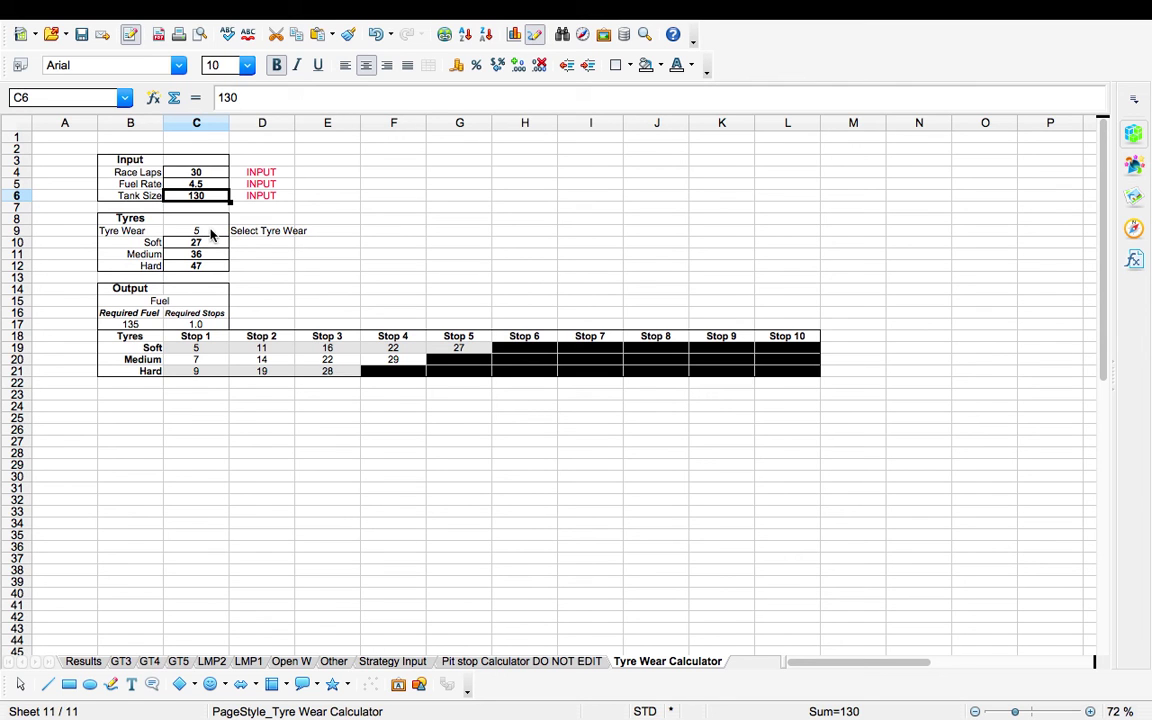
click(212, 231)
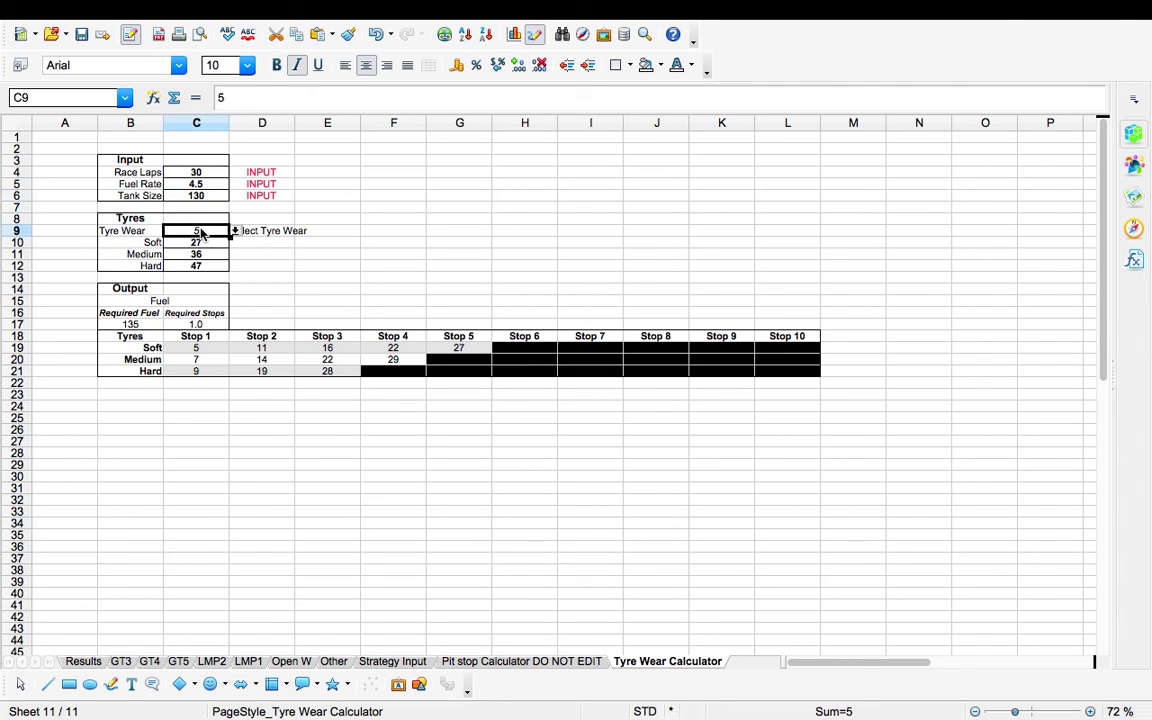
click(236, 231)
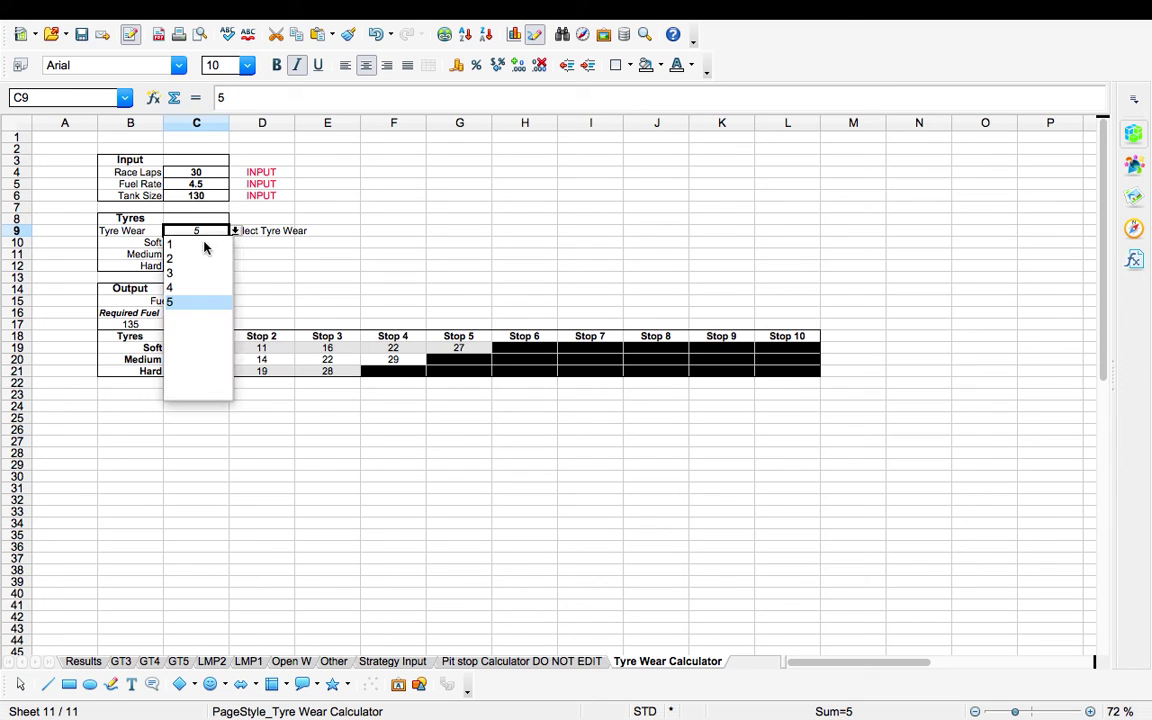
click(200, 242)
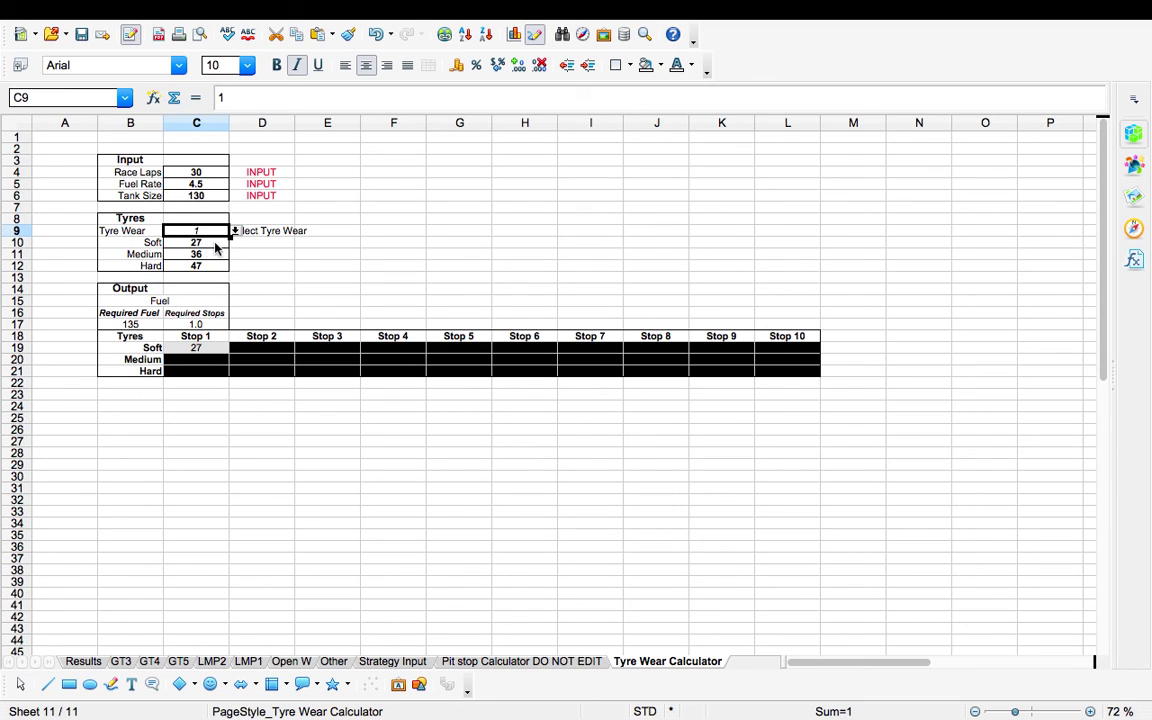
Choose 2 as the Tyre Wear value and check the stop laps in the output table
click(236, 231)
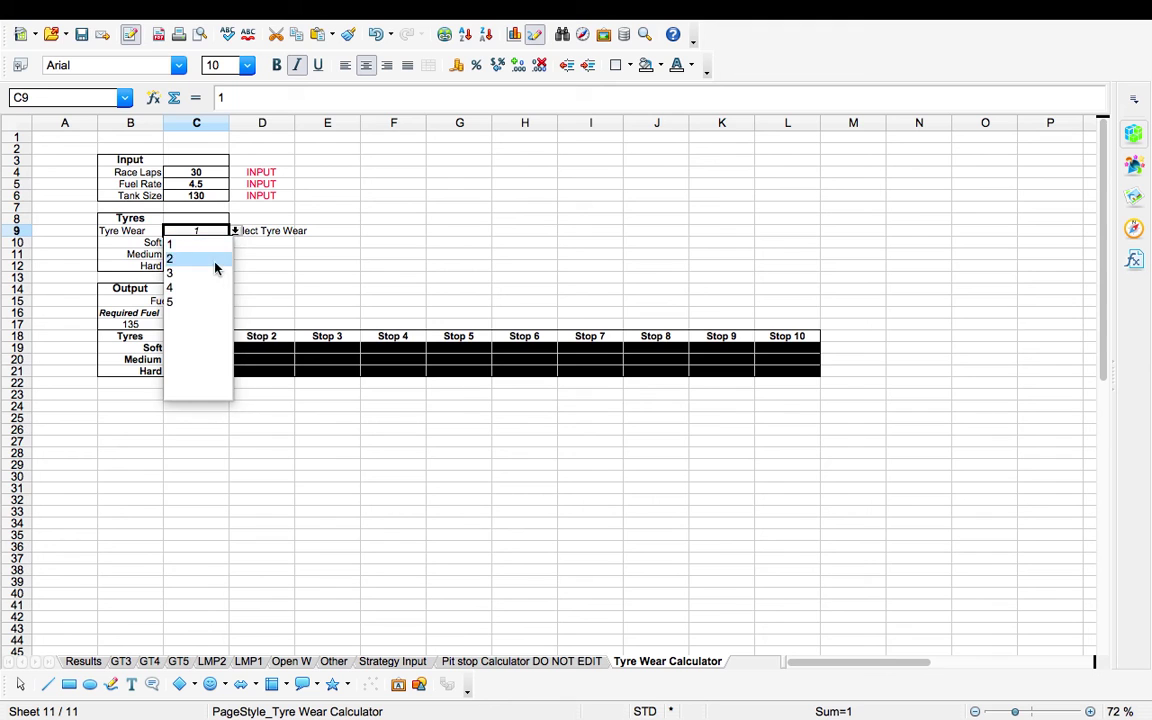
click(216, 264)
click(235, 231)
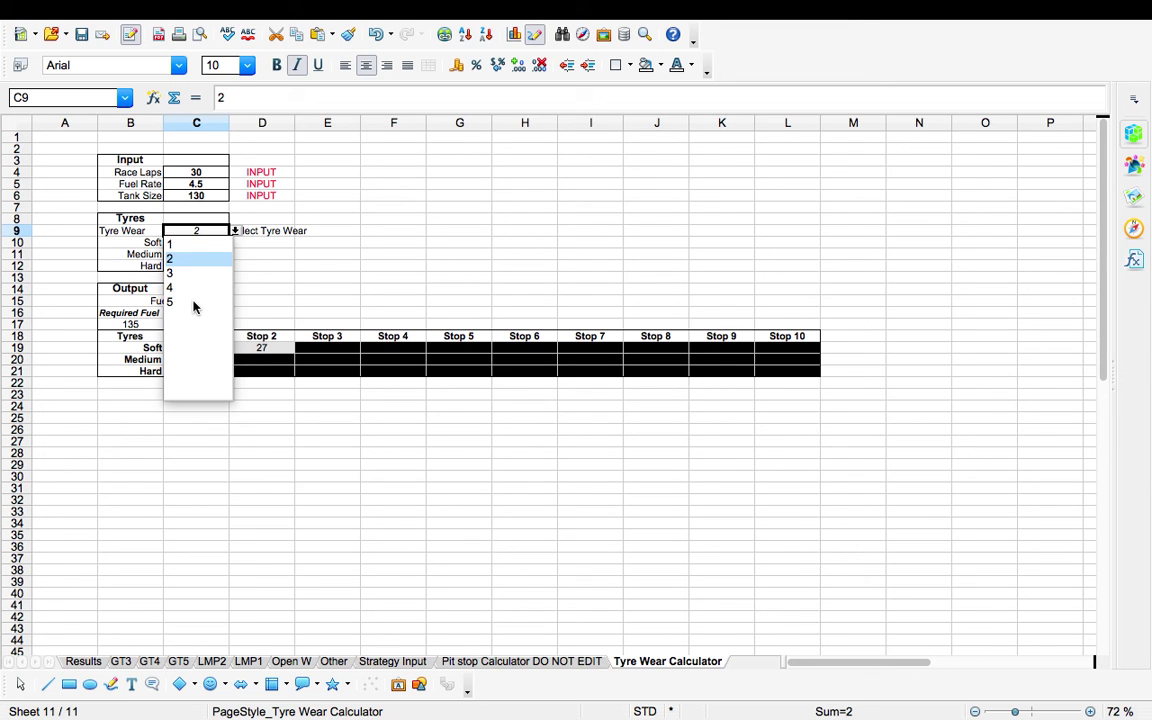
click(253, 267)
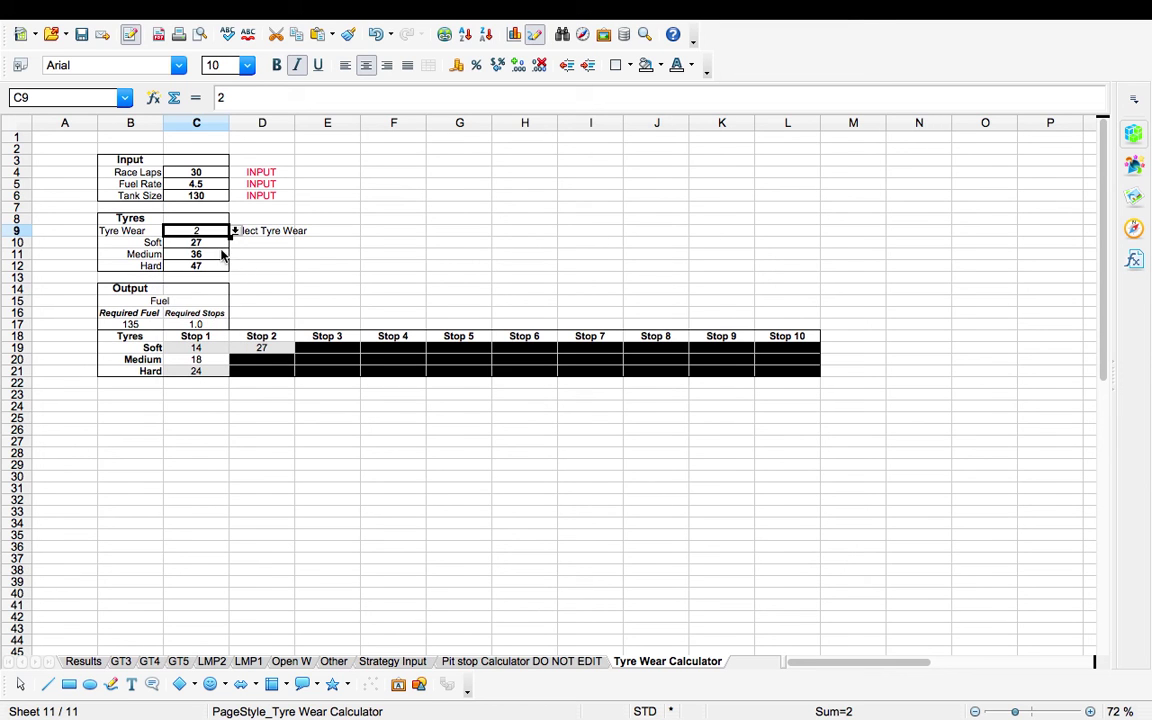
Return Tyre Wear to 1 and inspect the Soft, Medium and Hard tyre values
click(234, 230)
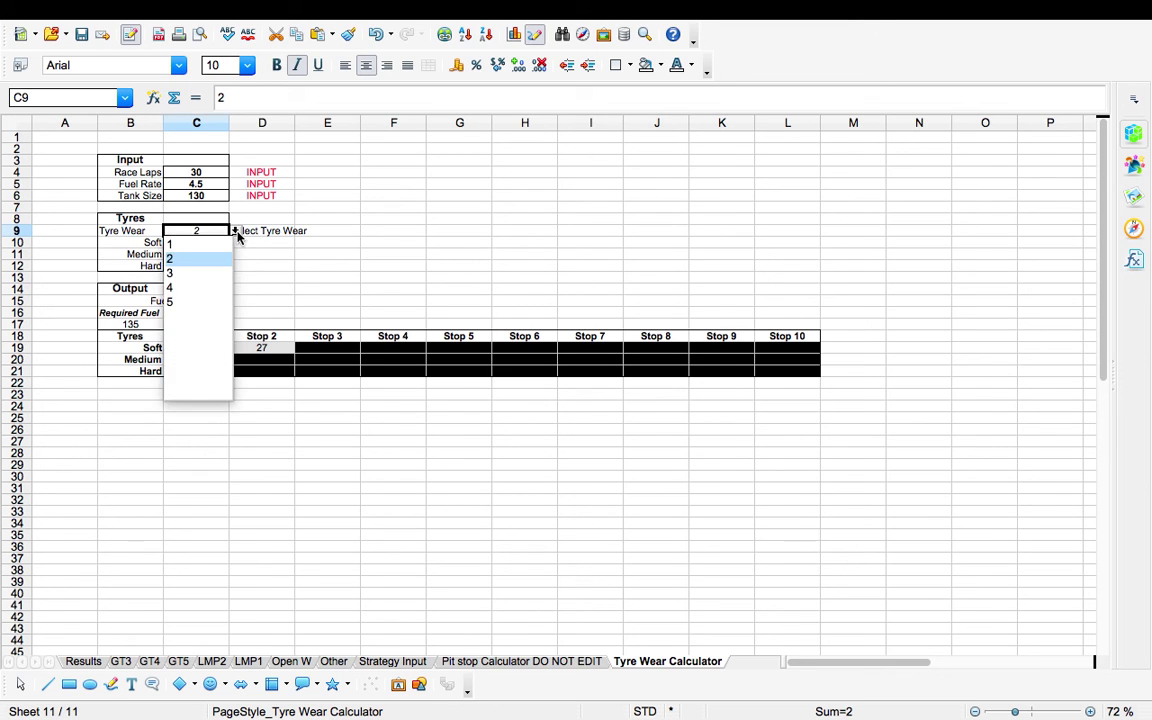
click(221, 250)
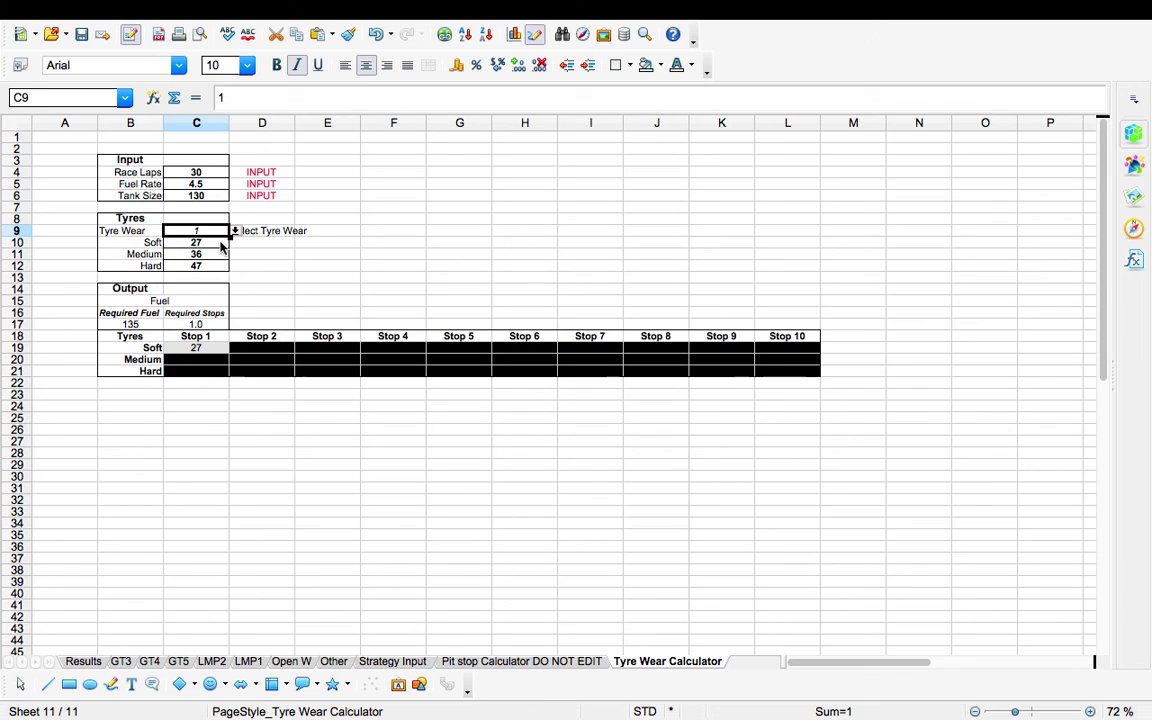
click(221, 246)
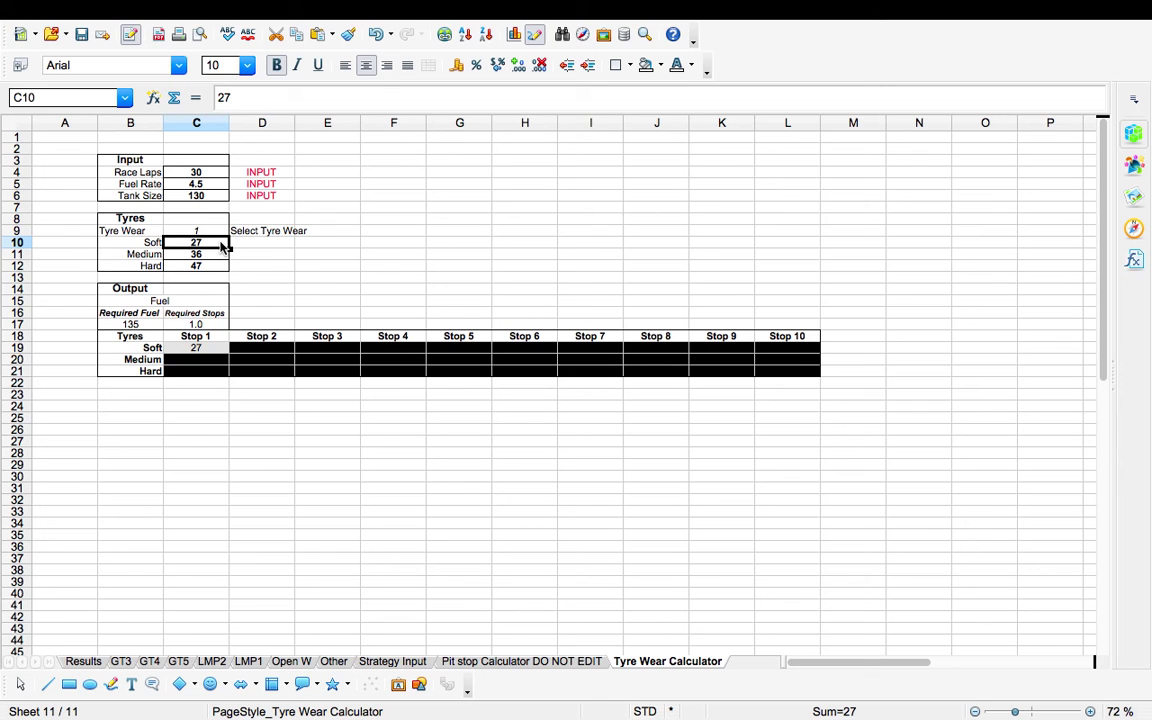
click(221, 254)
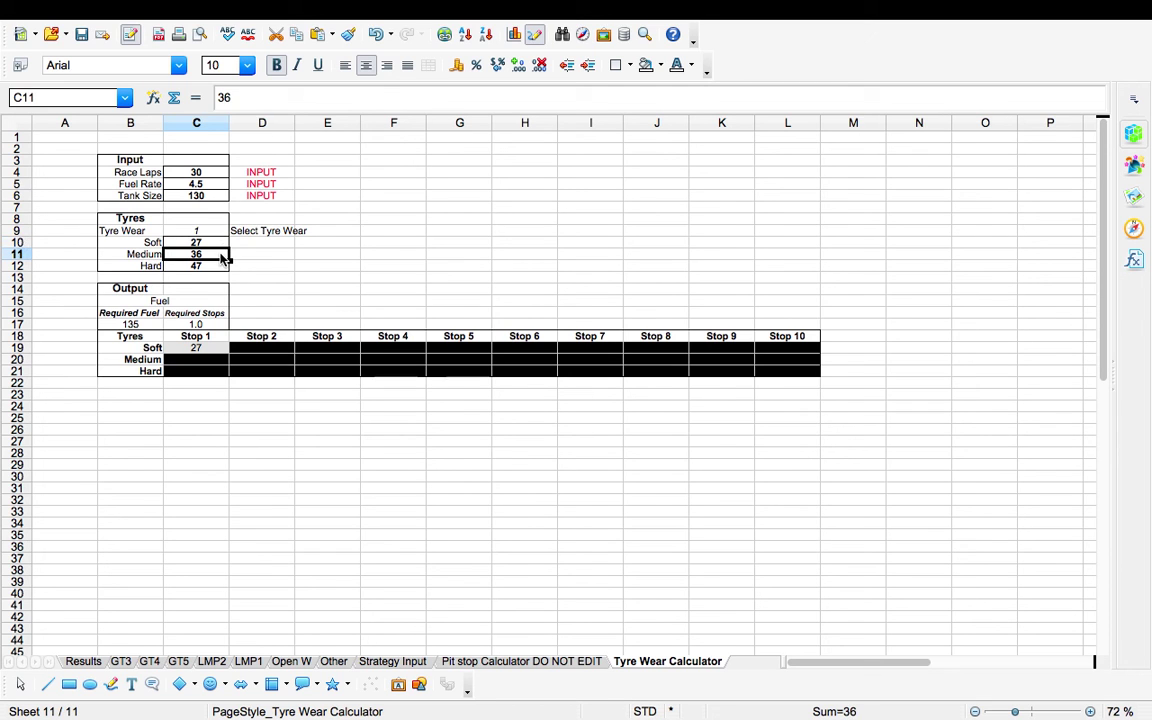
click(223, 266)
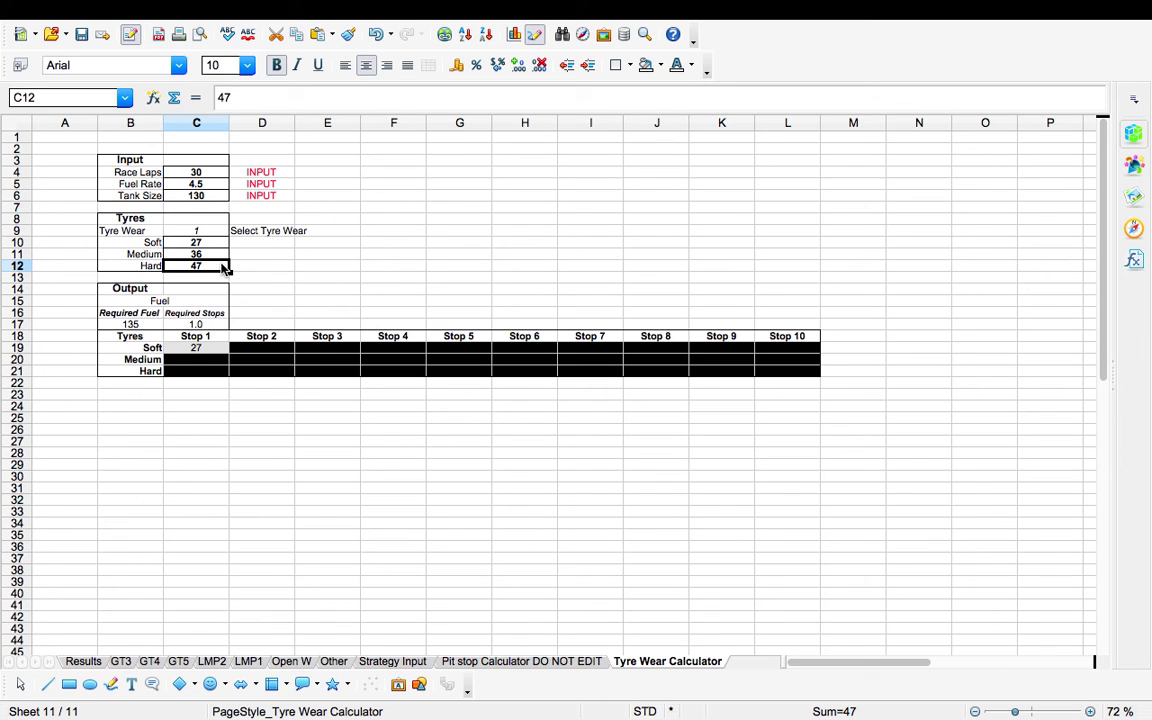
Inspect the Soft tyre's Stop 1 formula in the output table, and set Tyre Wear to 3
click(206, 232)
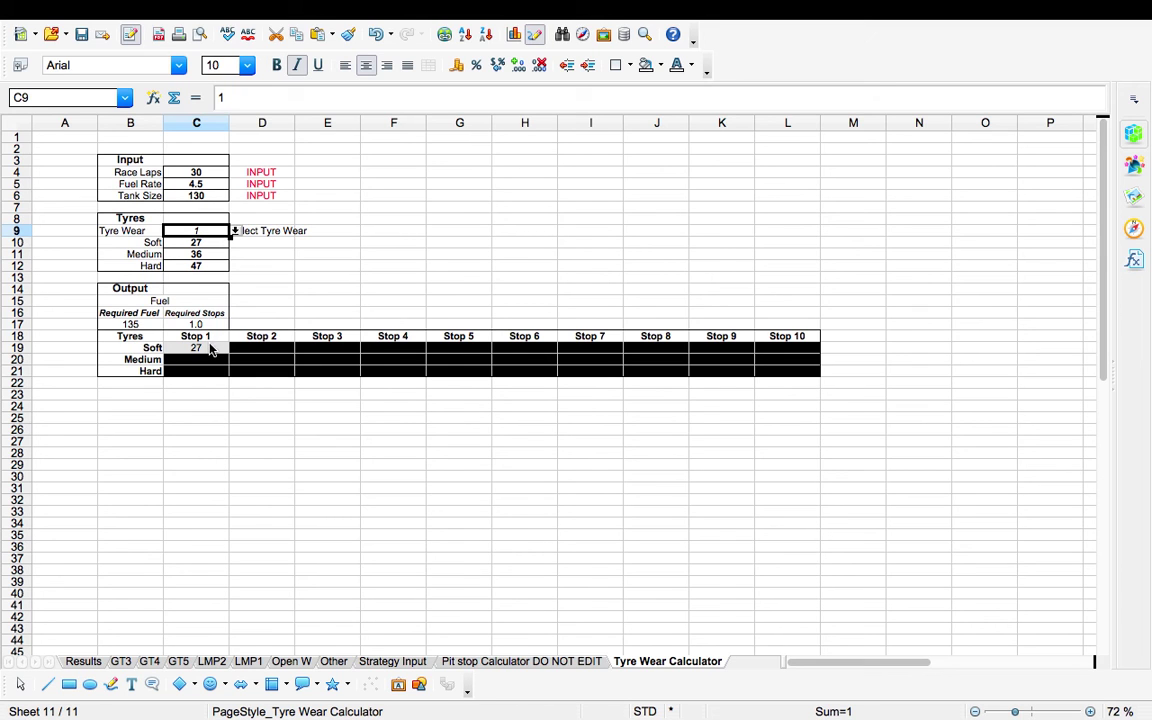
click(211, 350)
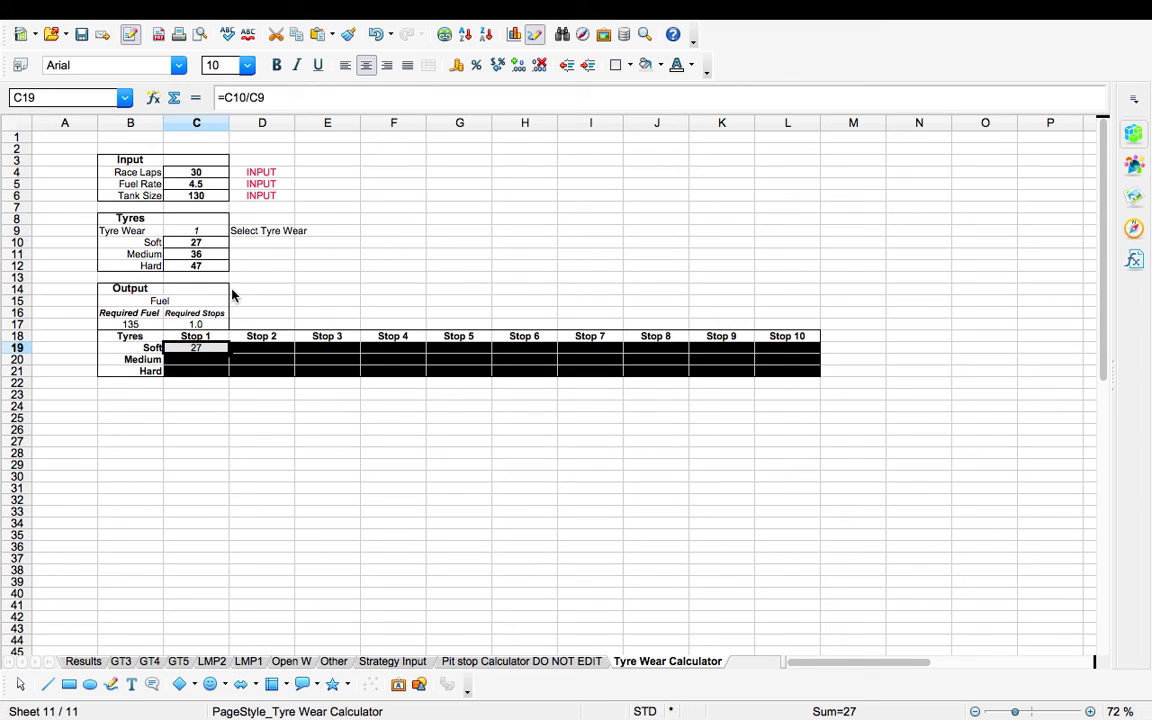
click(217, 235)
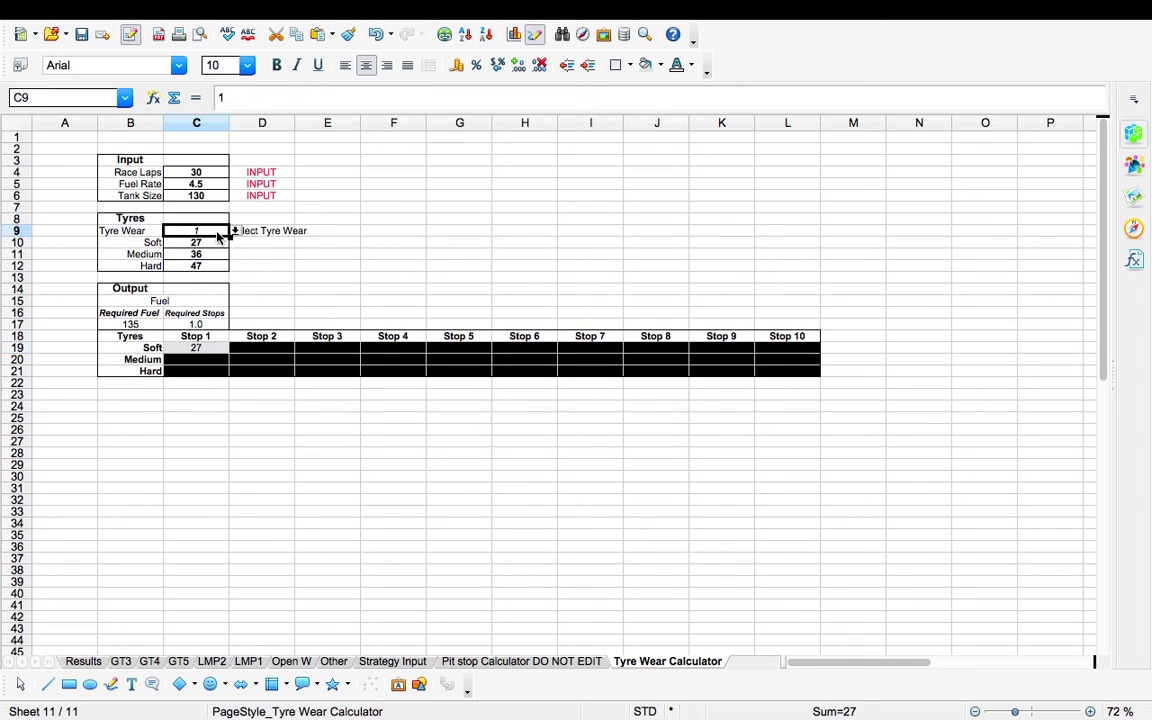
click(235, 231)
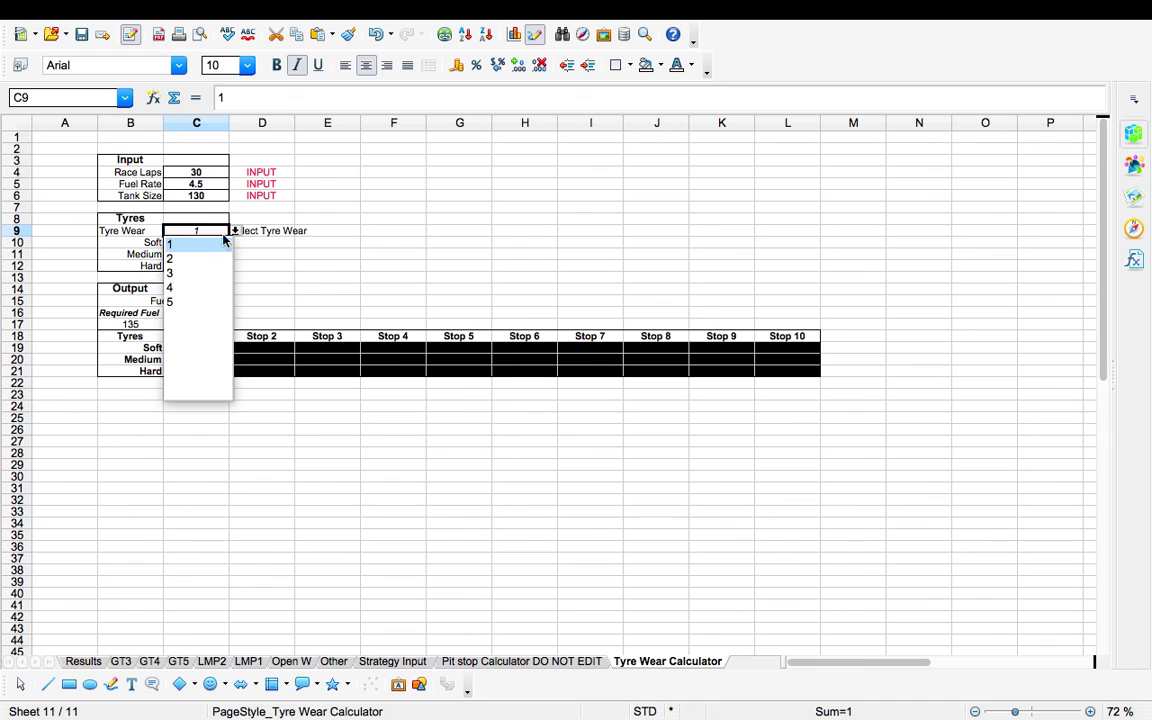
click(210, 274)
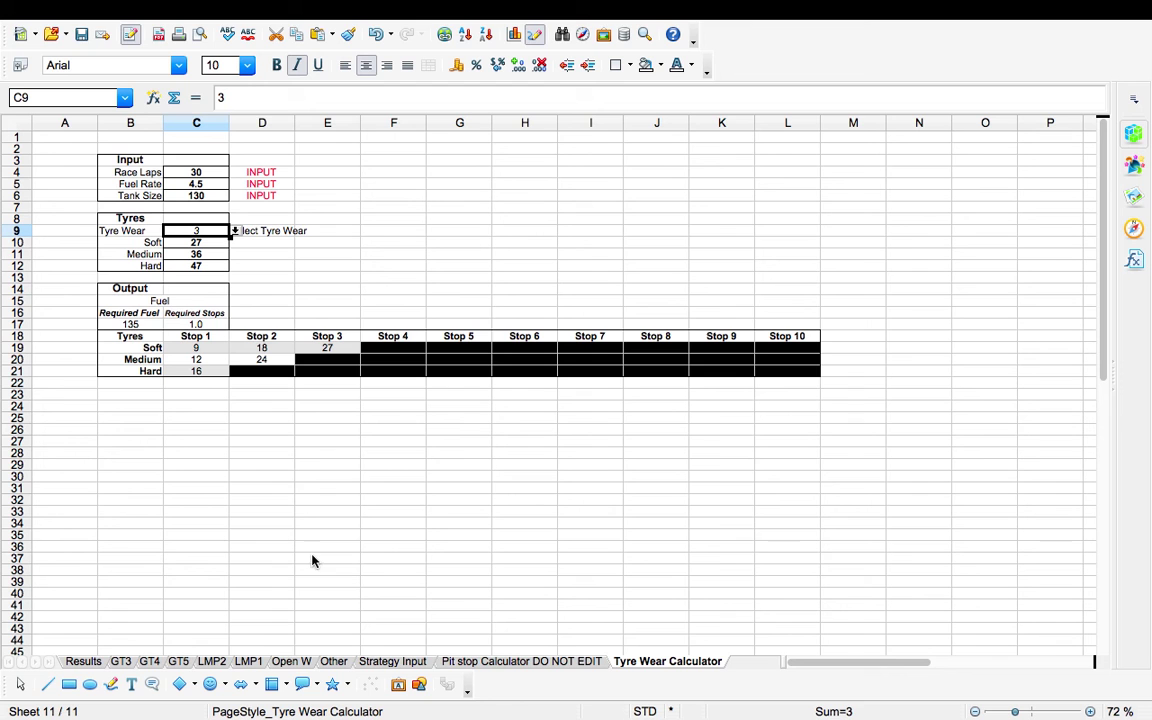
Review the Soft tyre stop entries on the Strategy Input sheet, from Short fill + tyres to 120ltrs fuel + tyres
click(405, 662)
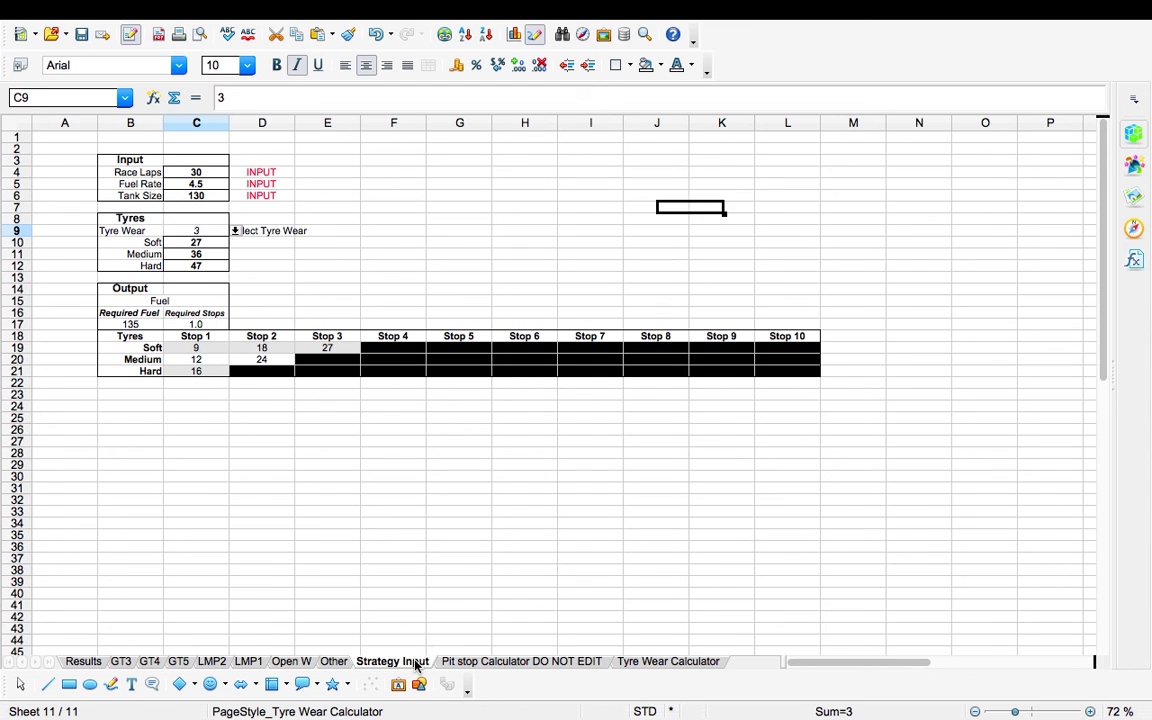
scroll(391, 480, up, 3)
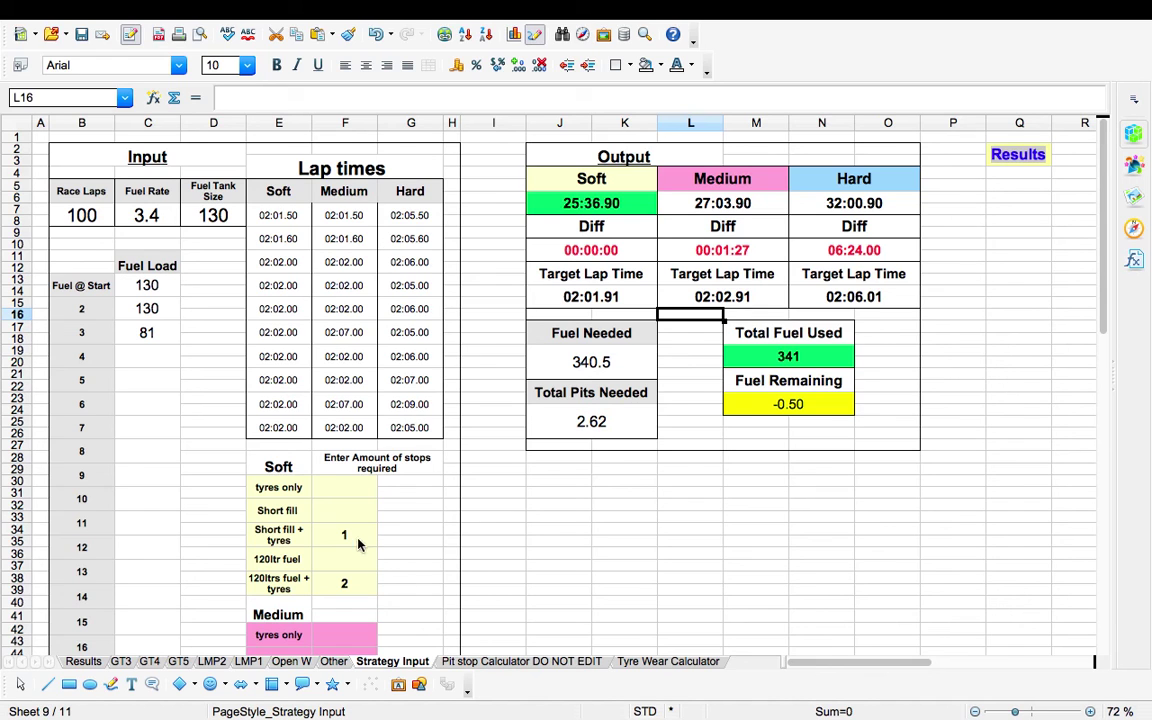
drag(359, 544, 352, 598)
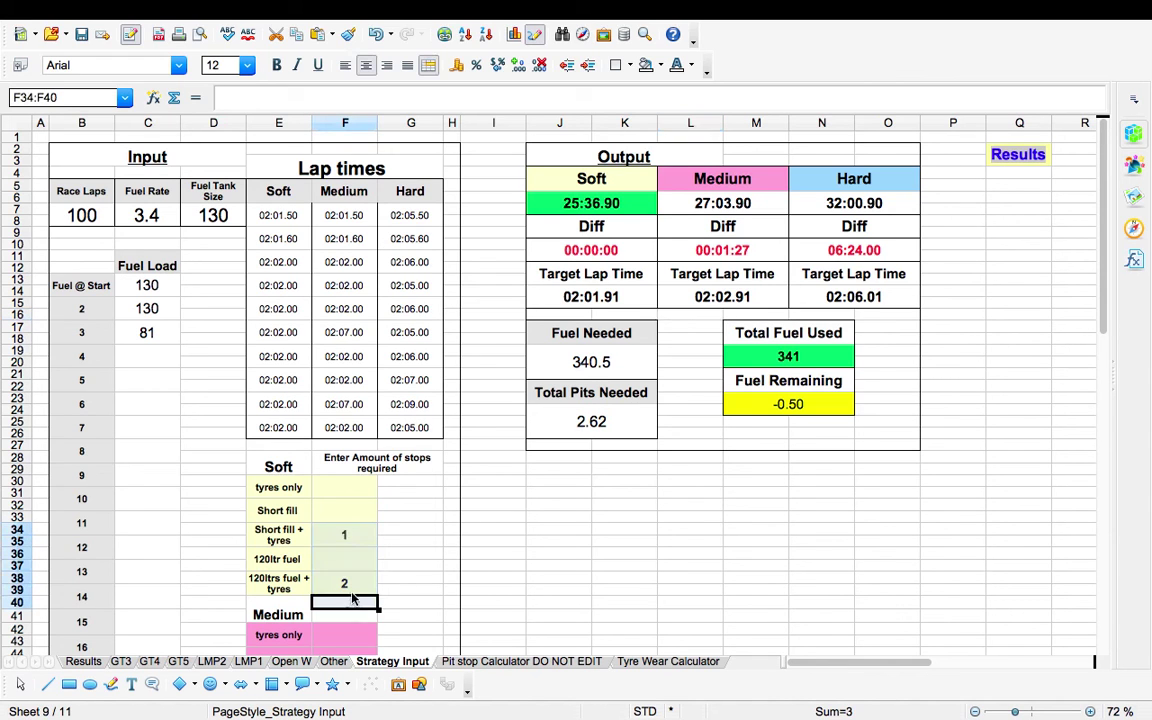
click(390, 530)
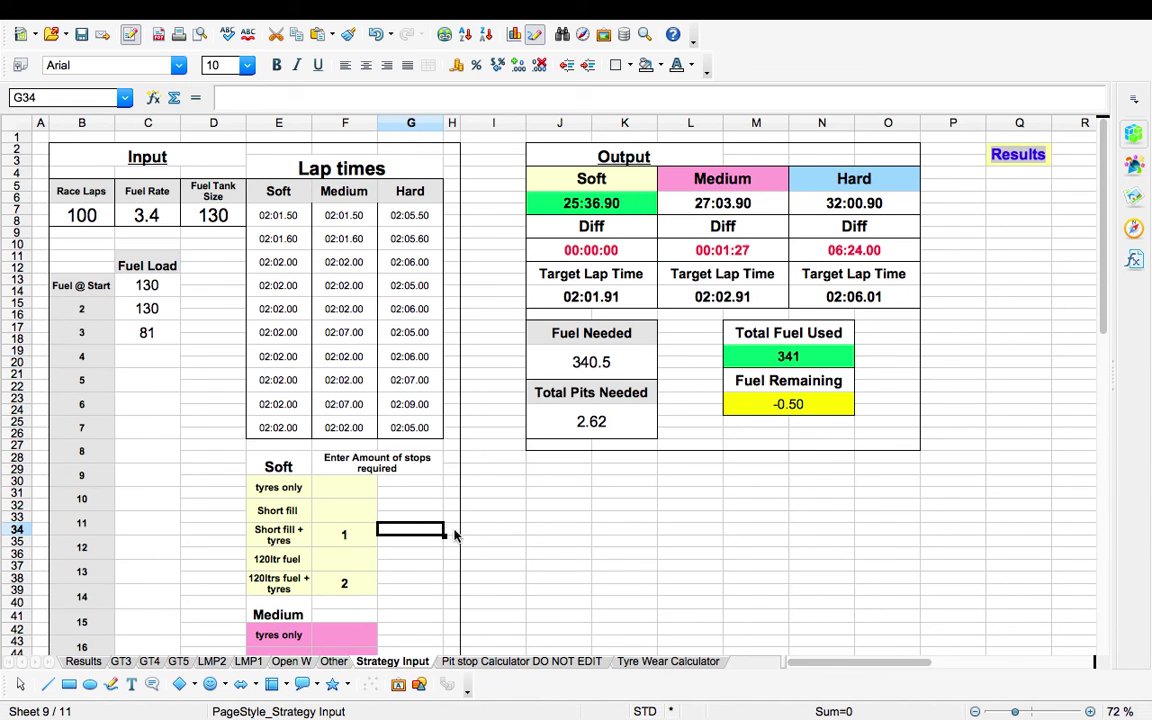
click(977, 712)
click(977, 712)
click(977, 712)
click(977, 712)
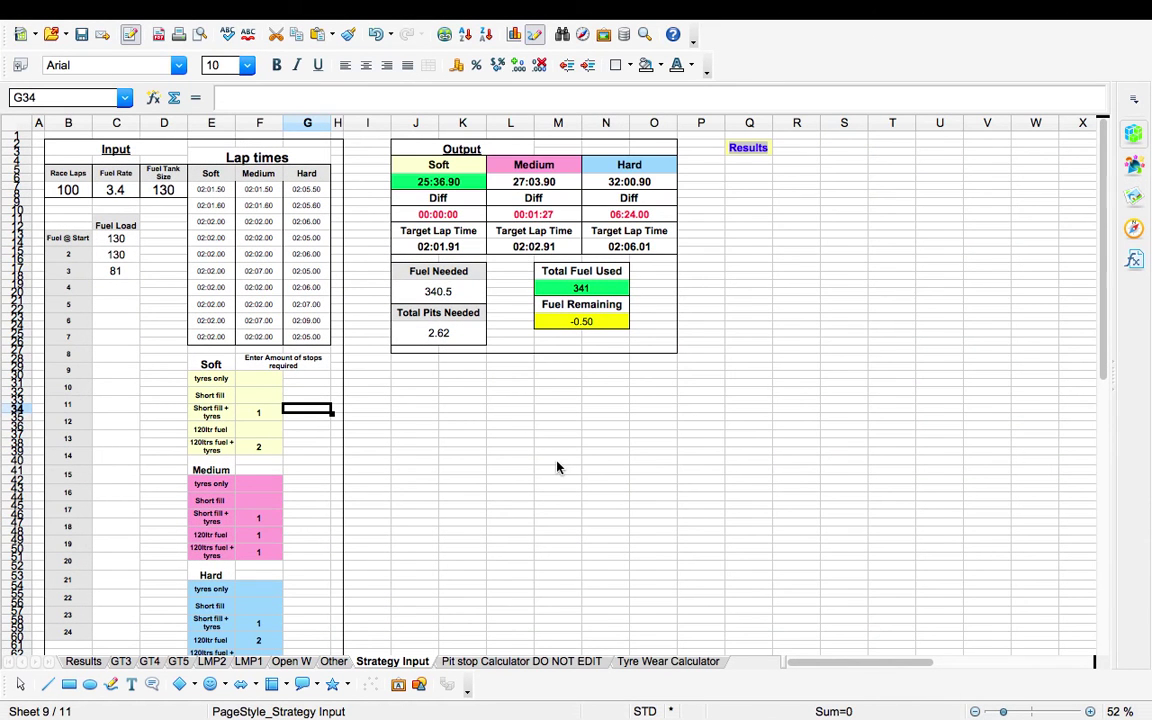
Compare the Tyre Wear Calculator sheet with the Strategy Input sheet, finishing on Strategy Input
click(669, 663)
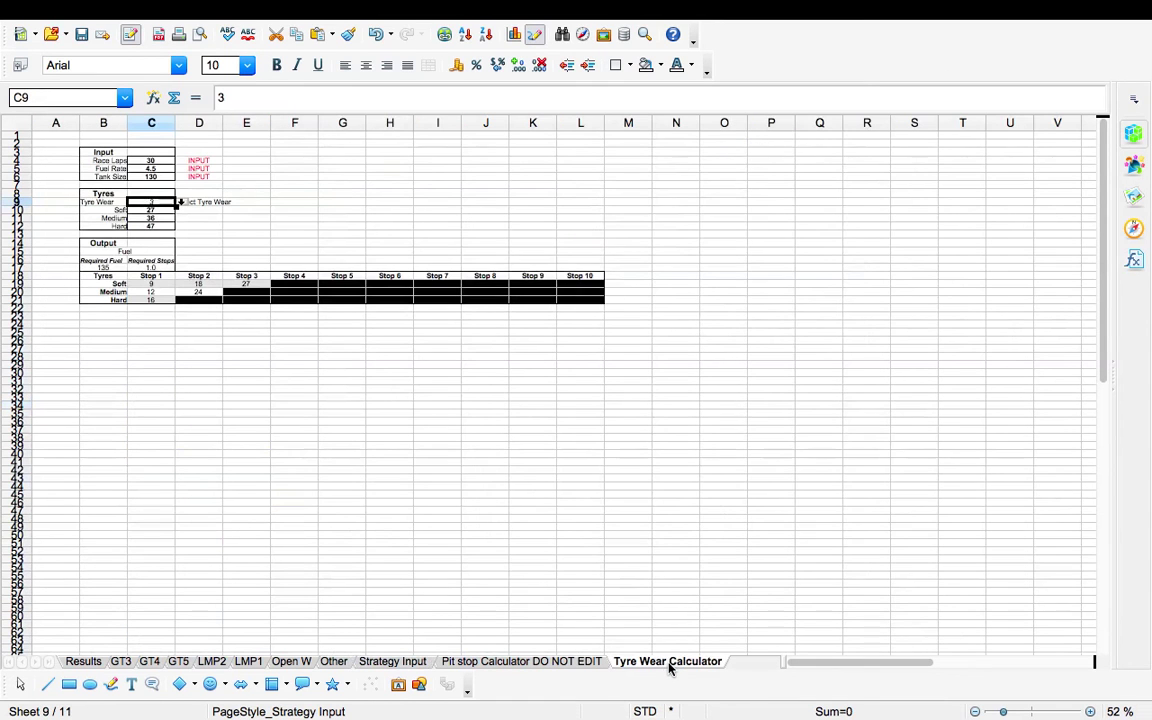
click(409, 663)
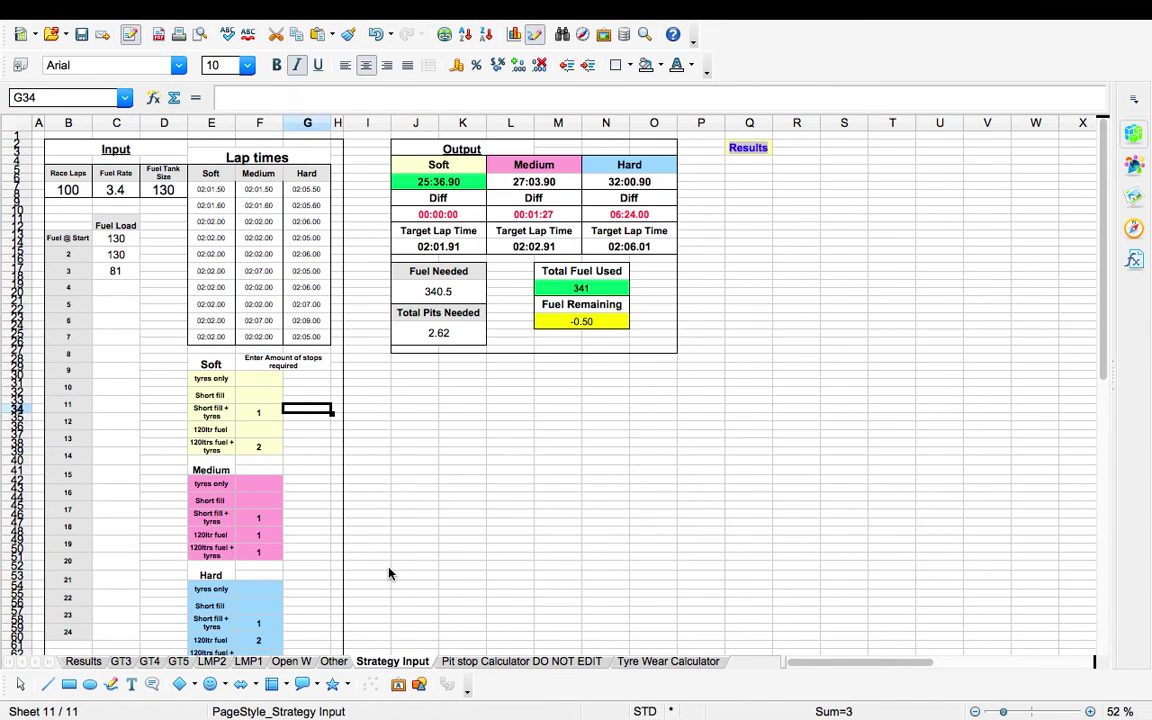
click(645, 661)
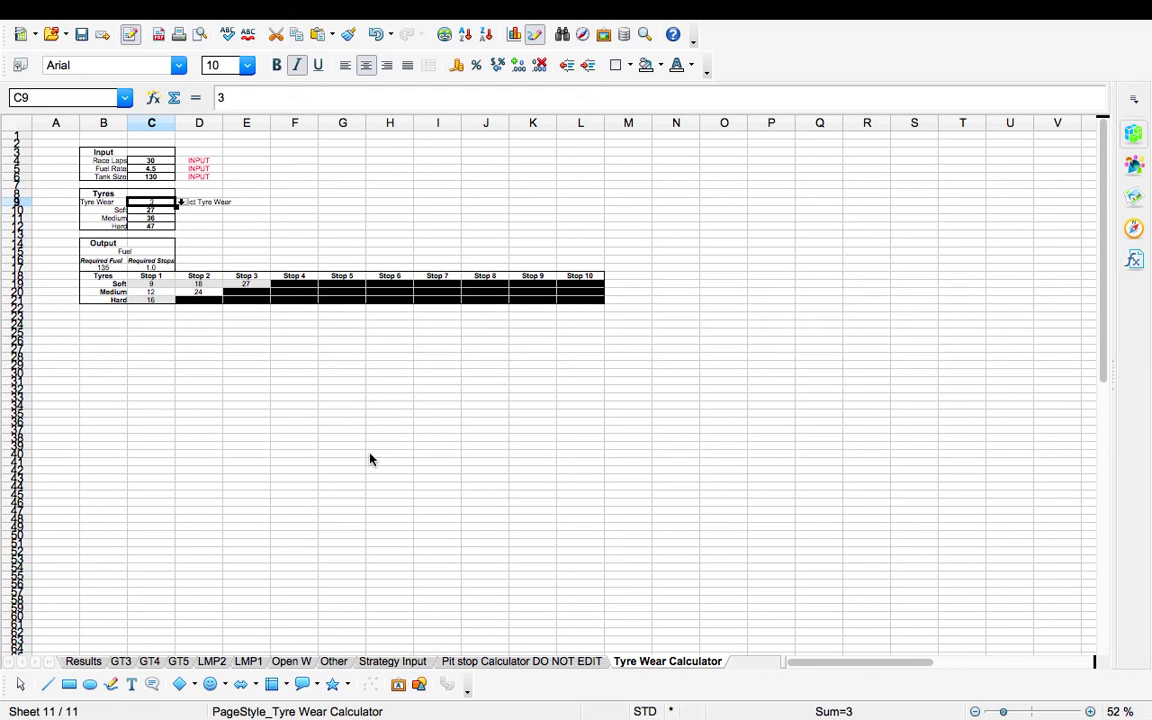
click(416, 661)
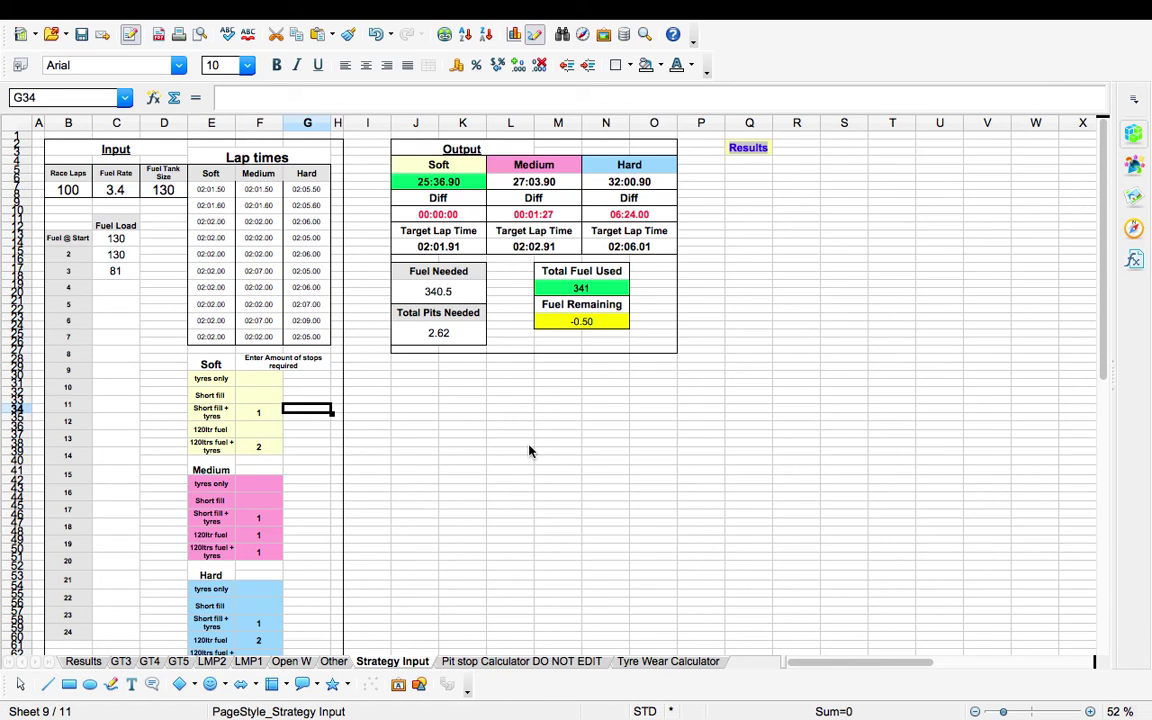
key(ctrl+s)
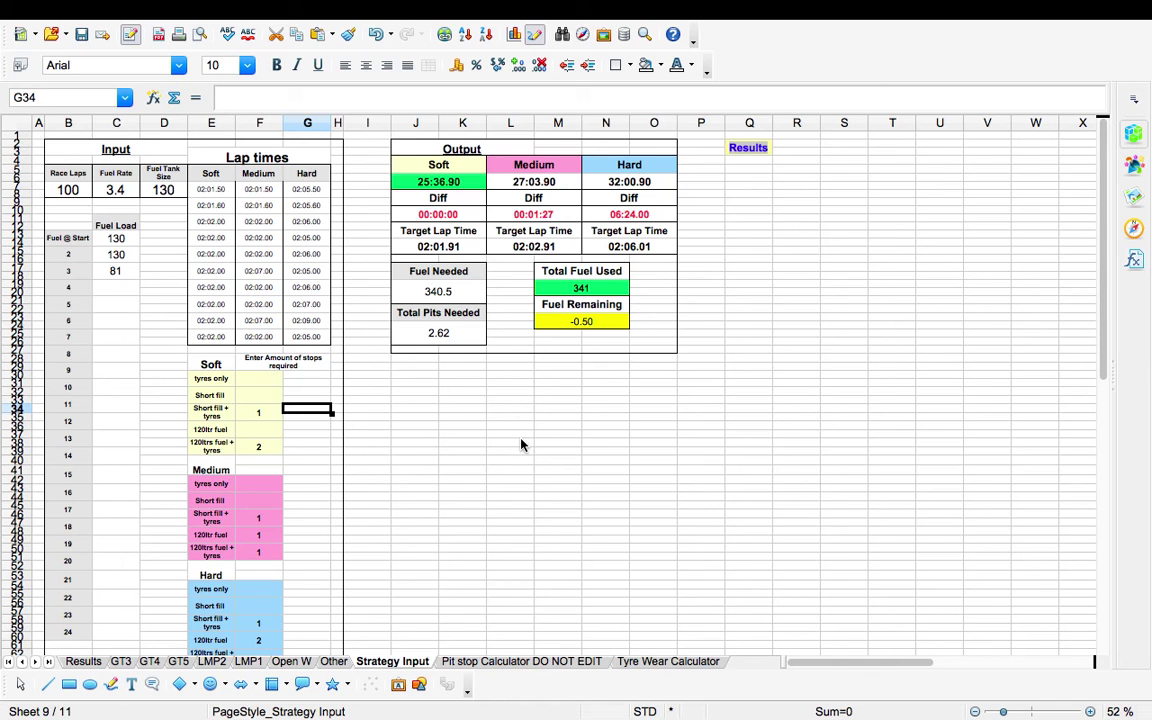
Select the empty area below the Output section on the Strategy Input sheet, ending with range J31:O38
click(427, 399)
key(Right)
key(Down)
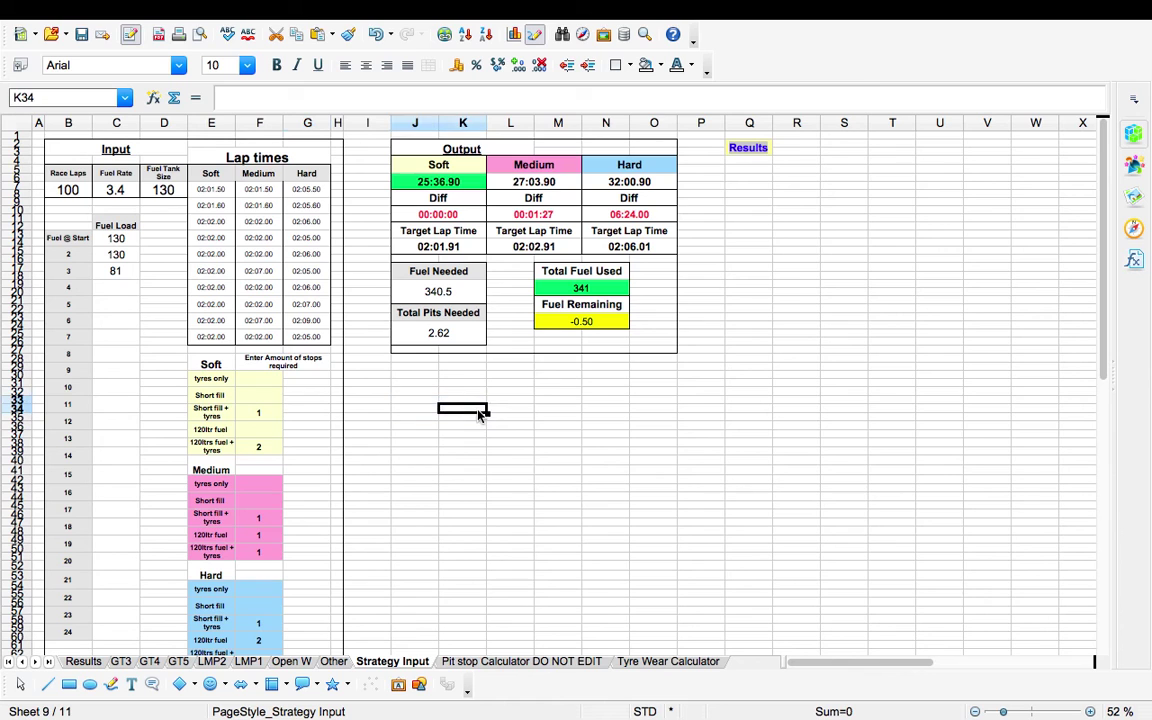
key(Right)
key(Right)
key(Down)
key(Down)
key(Down)
key(Down)
drag(401, 399, 648, 466)
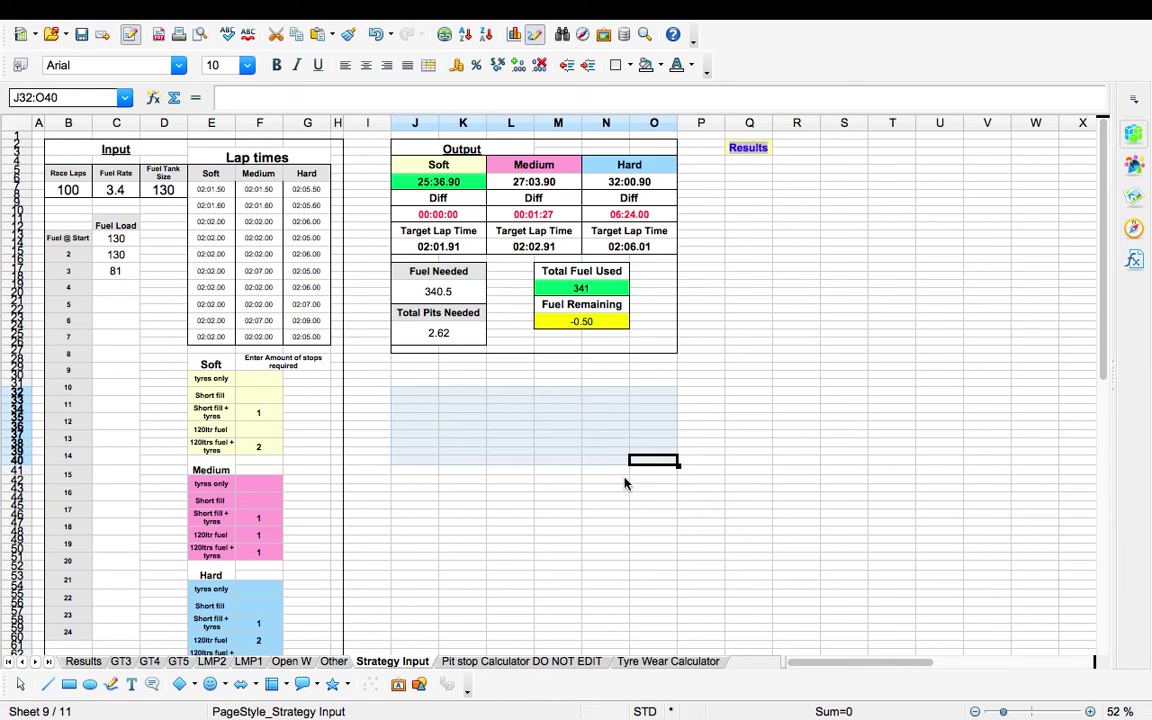
click(510, 480)
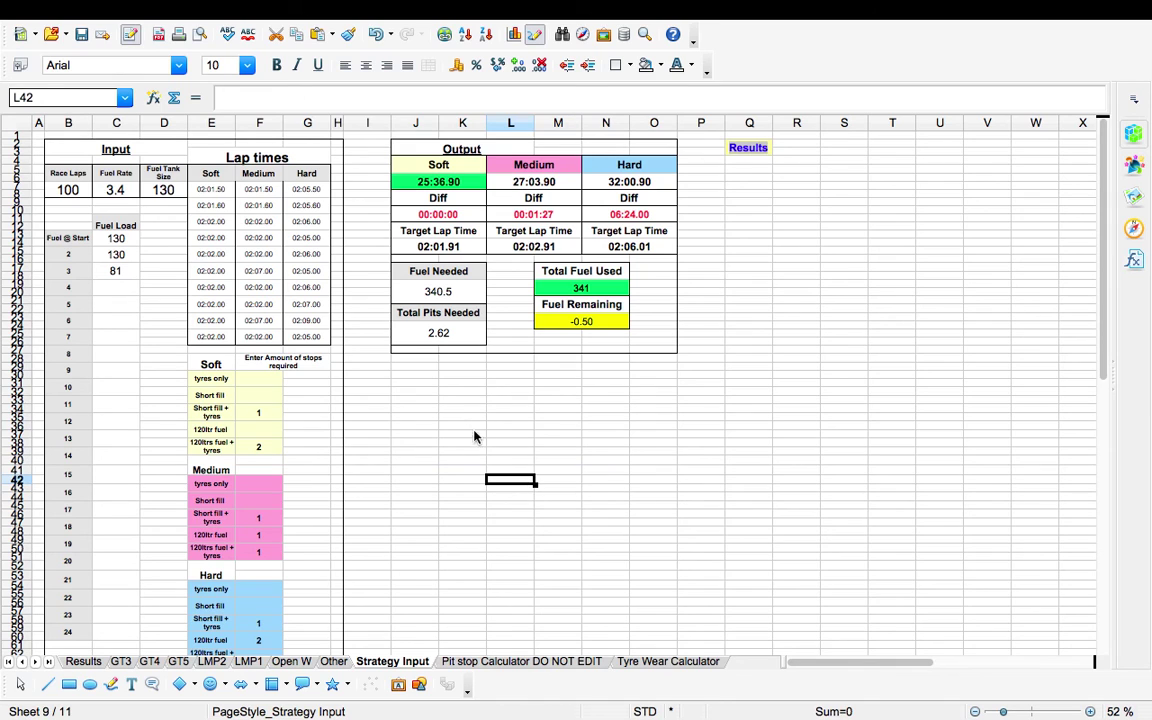
drag(406, 383, 643, 453)
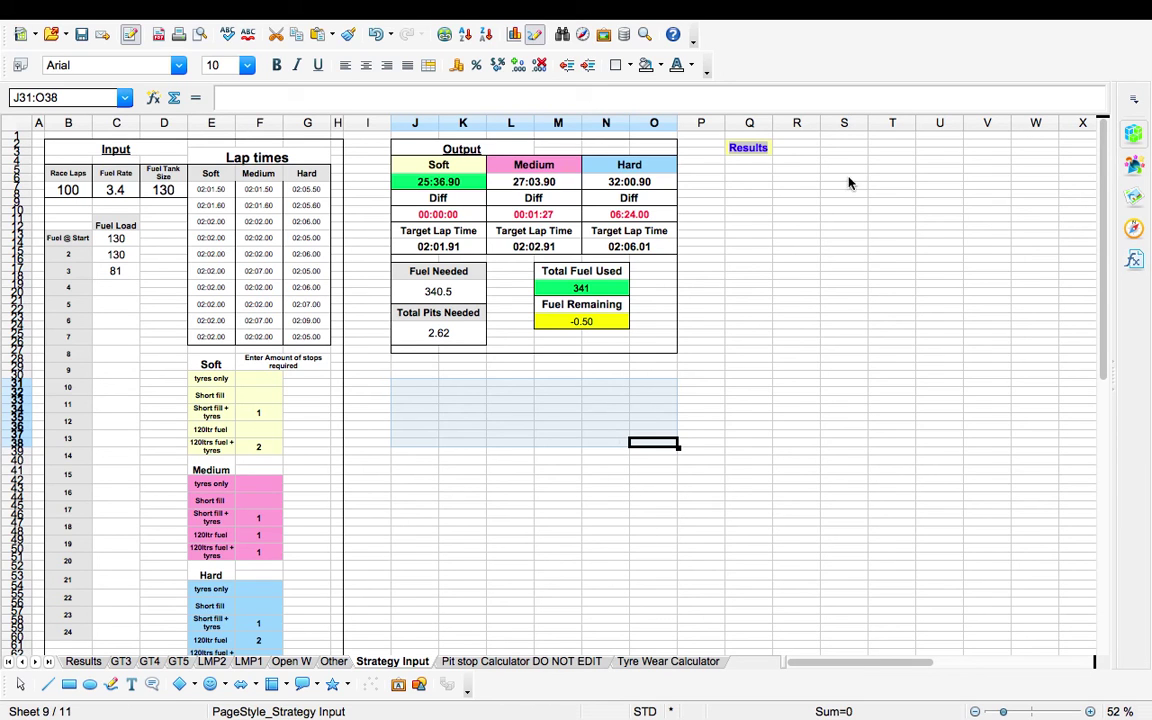
mouse_move(926, 8)
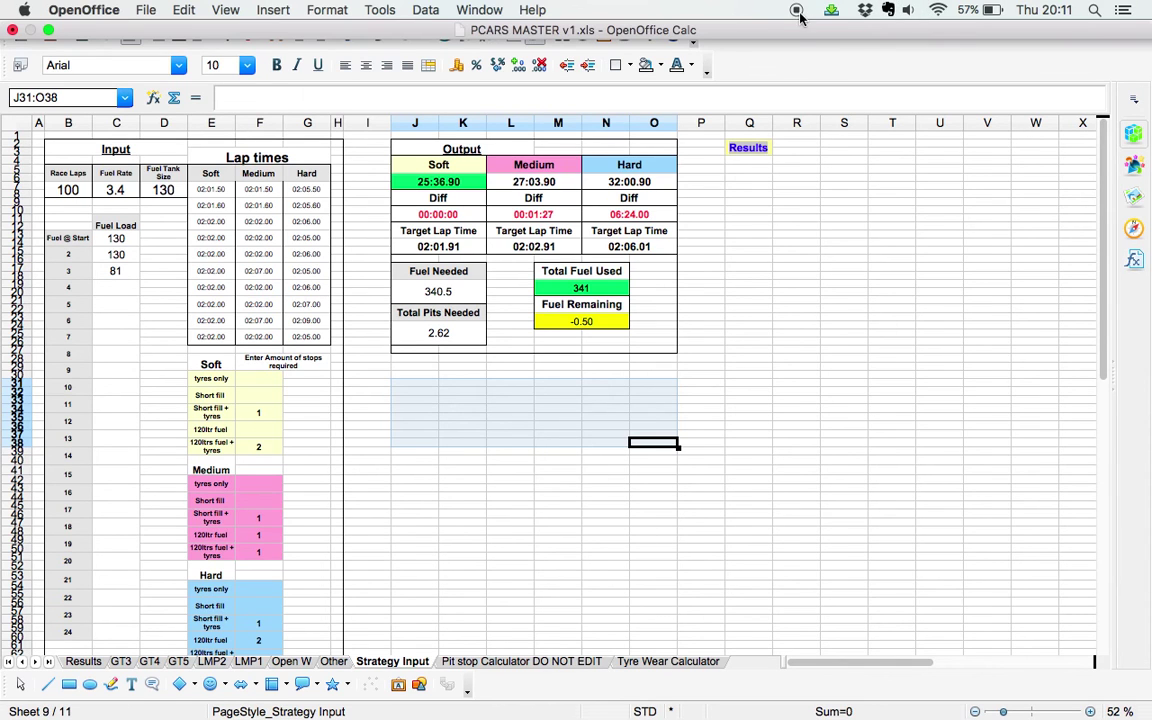